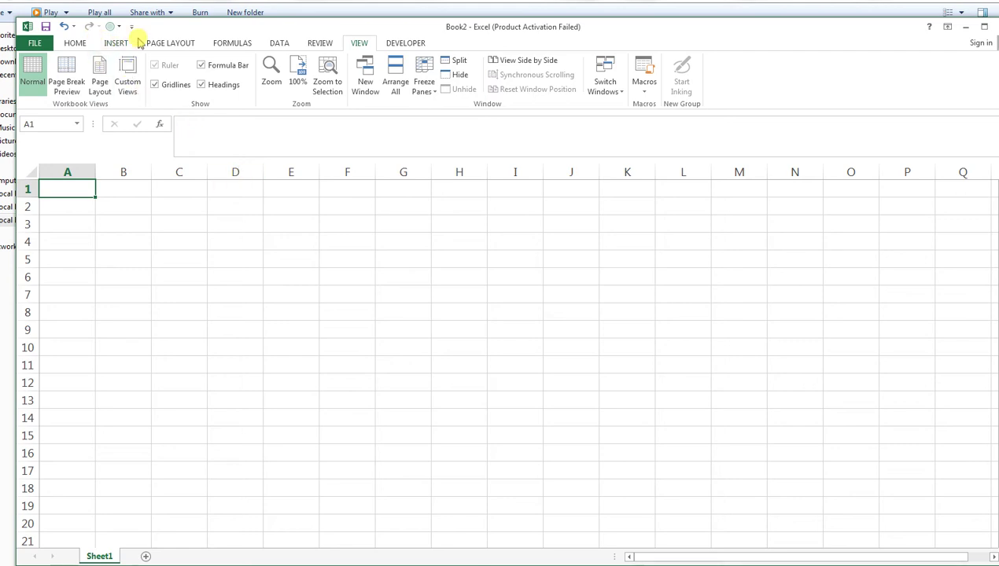
Maximize the window and insert a black shadowed WordArt reading 'PURCHASE ORDER REPORT YEAR -201'.
double_click(178, 27)
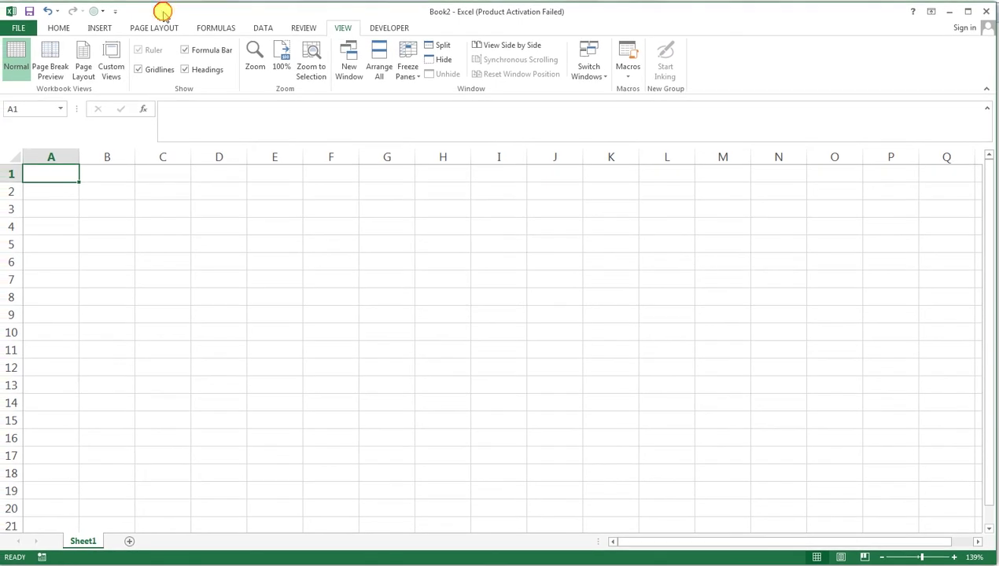
left_click(99, 27)
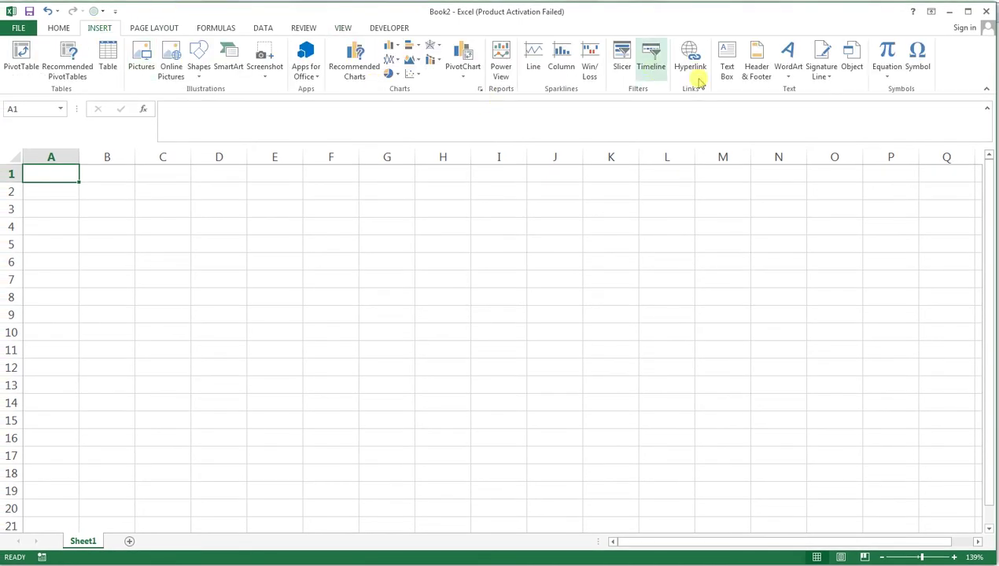
left_click(789, 75)
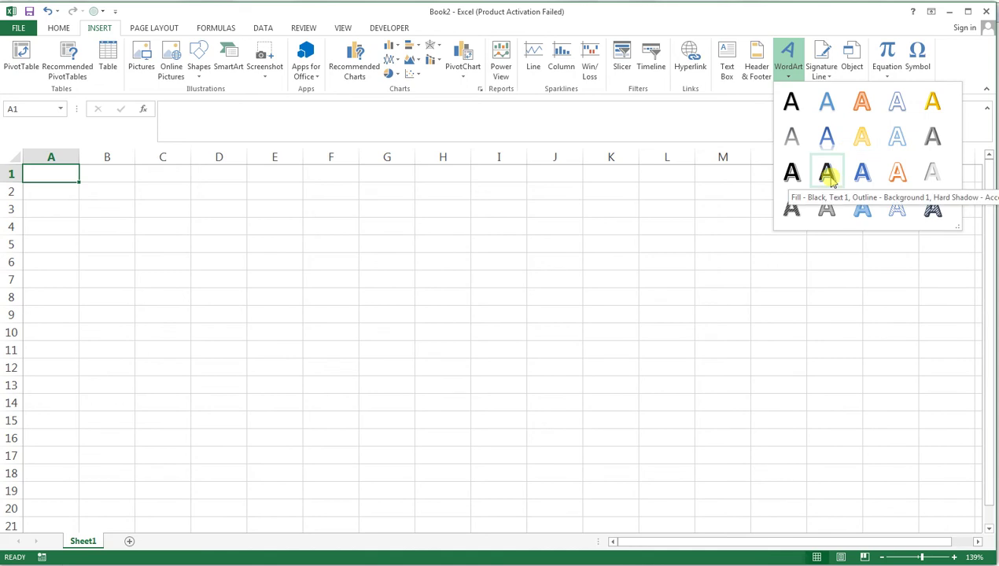
left_click(827, 174)
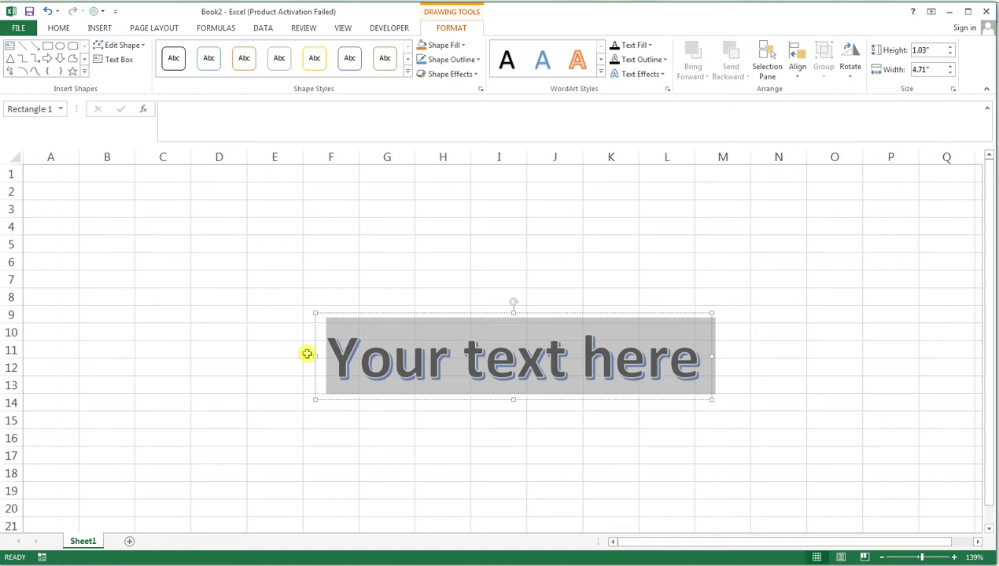
type("PURCHASE ")
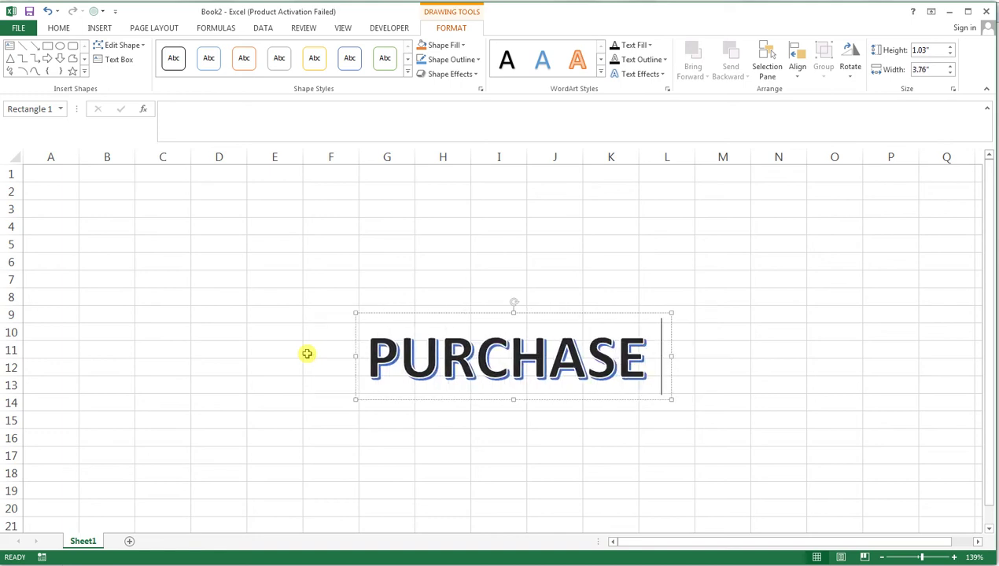
type("ORDER ")
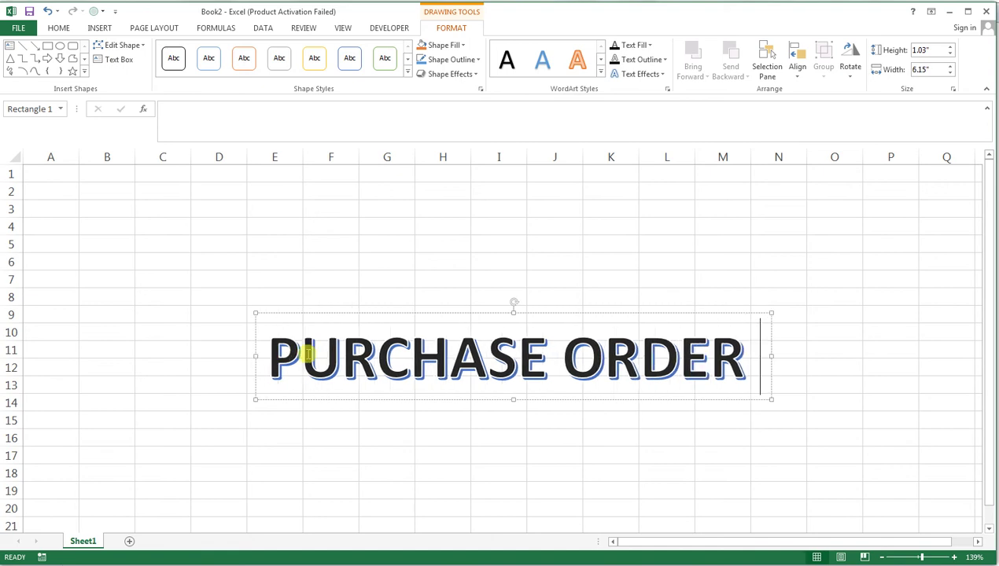
type("REPO")
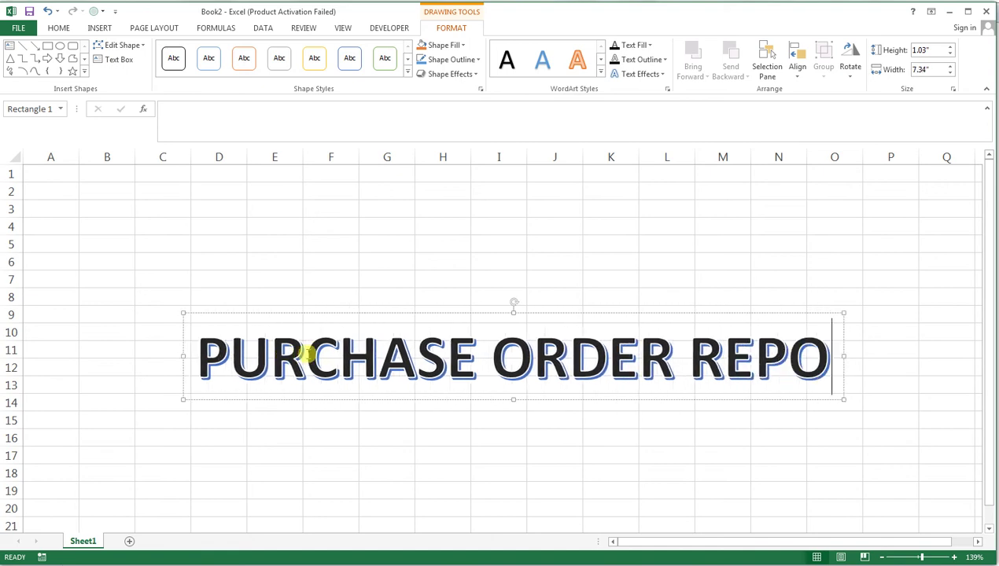
type("RT Y")
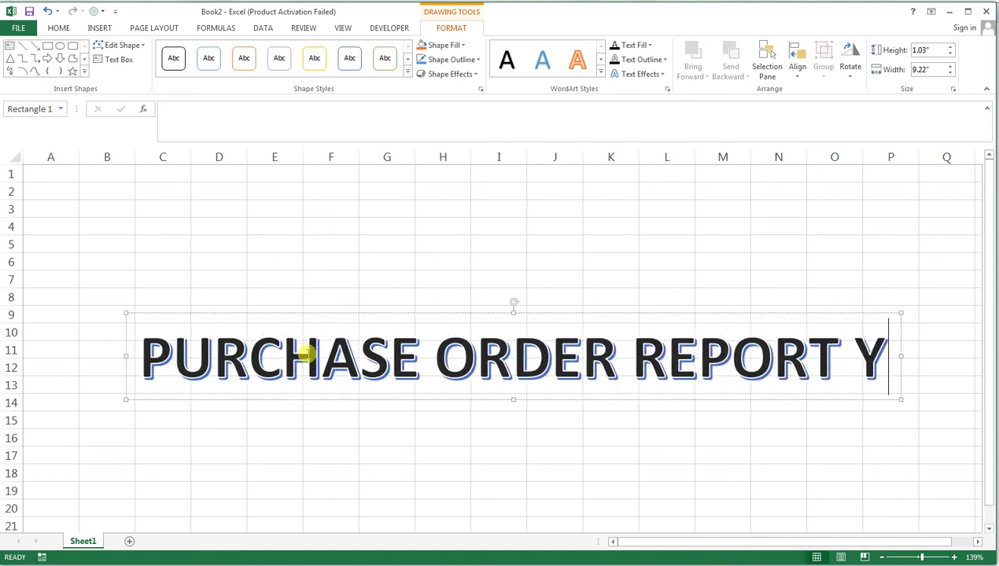
type("EAR -")
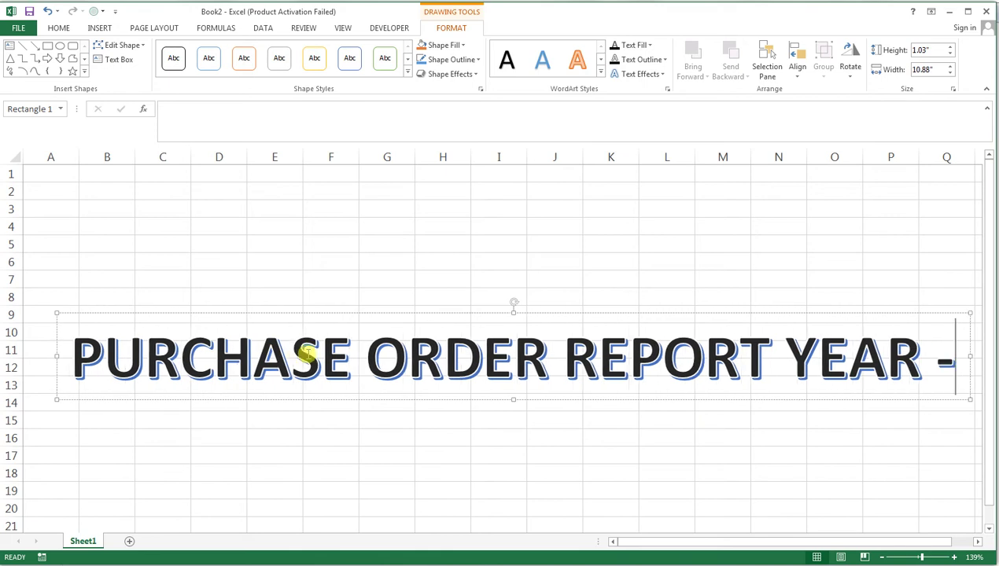
type("201")
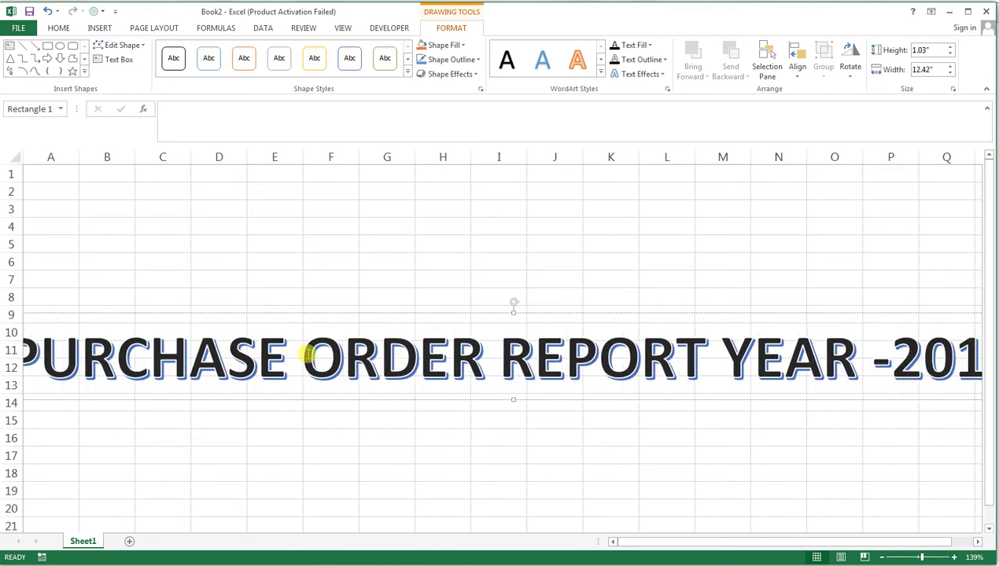
Format the WordArt title as Angsana New size 60 and move it up to rows 3–5.
triple_click(141, 393)
left_click(58, 28)
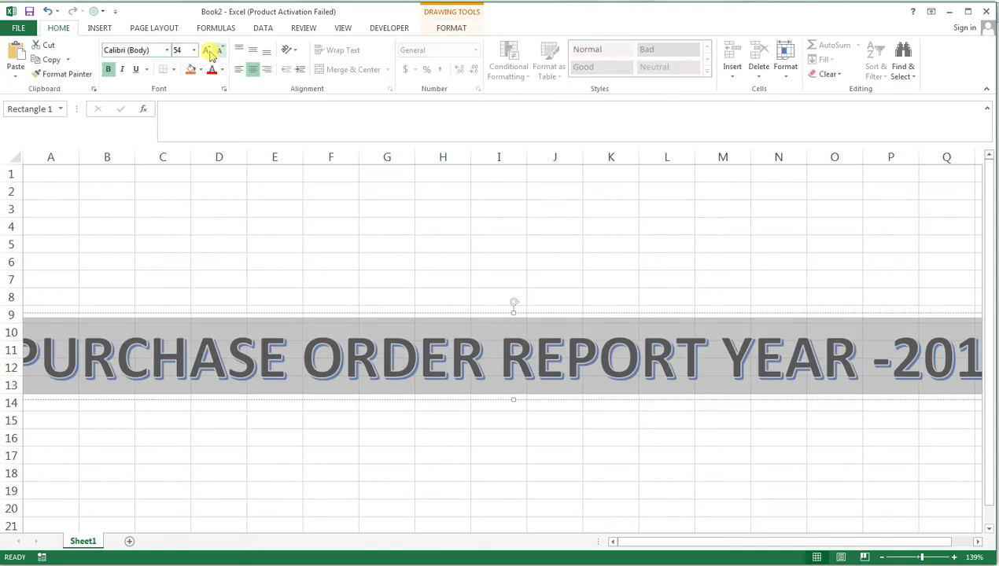
left_click(220, 49)
left_click(220, 50)
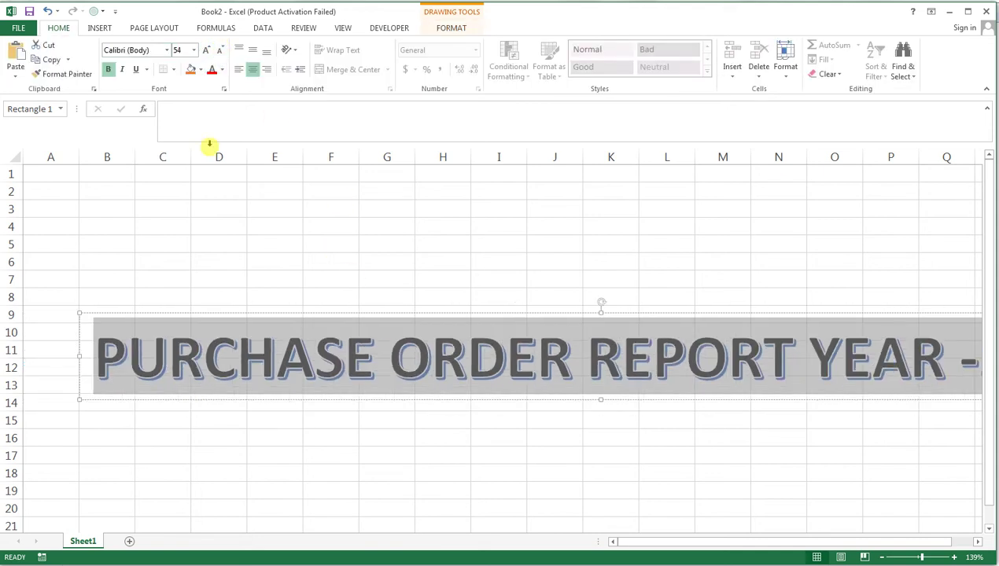
left_click(167, 49)
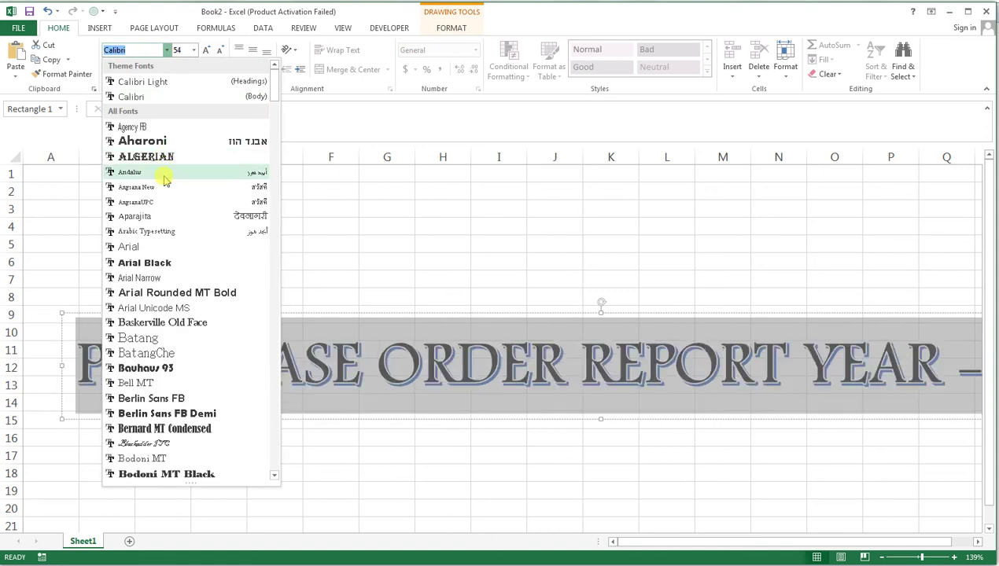
left_click(166, 189)
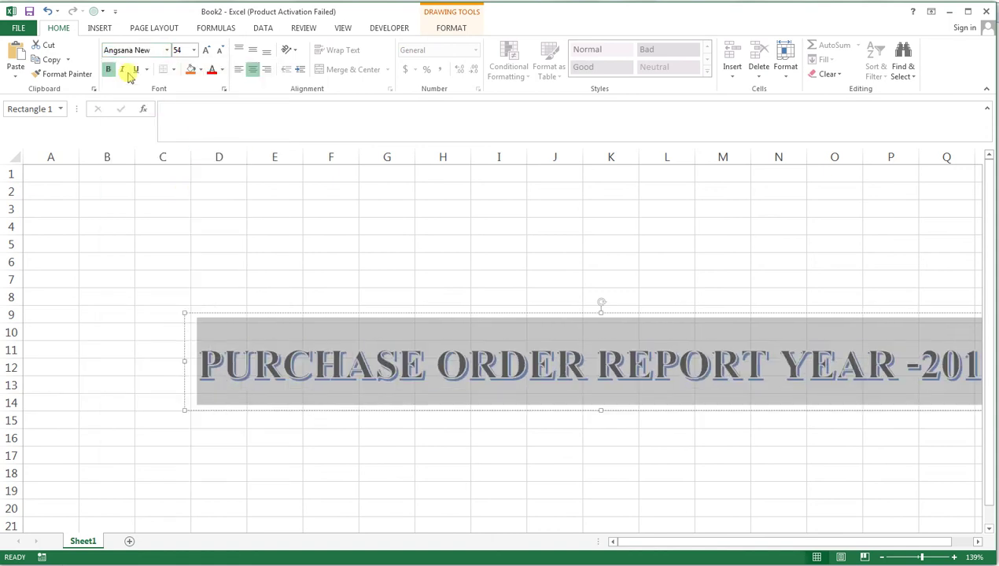
left_click(207, 50)
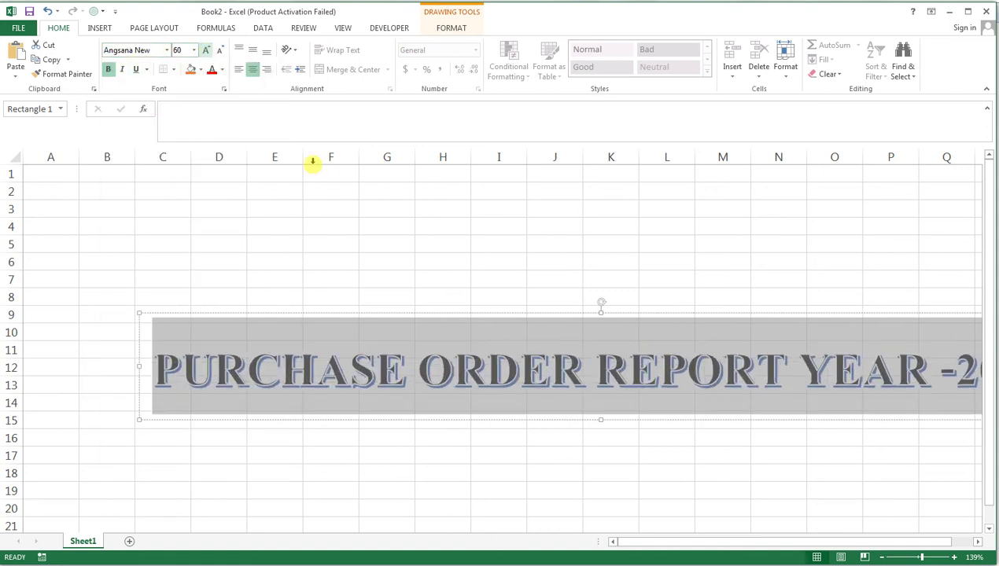
left_click_drag(438, 376, 383, 240)
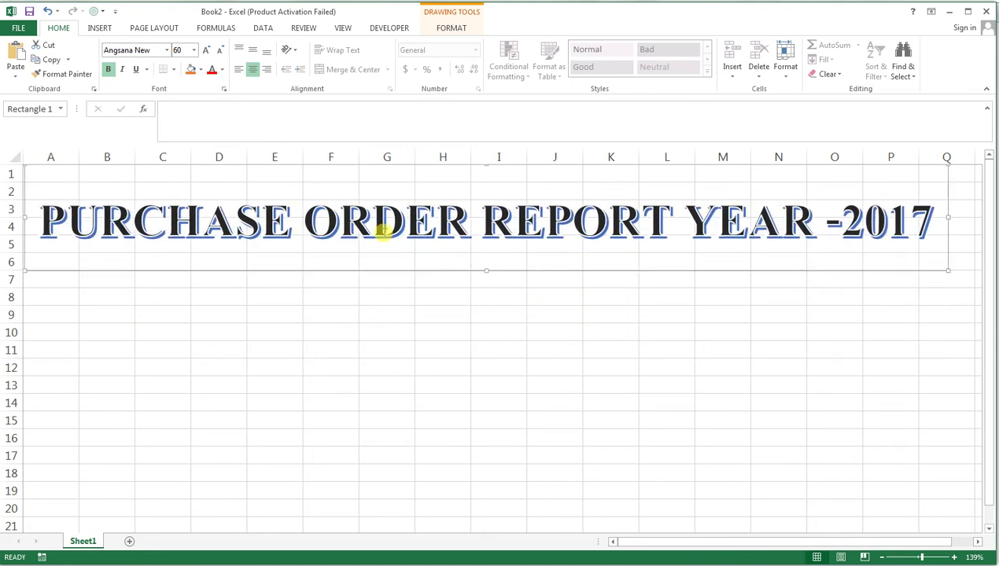
Enter the headings S NO, DATE and COMPANY NAME in A7:C7.
left_click(51, 282)
type("S")
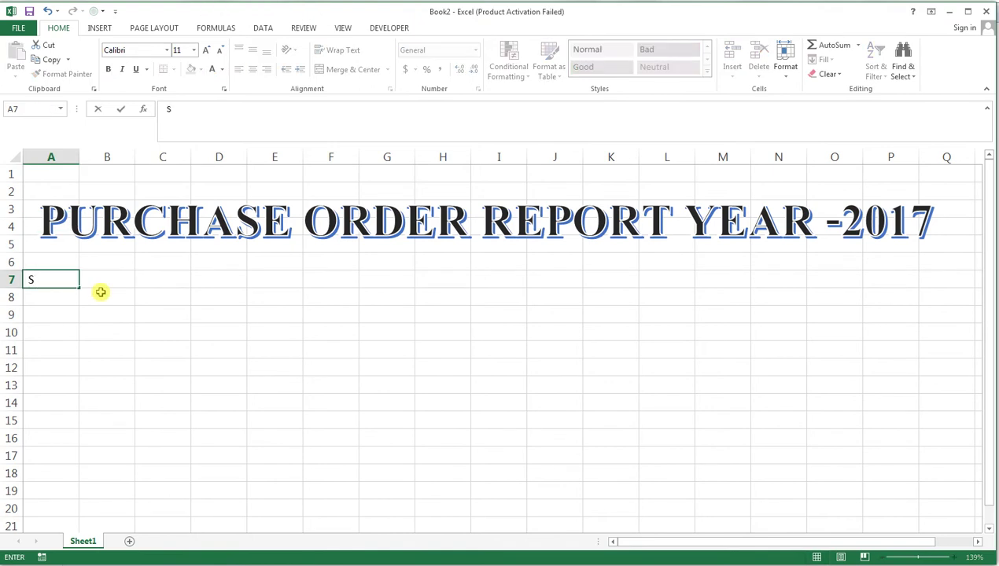
type(" NO")
key("Tab")
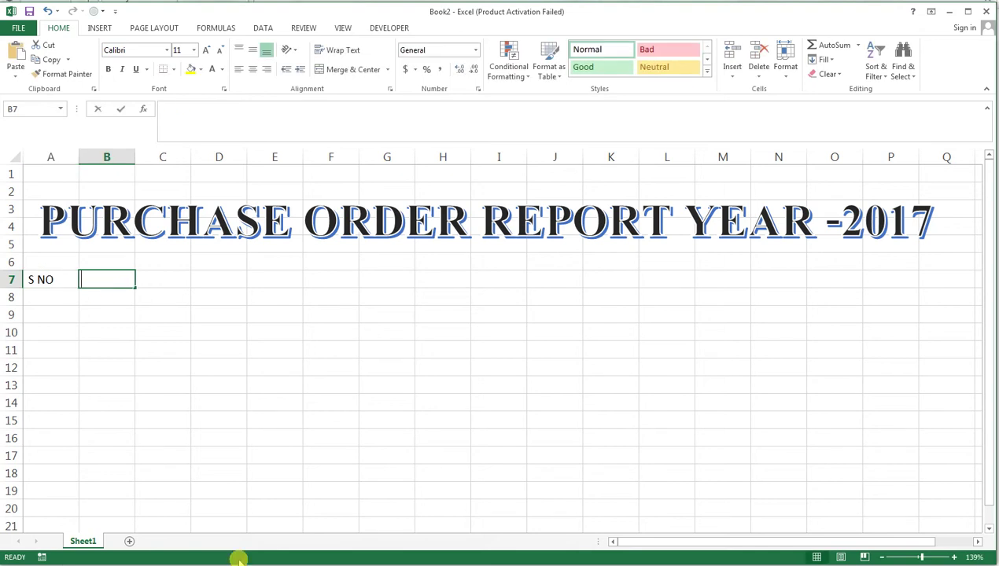
type("DATE")
key("Tab")
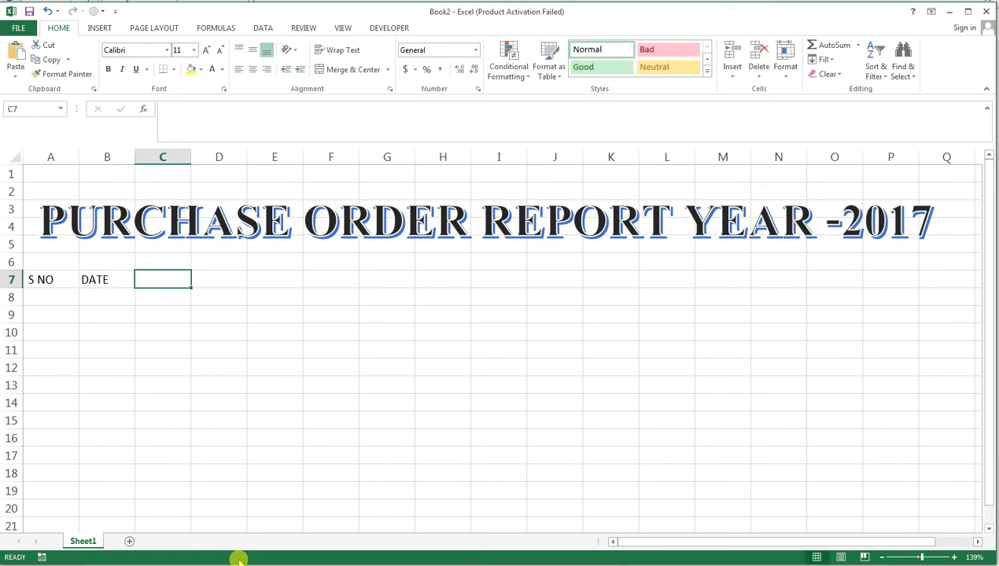
type("PA")
key("BackSpace")
key("BackSpace")
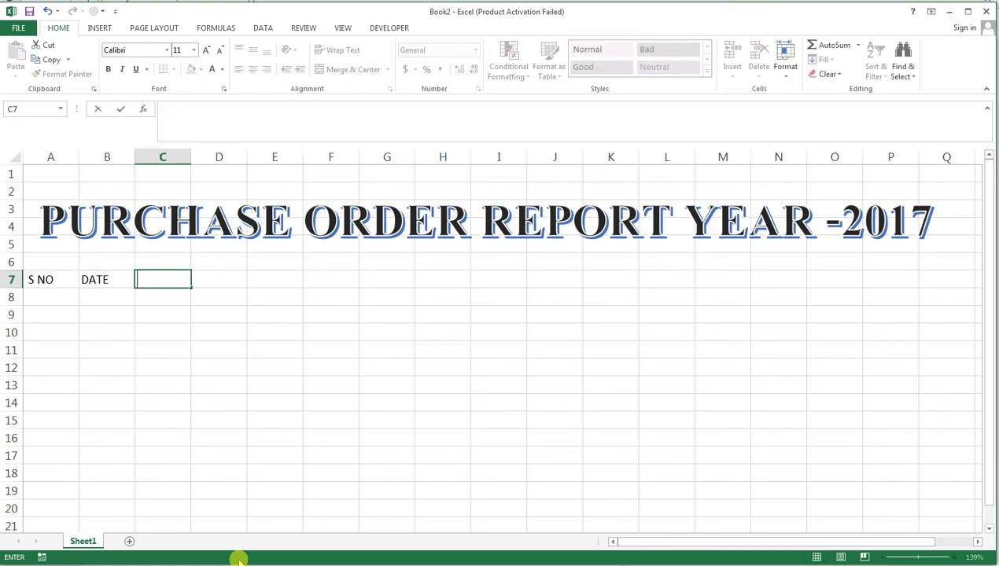
type("COMPA")
type("NY NAM")
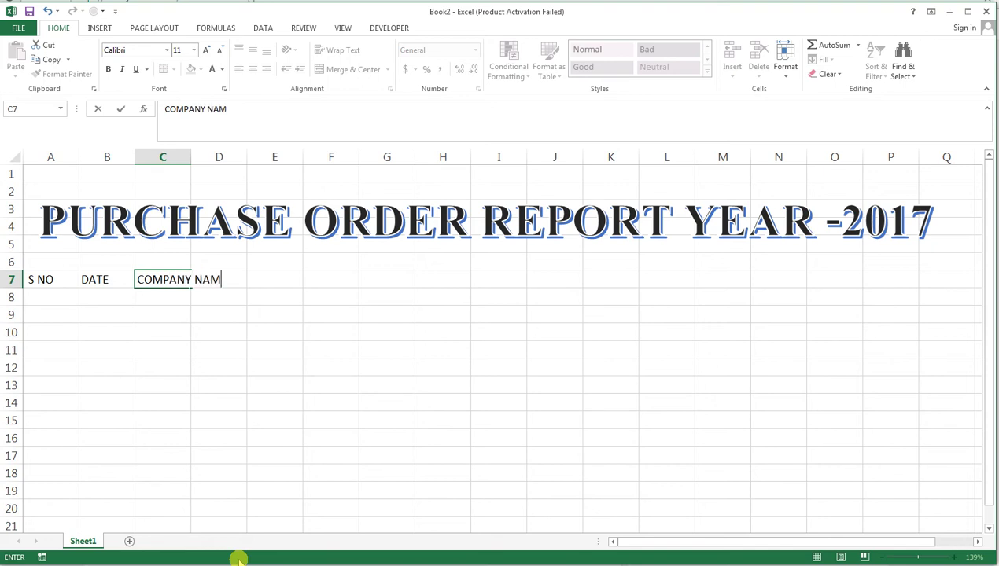
type("E")
key("Tab")
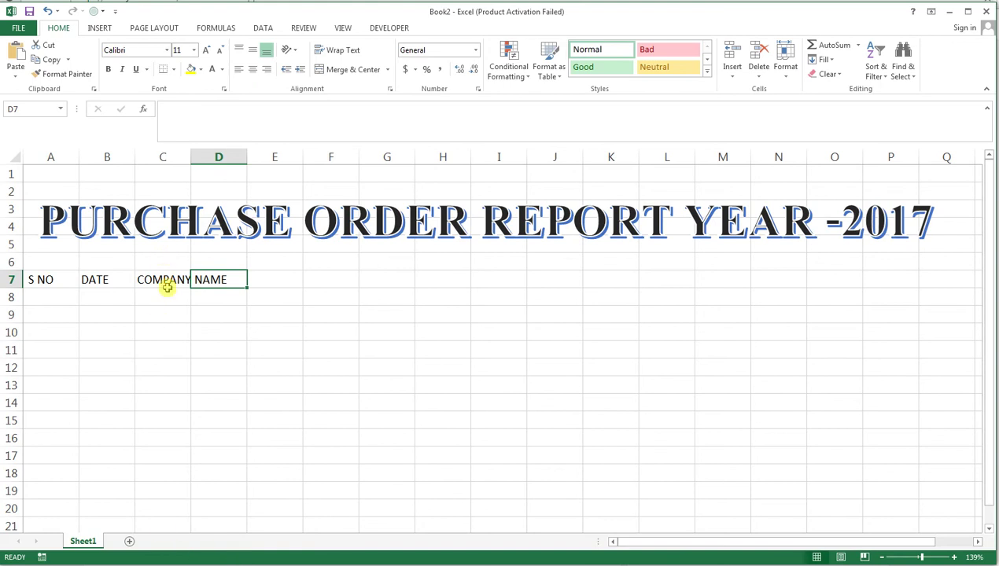
Move COMPANY NAME from C7 into D7, leaving C7 empty.
left_click(167, 288)
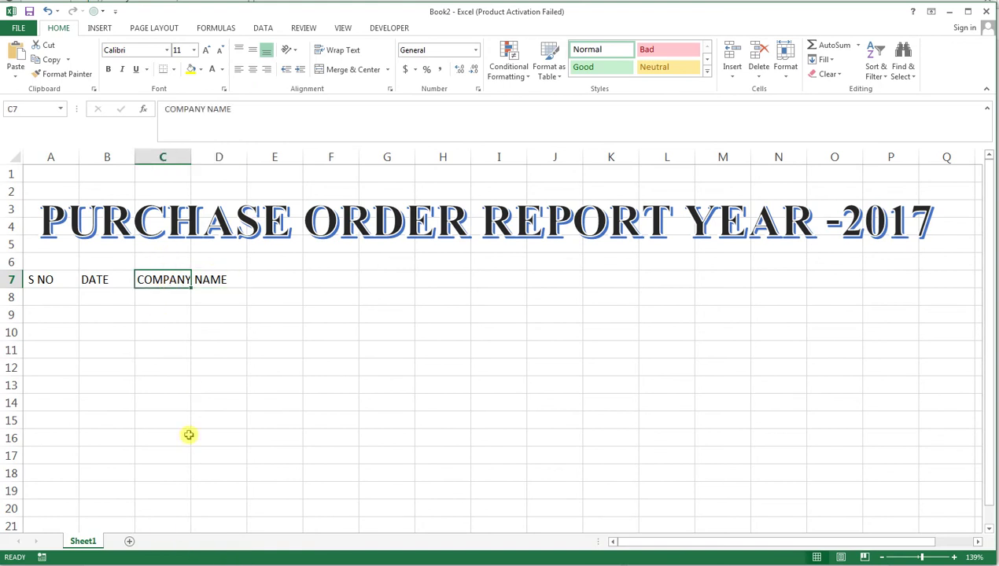
left_click(207, 270)
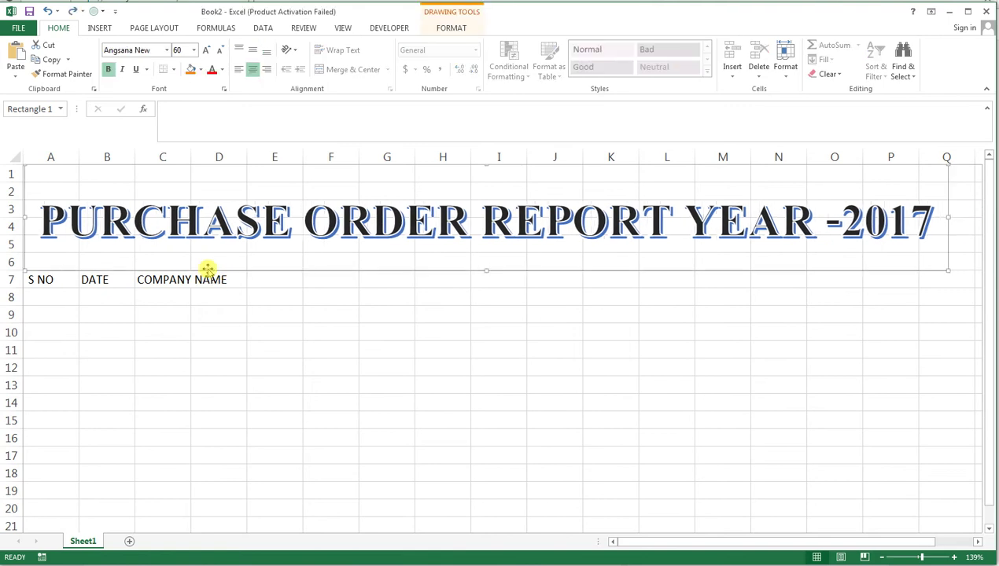
left_click(161, 281)
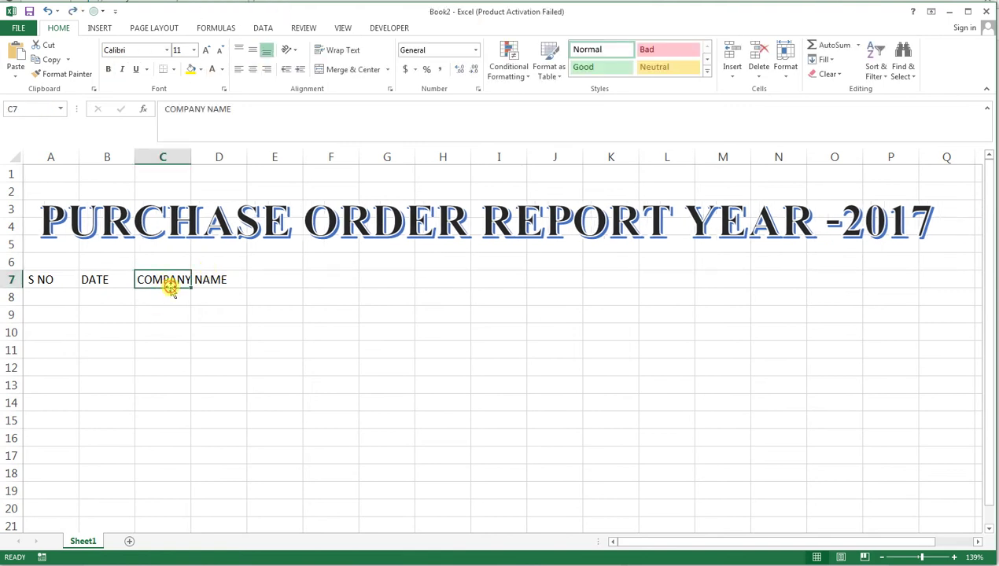
left_click_drag(170, 288, 226, 288)
left_click(164, 282)
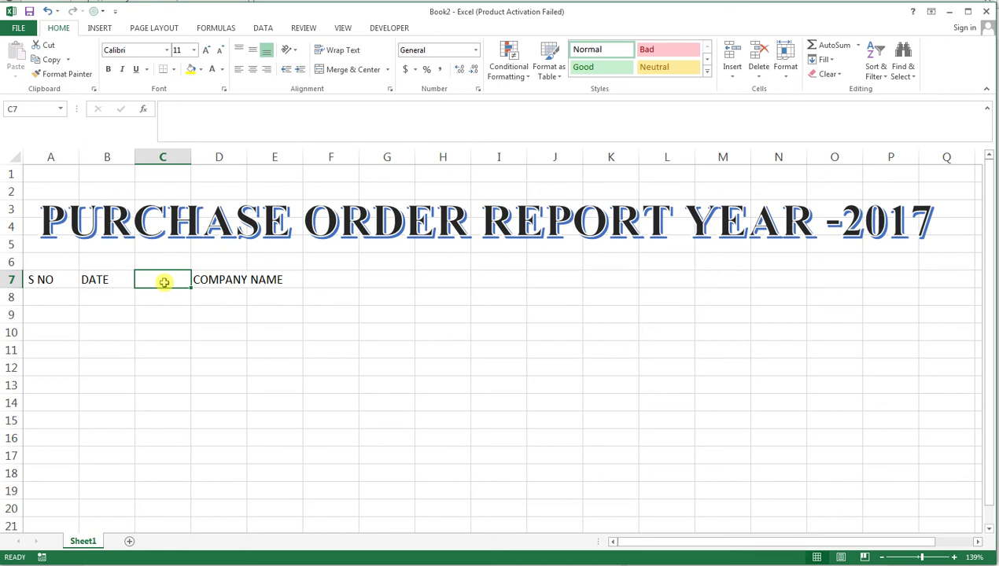
Enter INVOICE NO in C7 and widen columns C and D to fit their headings.
type("INVOI")
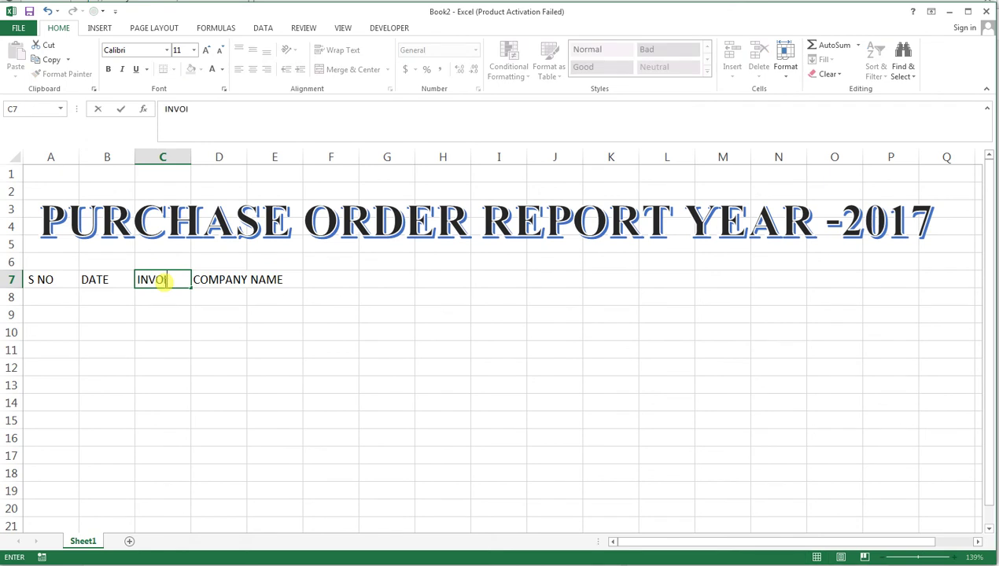
type("CE NO")
key("Tab")
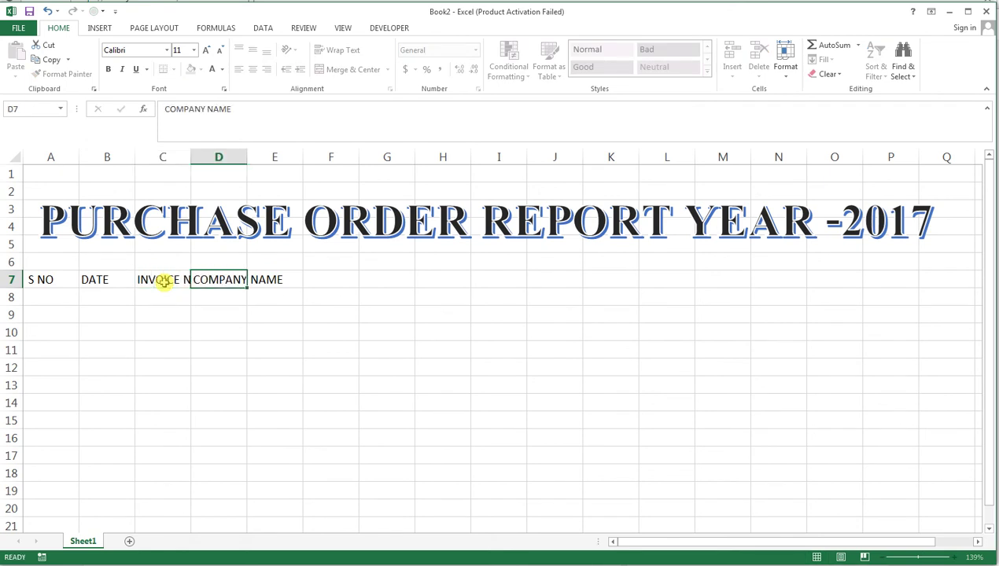
key("Tab")
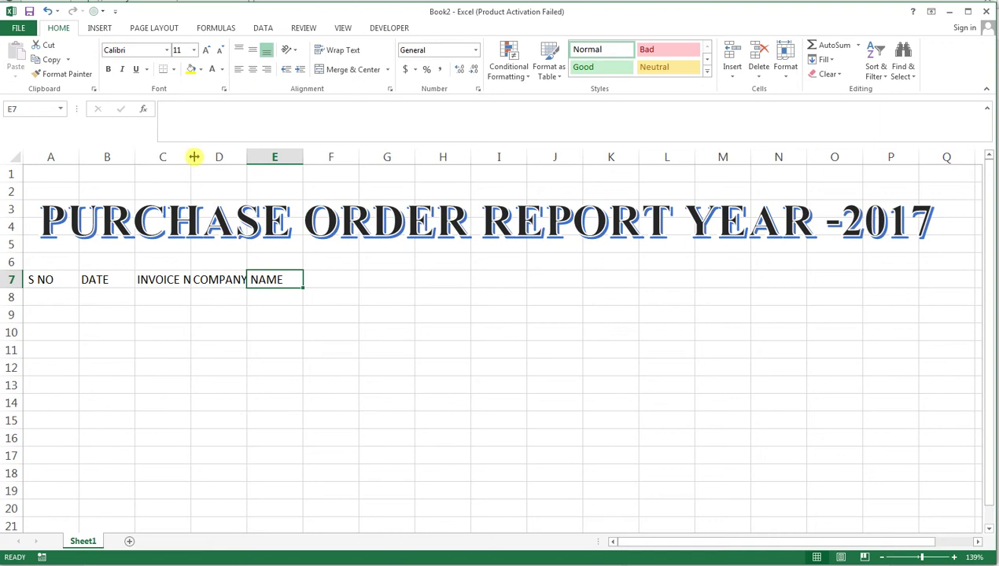
left_click_drag(194, 157, 207, 157)
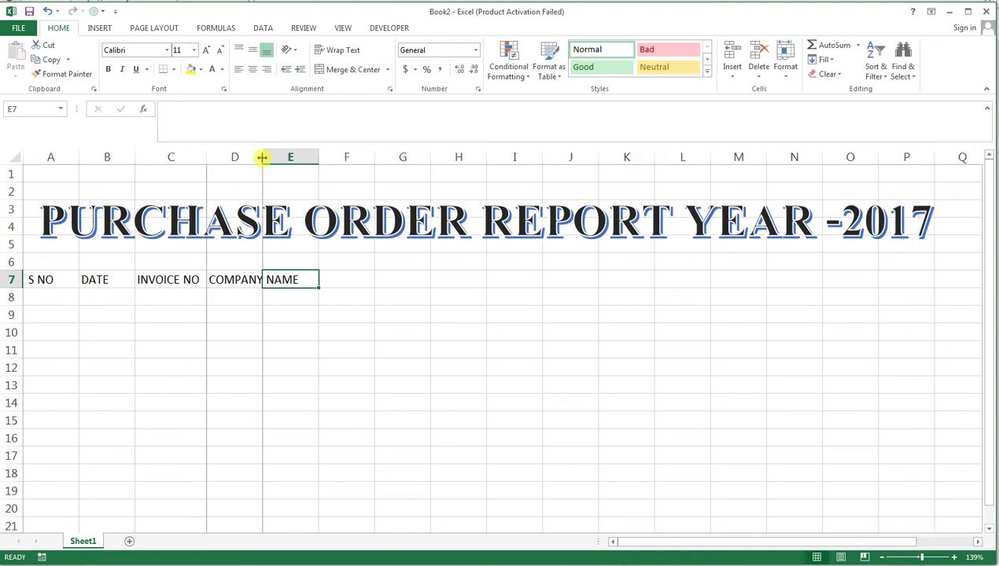
double_click(262, 158)
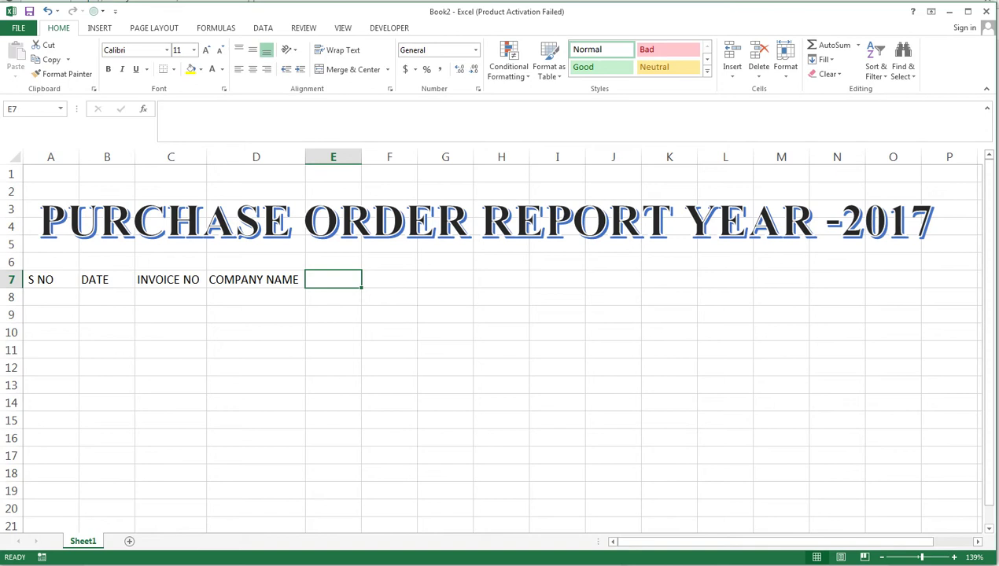
Add headers STOCK ITEM, UNITS, DESCRIPTION, QTY and AMOUNT, autofitting columns E and G.
type("STOC")
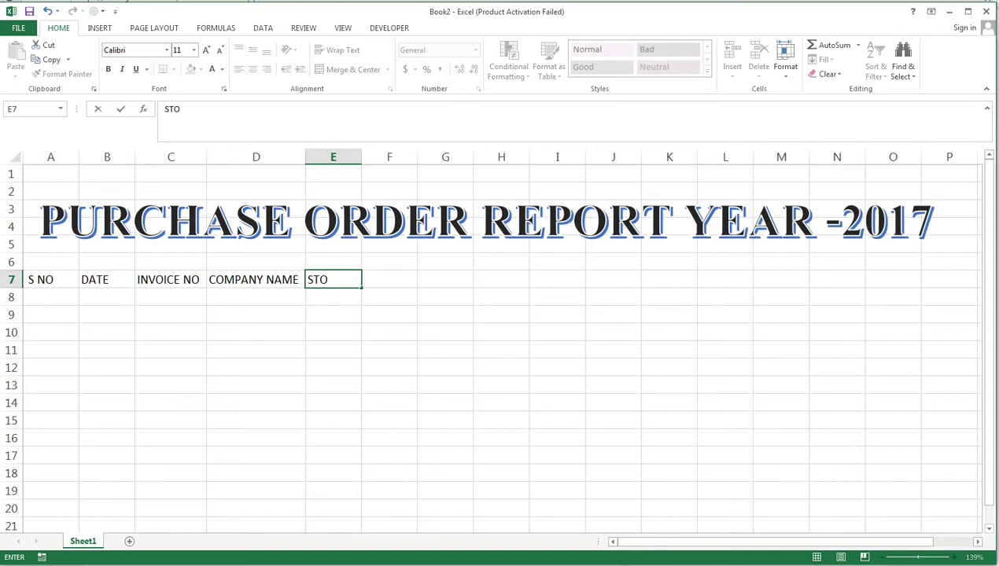
type("K ITE")
type("M")
key("Tab")
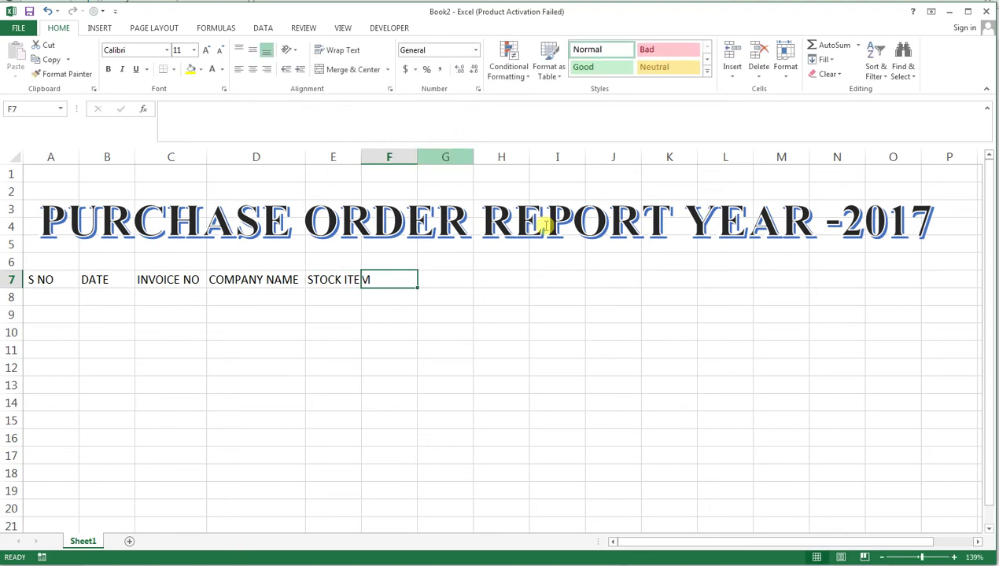
type("U")
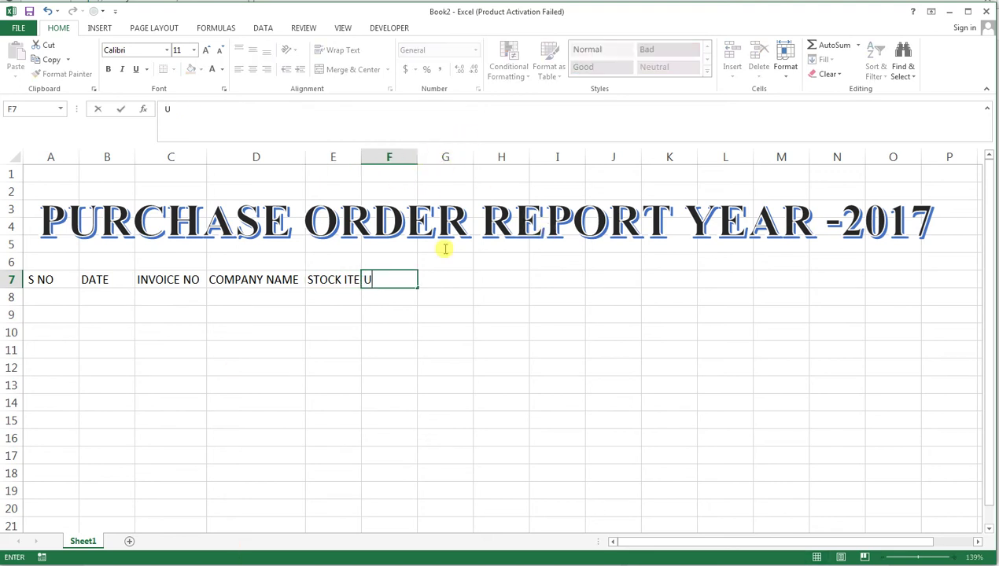
type("NITS")
key("Tab")
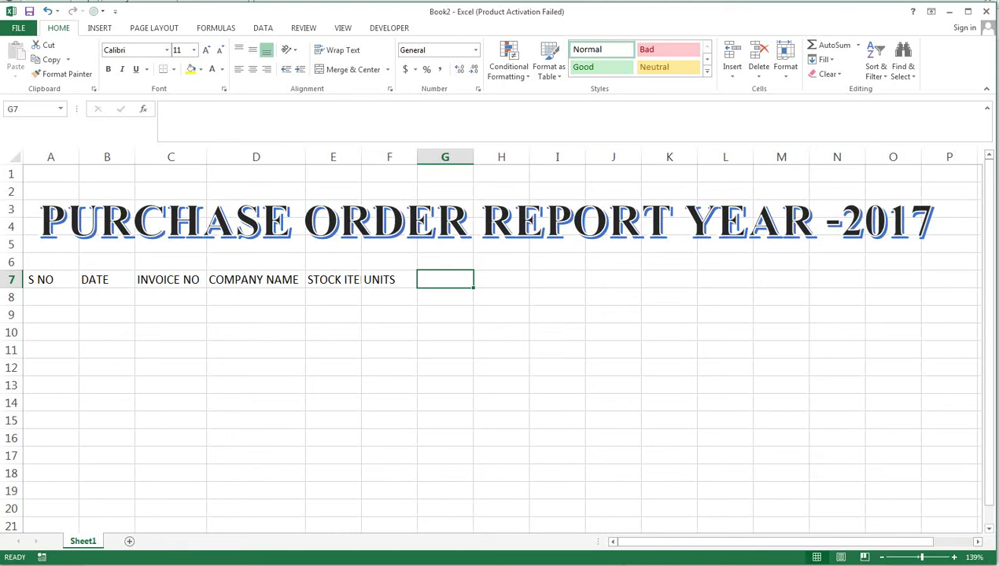
type("DESC")
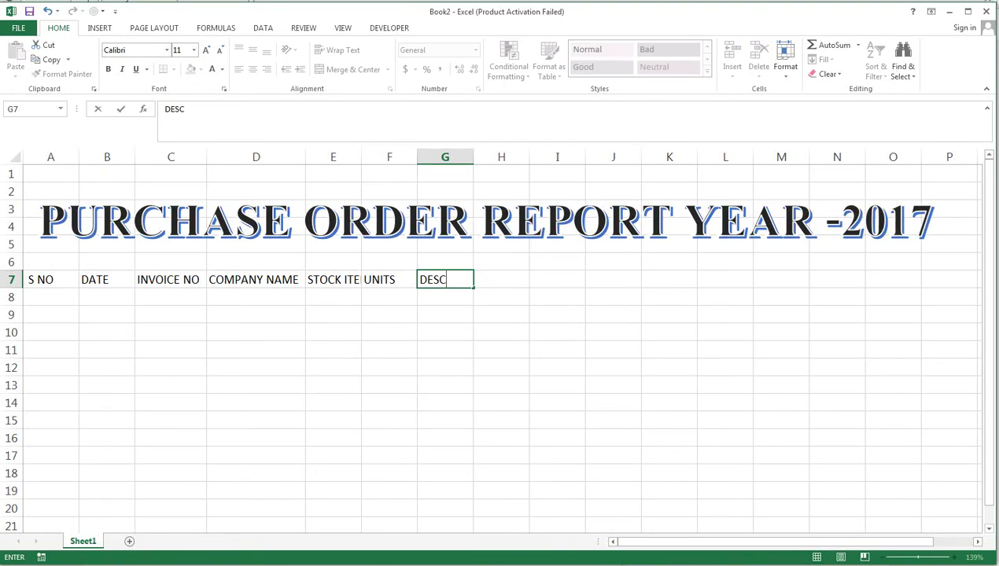
type("RIPT")
type("ION")
key("Tab")
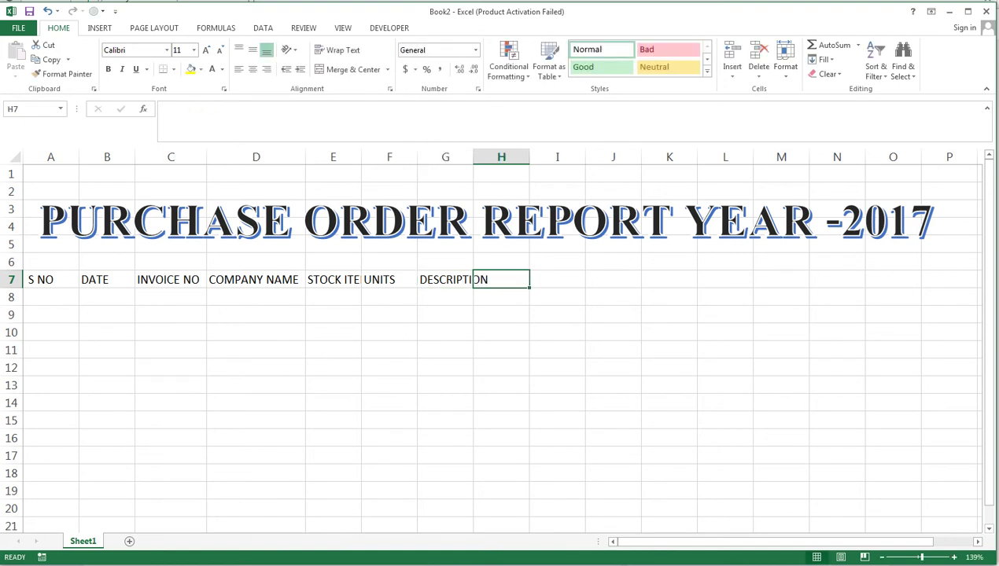
type("QTY")
key("Tab")
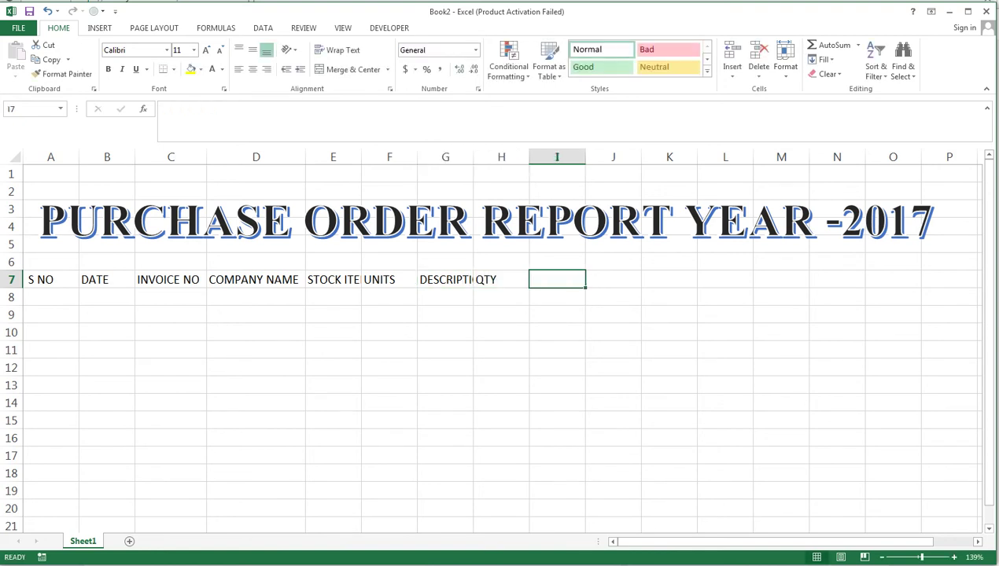
type("AMOUNT")
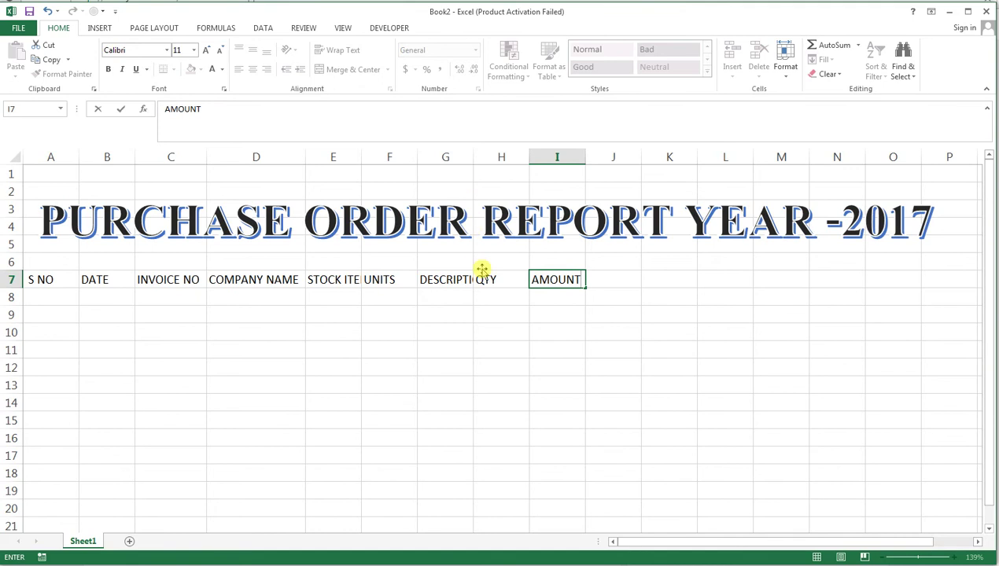
left_click(480, 292)
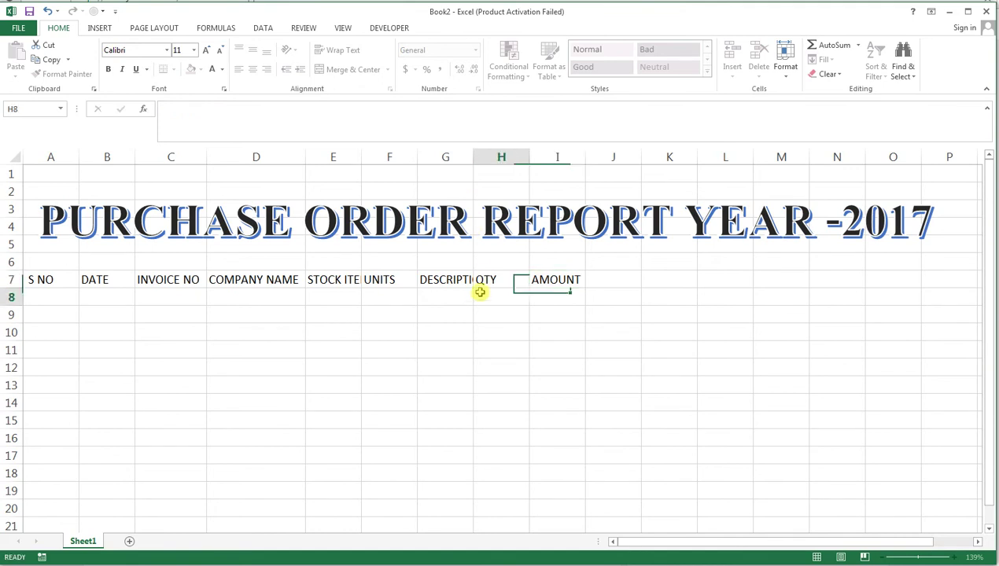
double_click(472, 156)
double_click(362, 157)
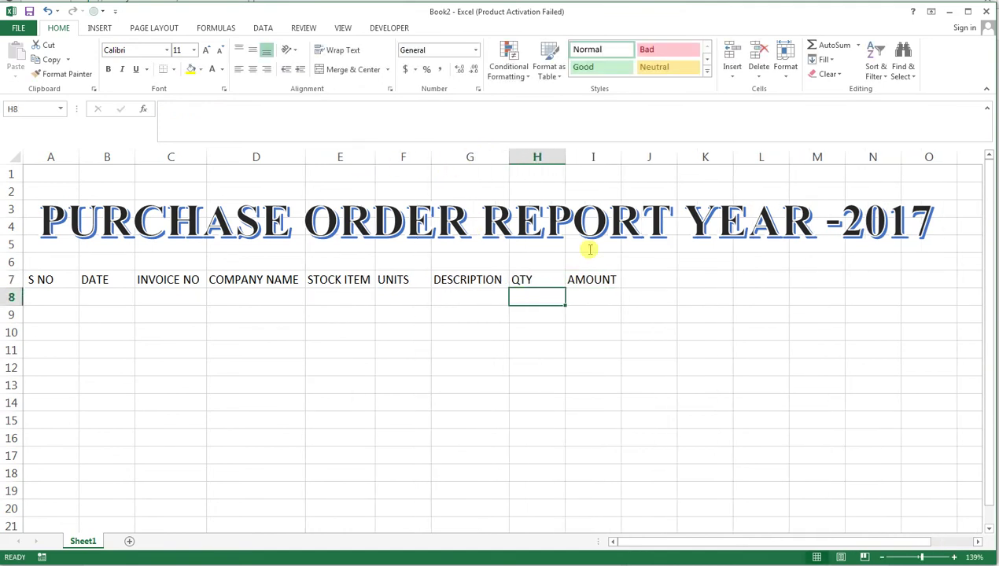
Move AMOUNT over to J7 and enter RATE in I7.
left_click(628, 281)
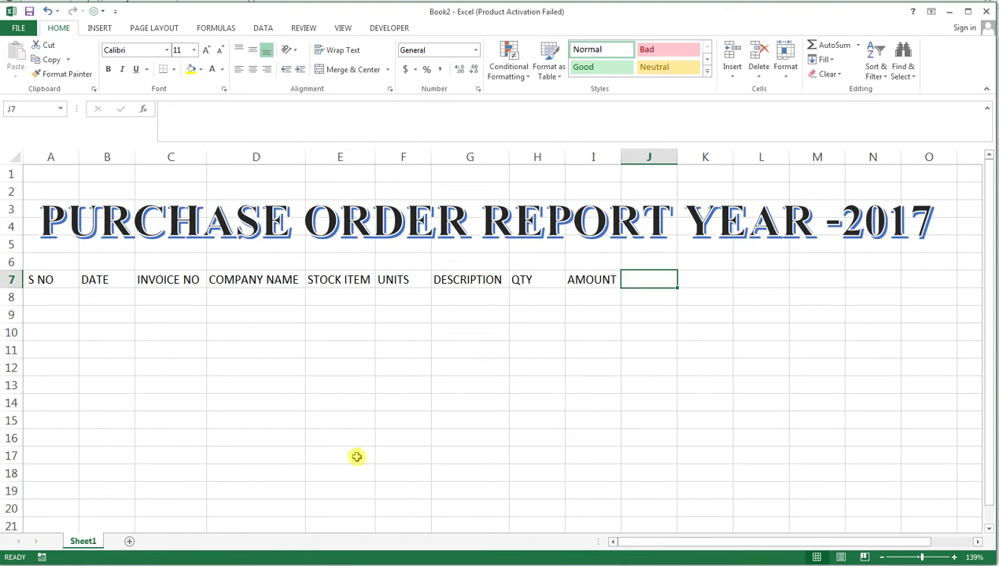
left_click(583, 288)
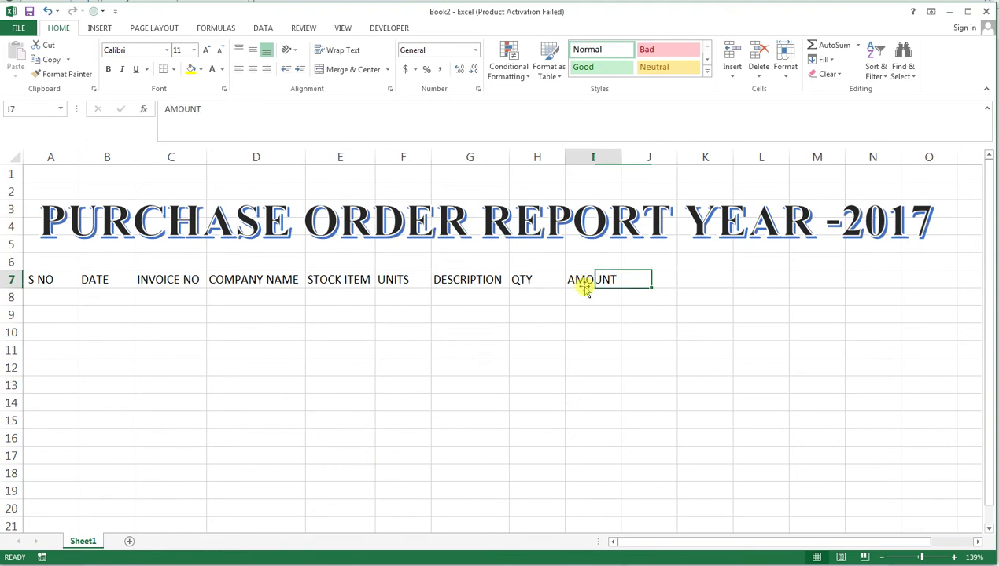
left_click_drag(587, 289, 633, 282)
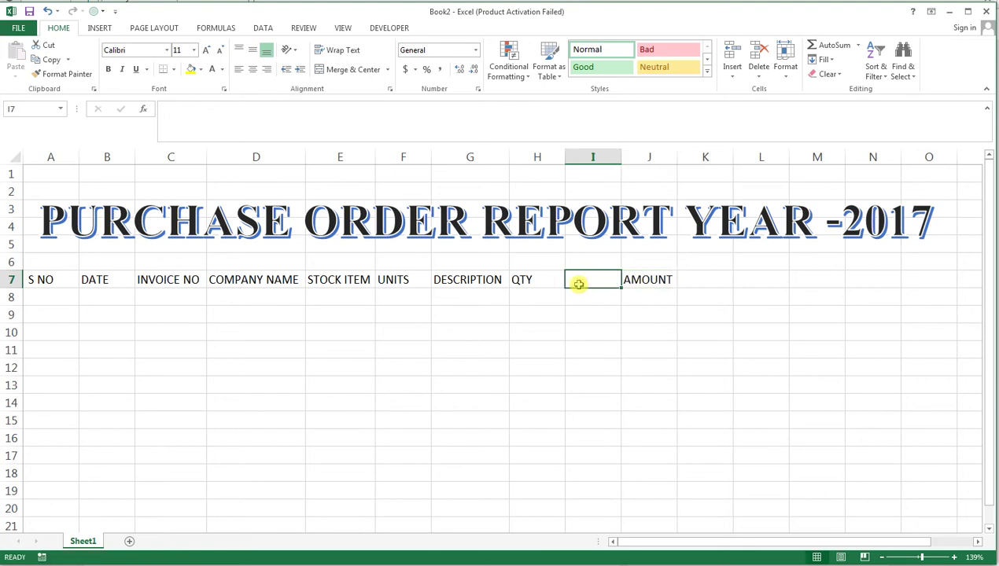
type("RATE")
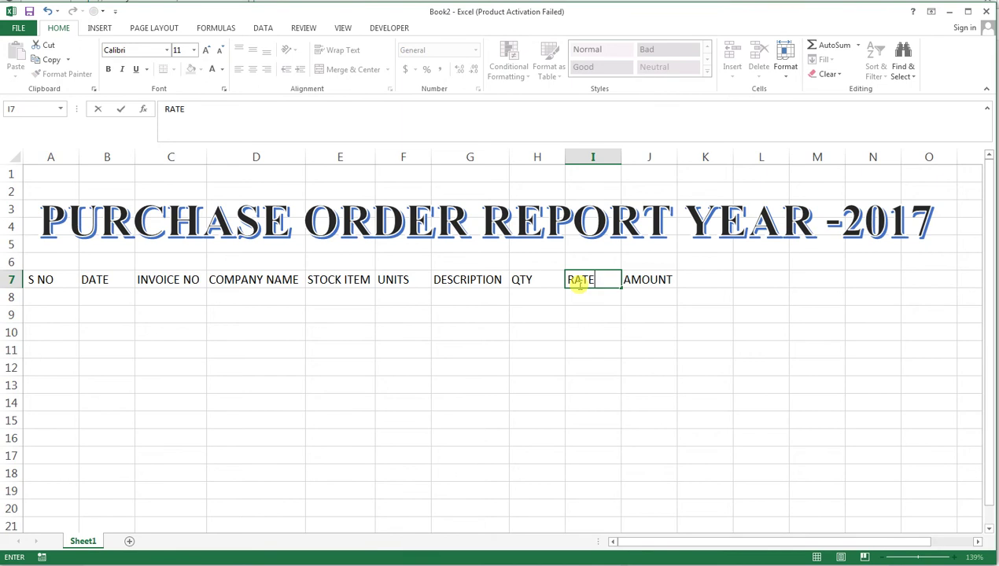
key("Tab")
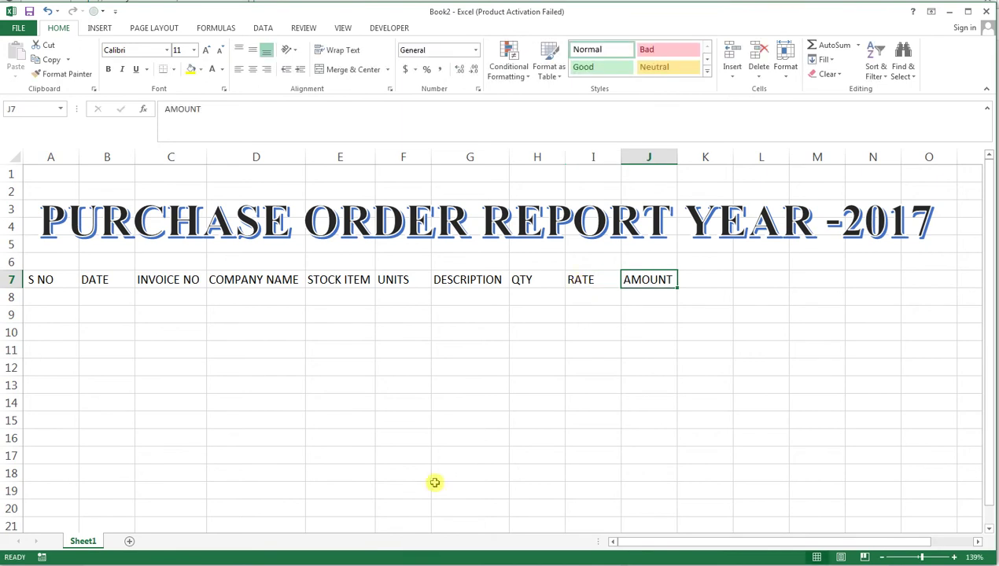
key("Tab")
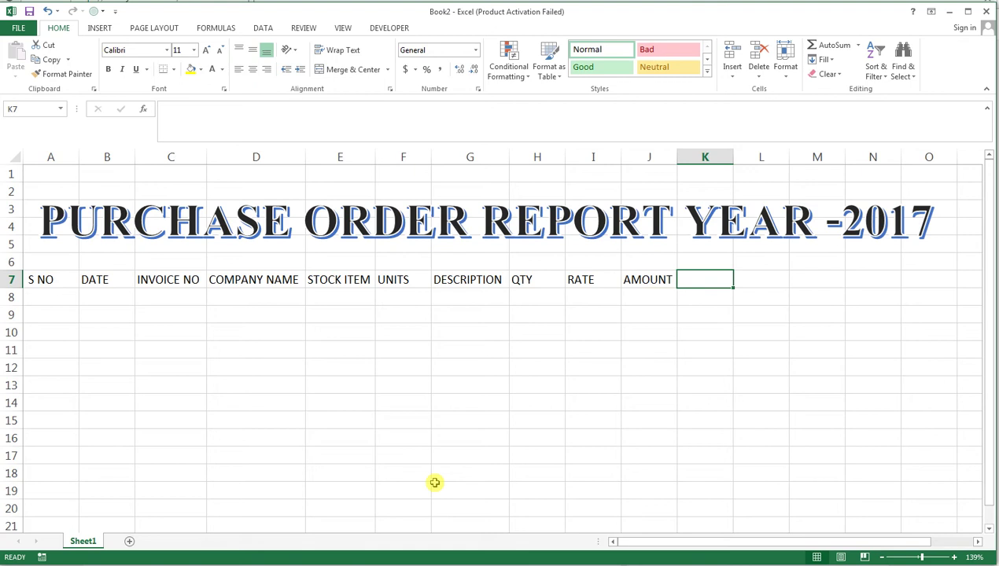
Add DISCOUNT in K7 and DISCOUNT AMNT in L7, widening column L to fit.
type("DIS")
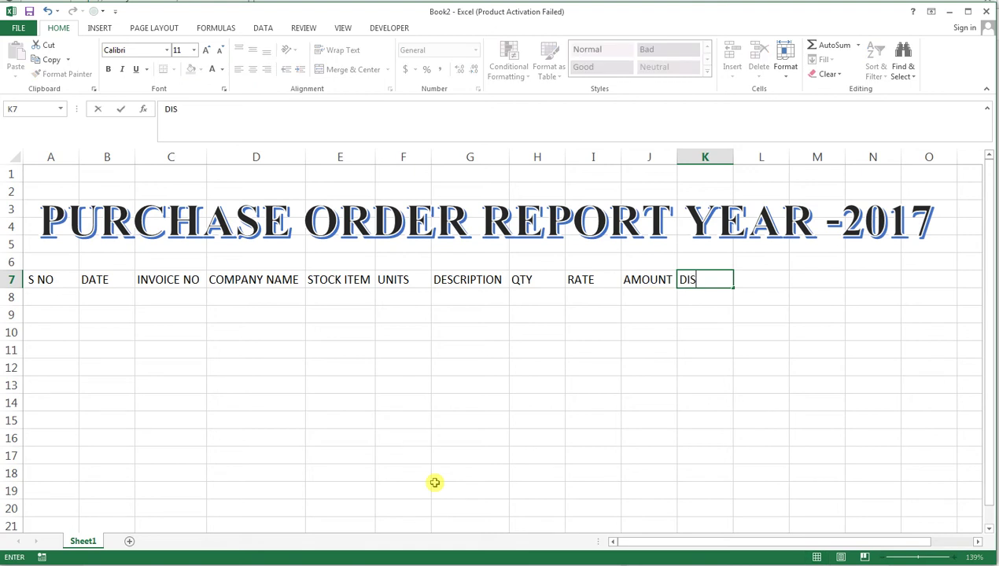
type("COUNTQ")
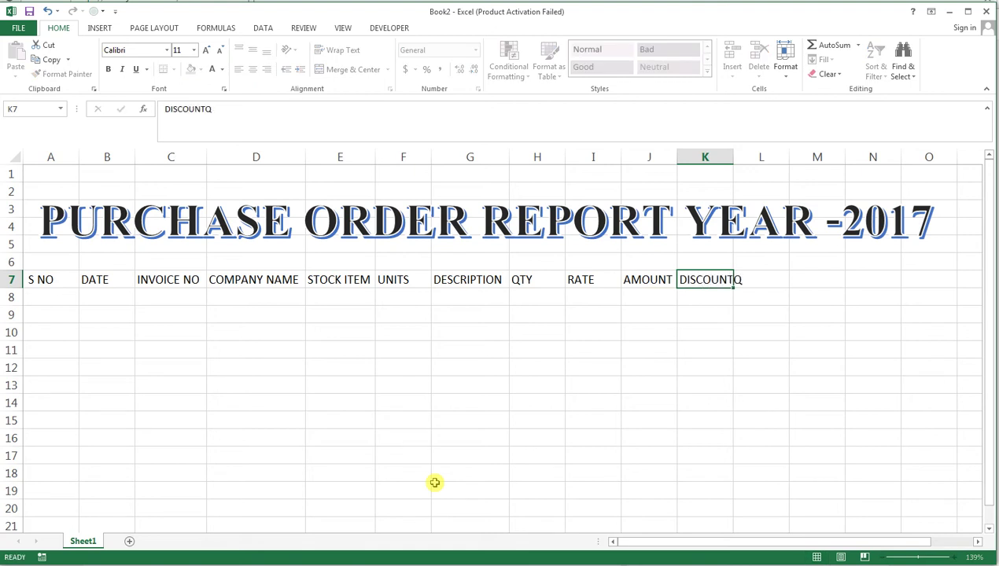
key("Tab")
key("Left")
key("F2")
key("BackSpace")
key("Tab")
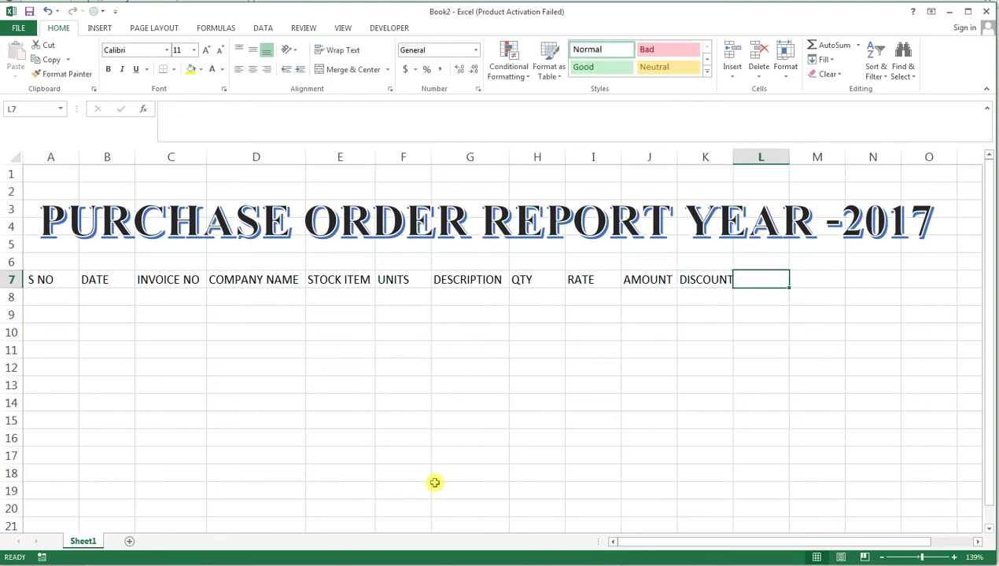
type("D")
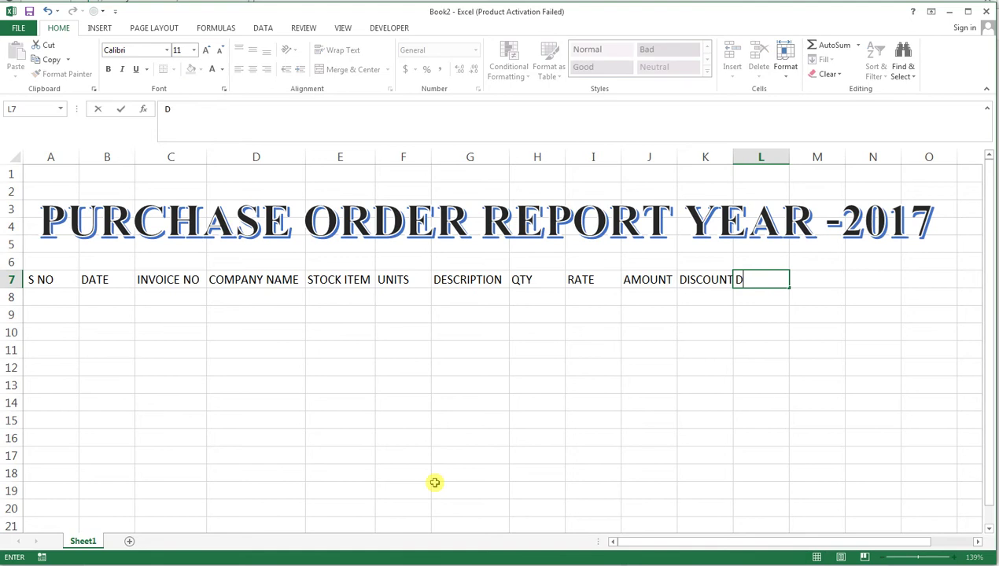
type("ISCOUNT")
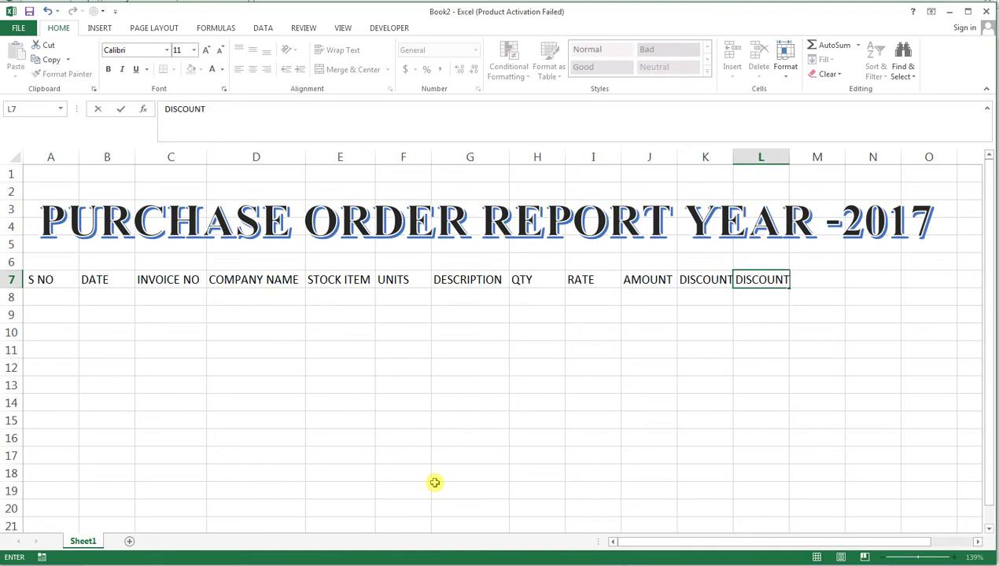
type(" AMNT")
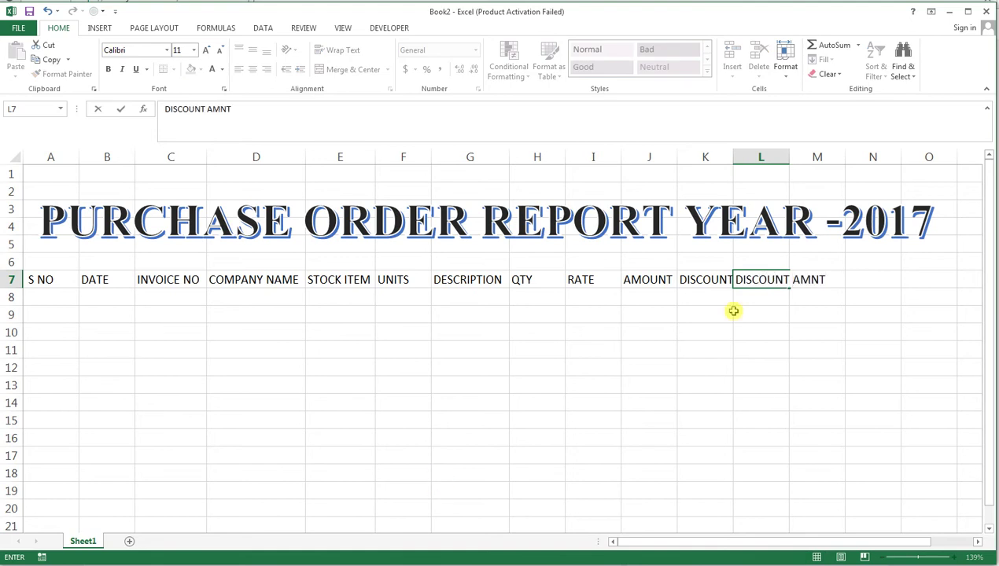
left_click(823, 240)
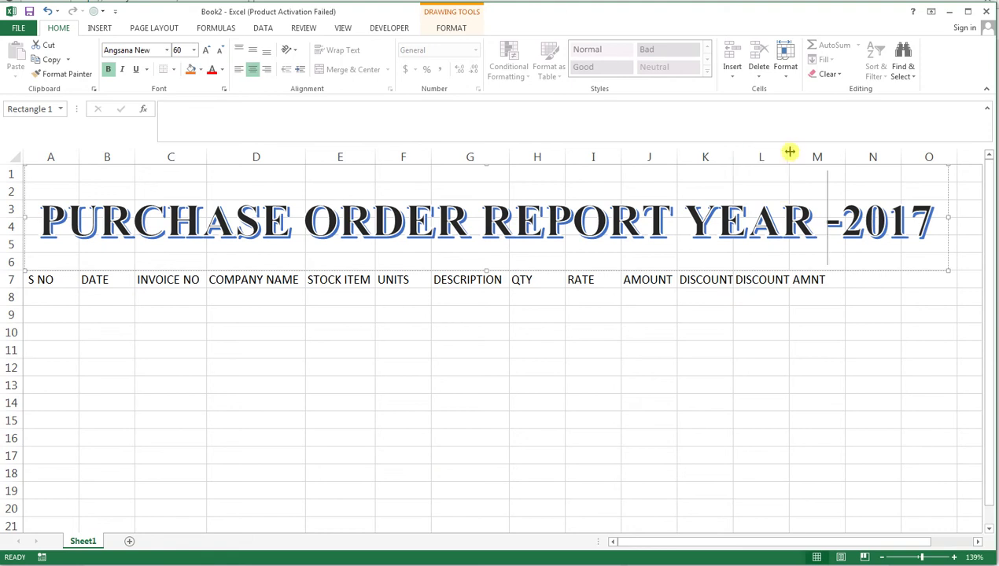
left_click_drag(788, 156, 831, 157)
left_click(855, 281)
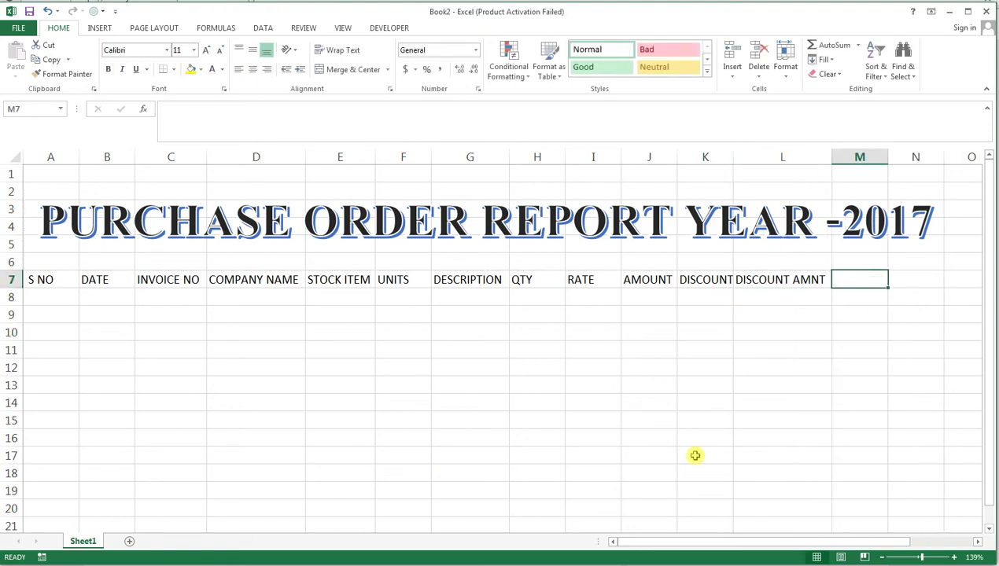
Enter the BILL AMOUNT and TAX 5% headings in M7 and N7.
type("B")
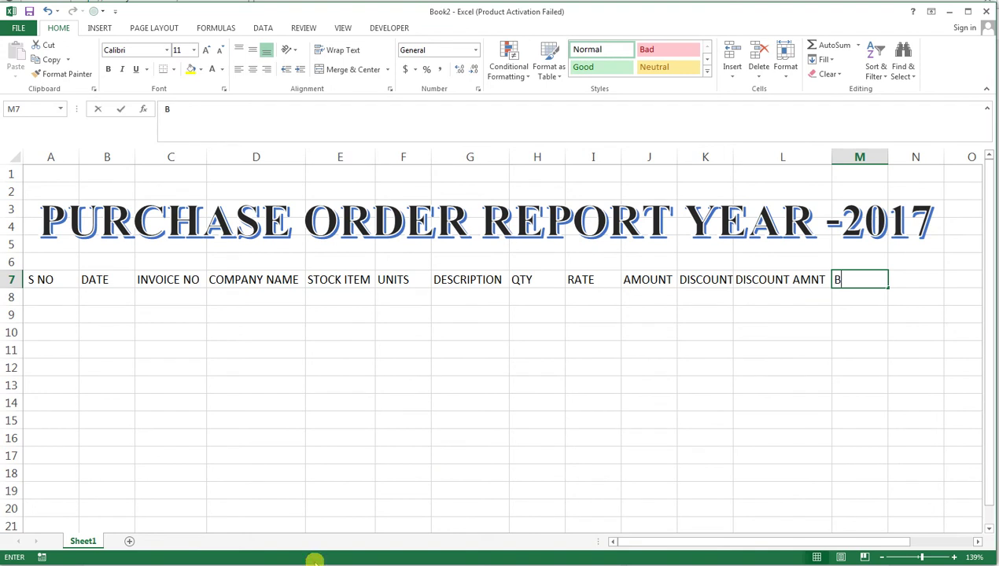
type("ILL A")
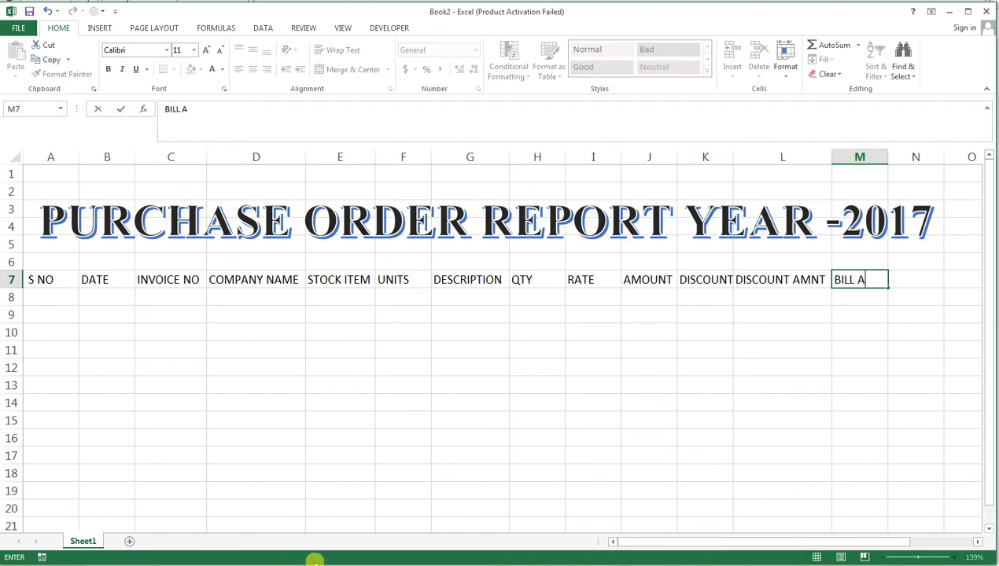
type("MOUNT")
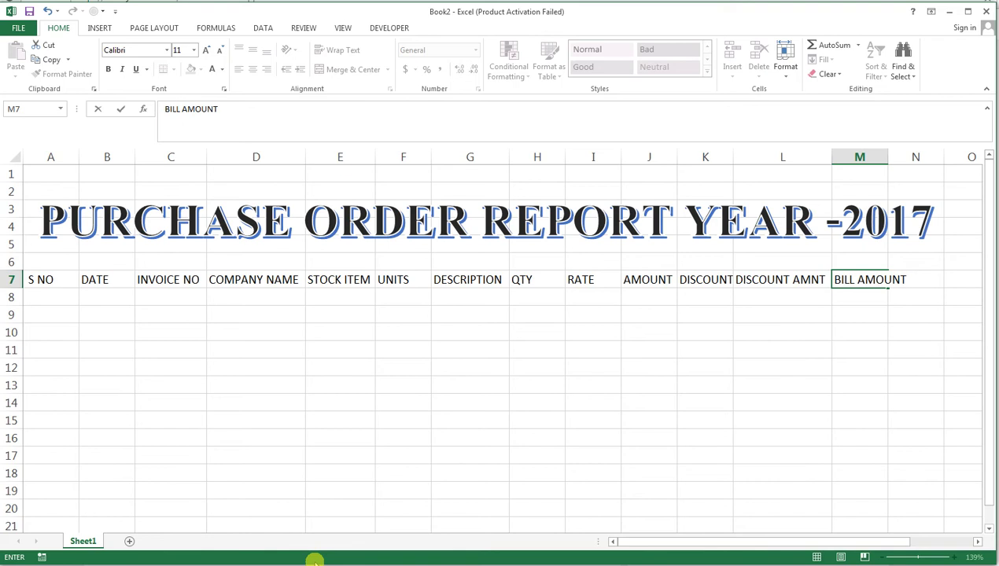
key("Tab")
type("TA")
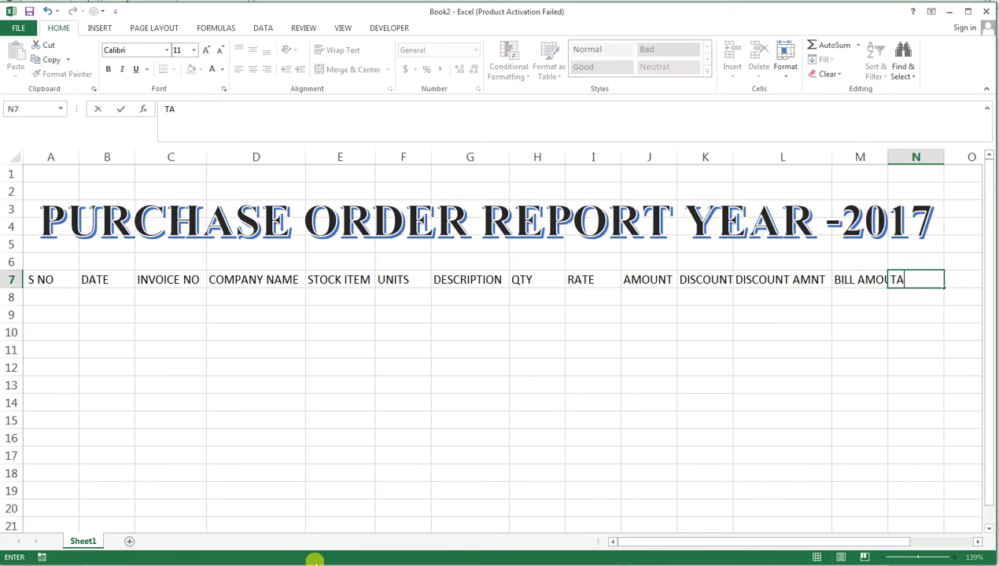
type("X5")
type("%")
key("BackSpace")
key("BackSpace")
key("BackSpace")
type("X 5")
type("%")
key("Tab")
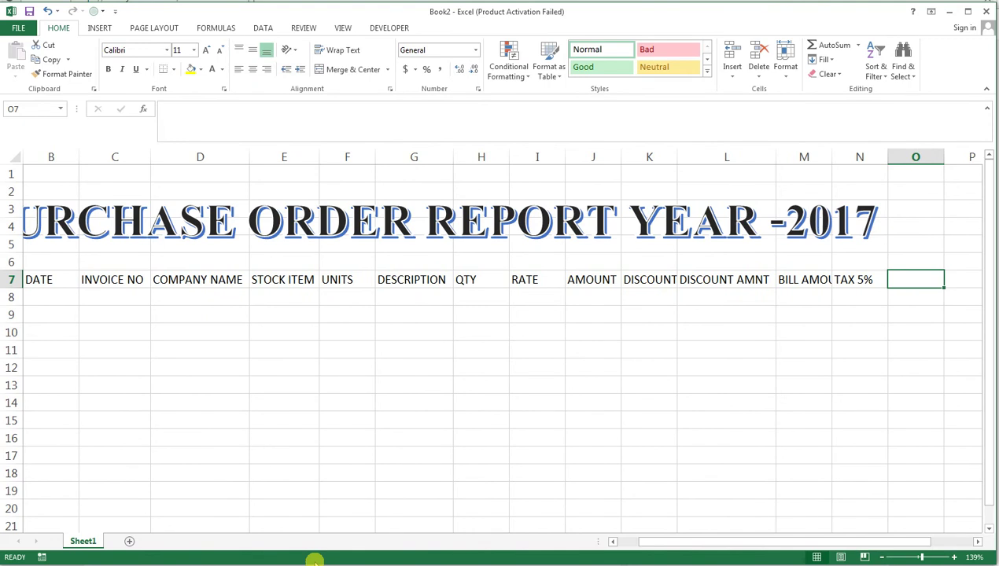
Add NET BILL in O7, autofit column M, and scroll back toward column A.
key("Left")
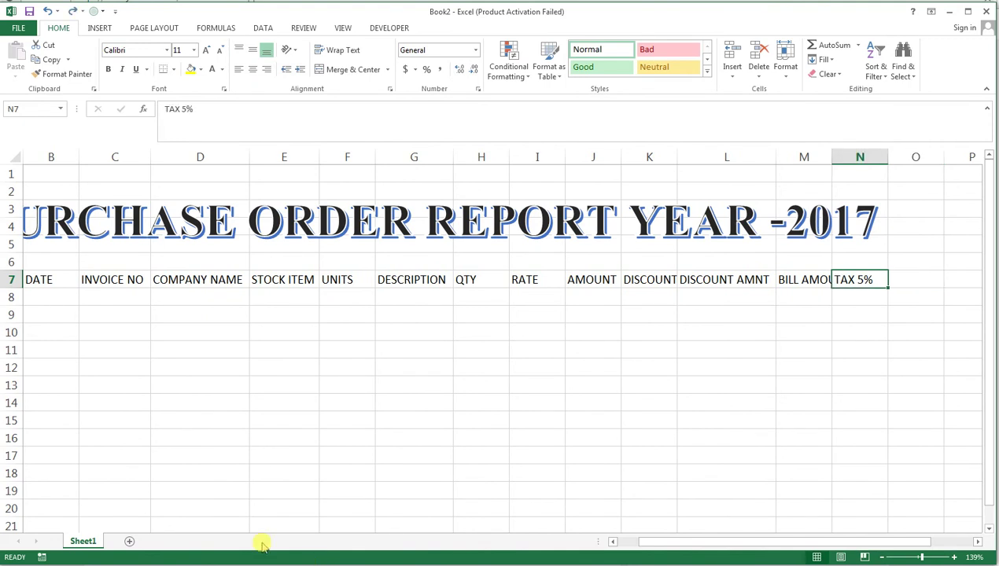
key("Right")
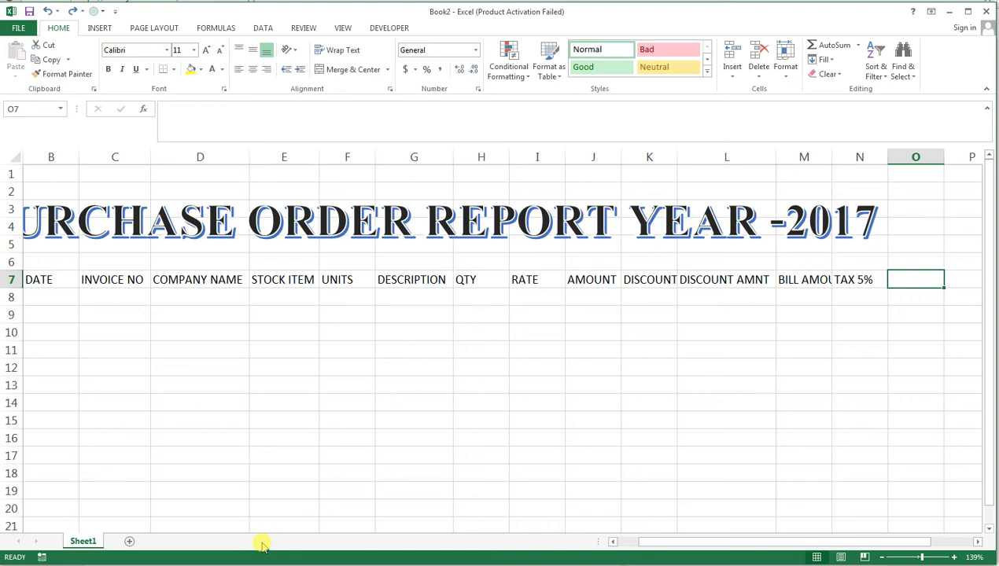
type("N")
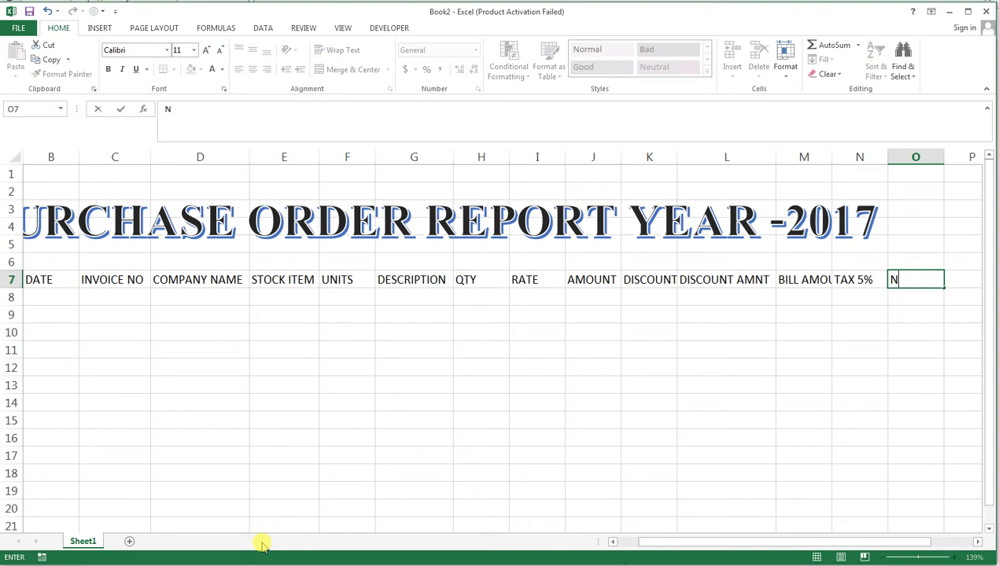
type("ET BILL")
left_click(822, 356)
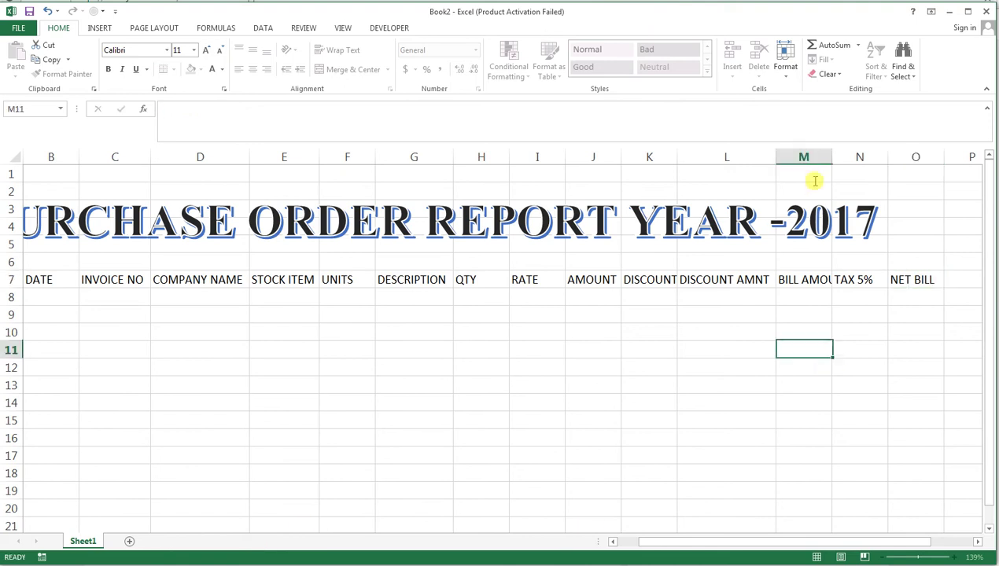
double_click(832, 161)
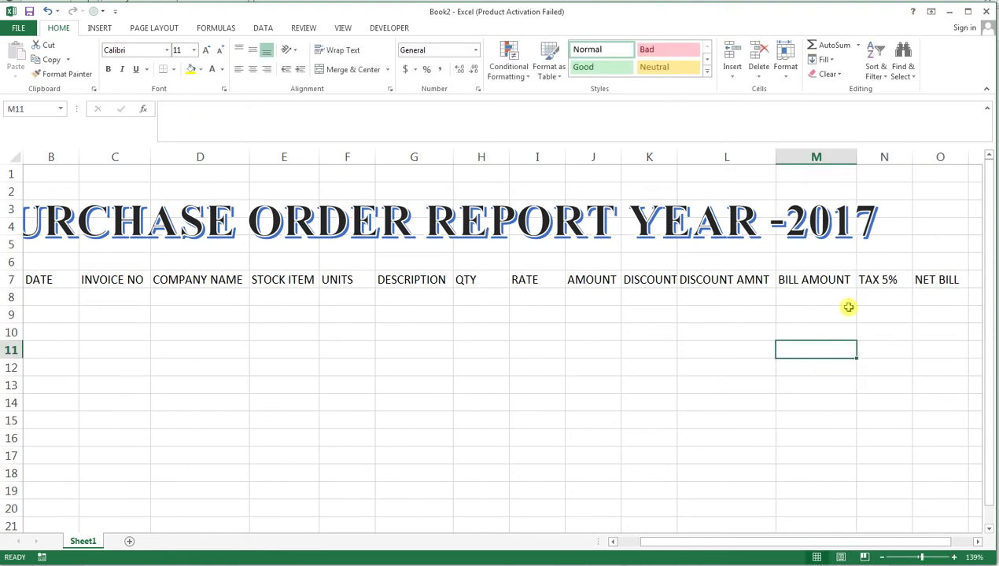
left_click_drag(645, 548, 606, 546)
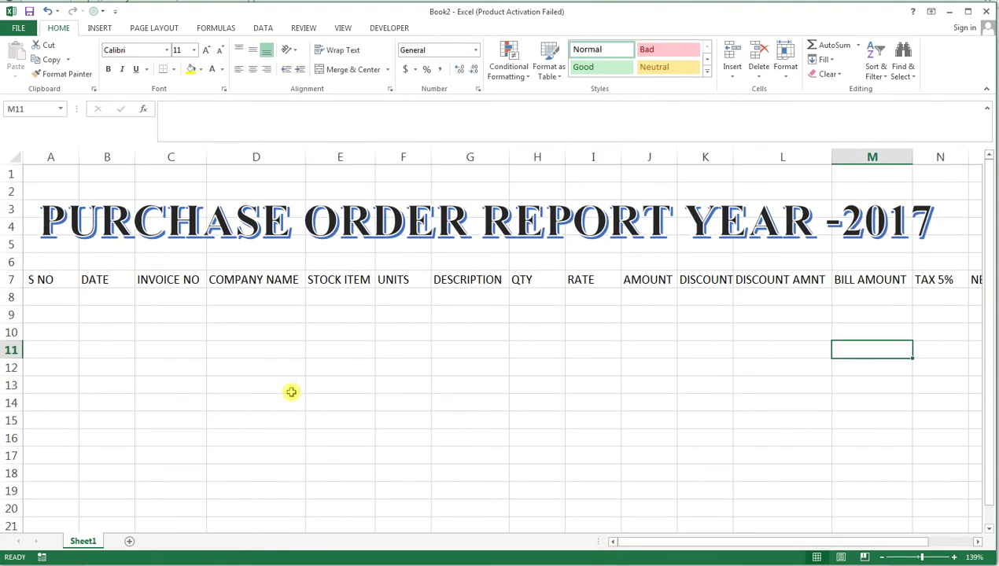
Fill serial numbers 1 through 13 into A8:A20 as a series.
left_click(39, 303)
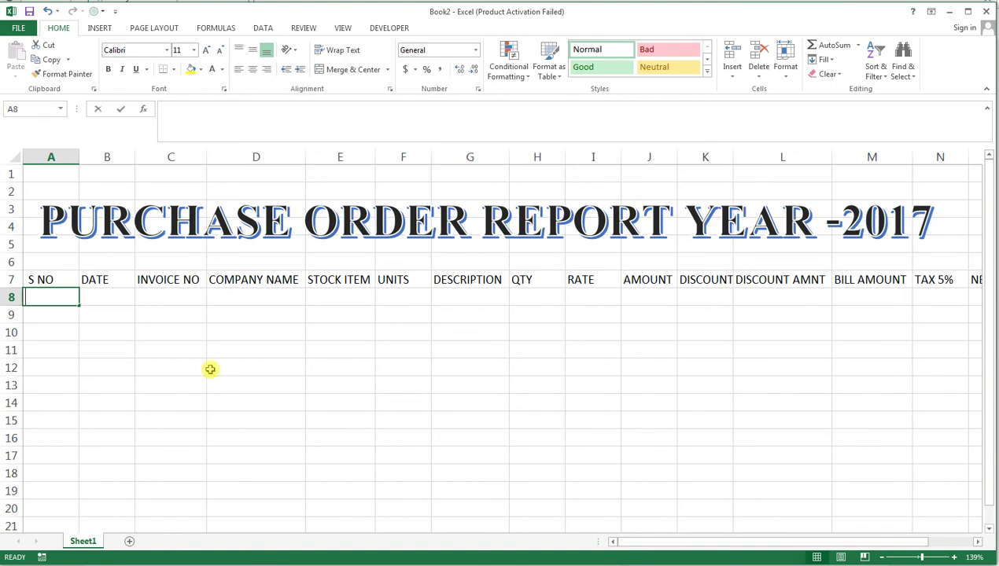
type("1")
key("Return")
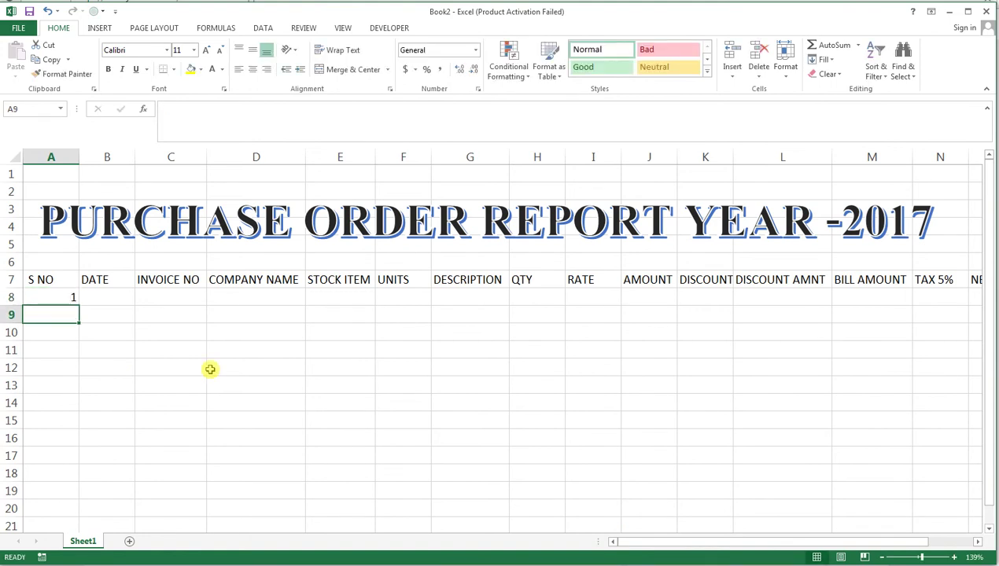
type("2")
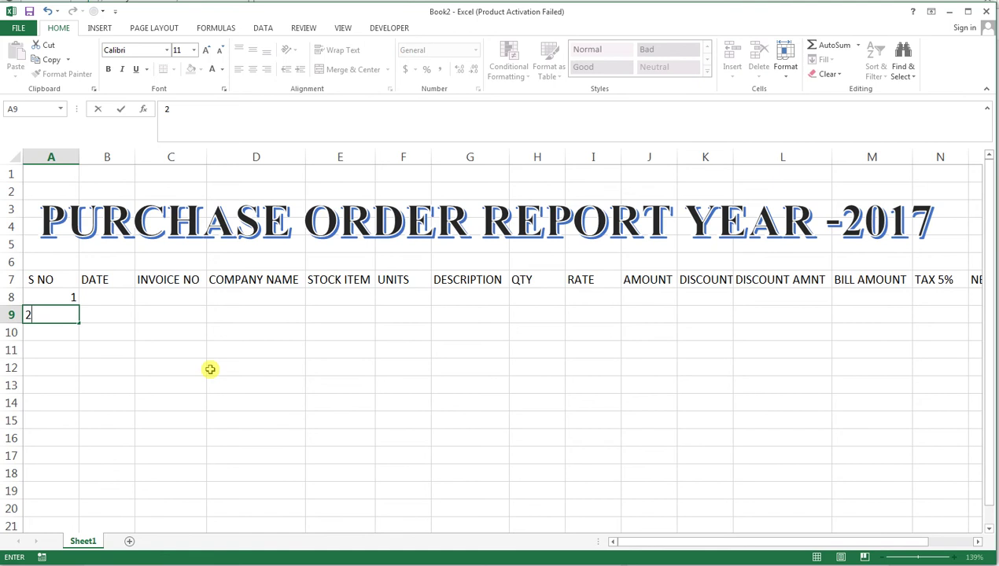
left_click(62, 294)
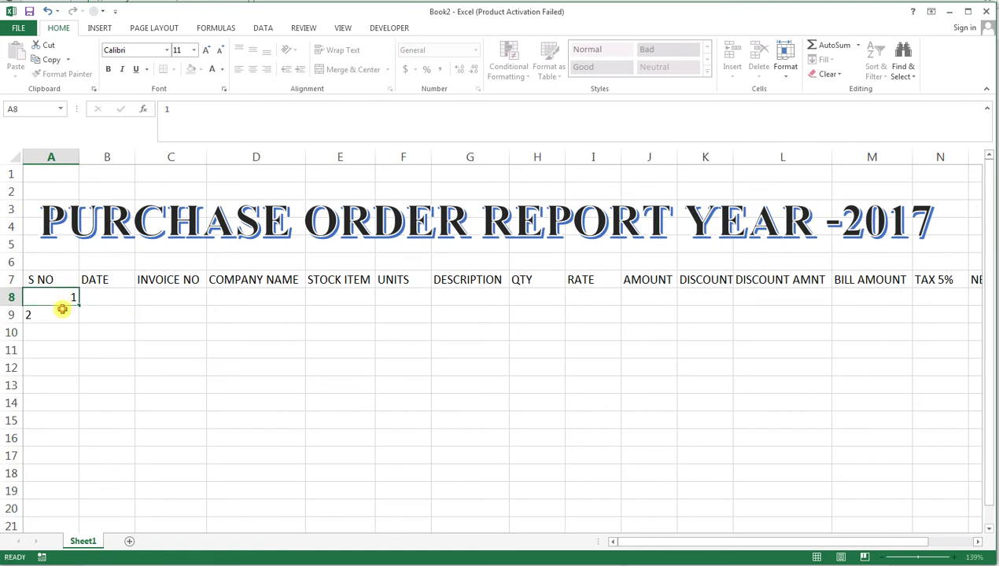
left_click_drag(60, 303, 63, 314)
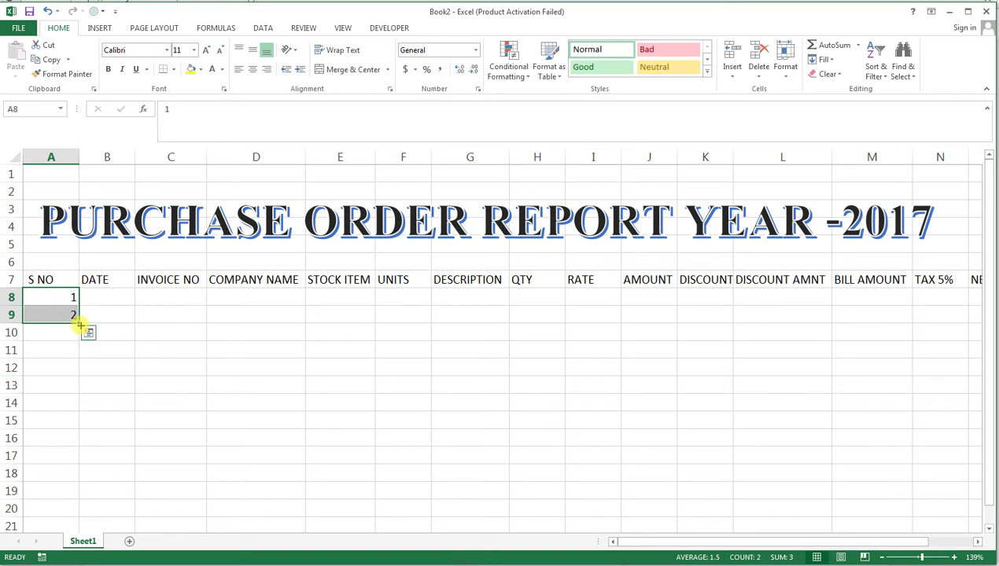
mouse_move(80, 323)
left_mouse_down()
mouse_move(72, 513)
mouse_move(74, 504)
left_mouse_up()
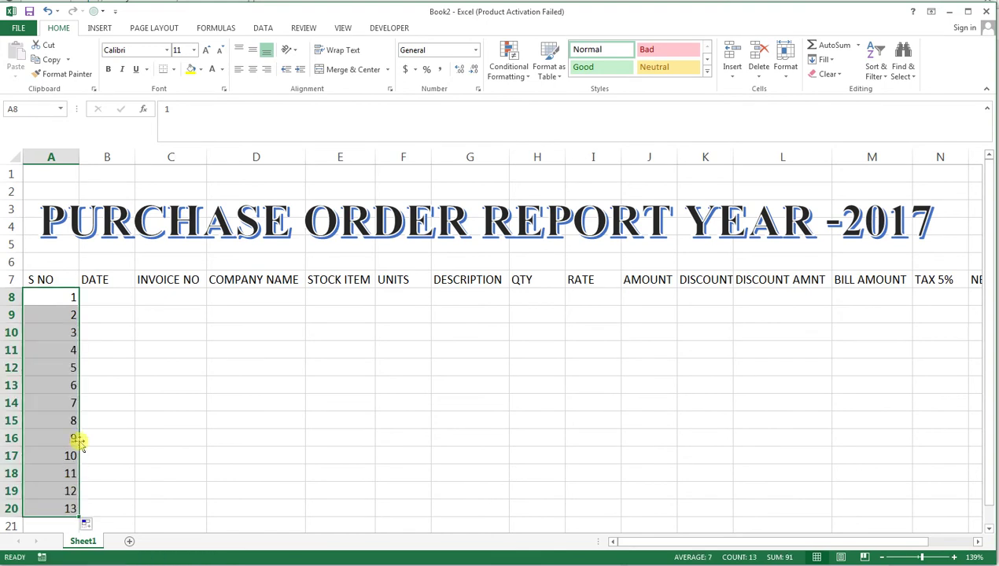
left_click(109, 302)
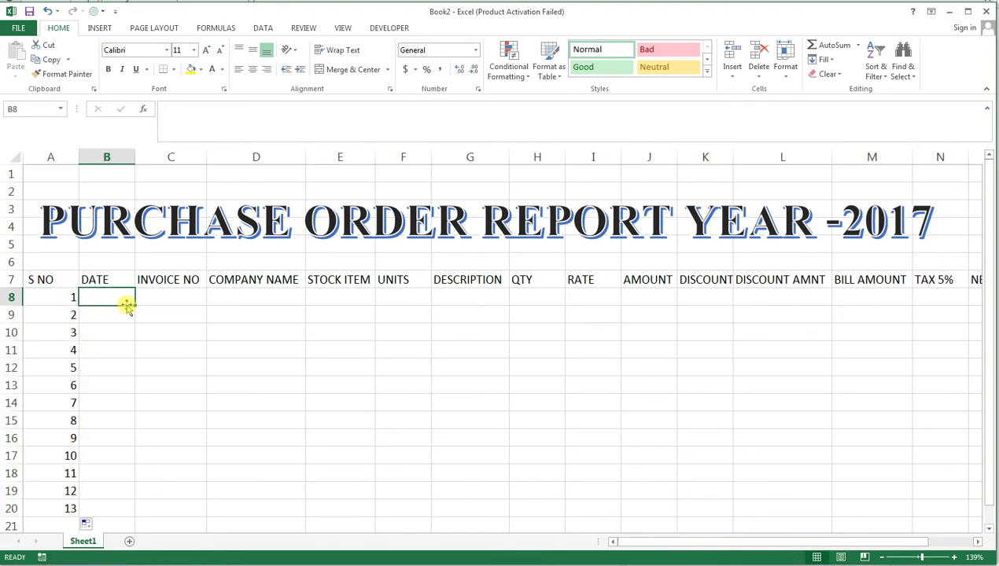
Enter 29-Mar-17 in B8 and fill consecutive dates down to 10-Apr-17 in B20.
type("10-")
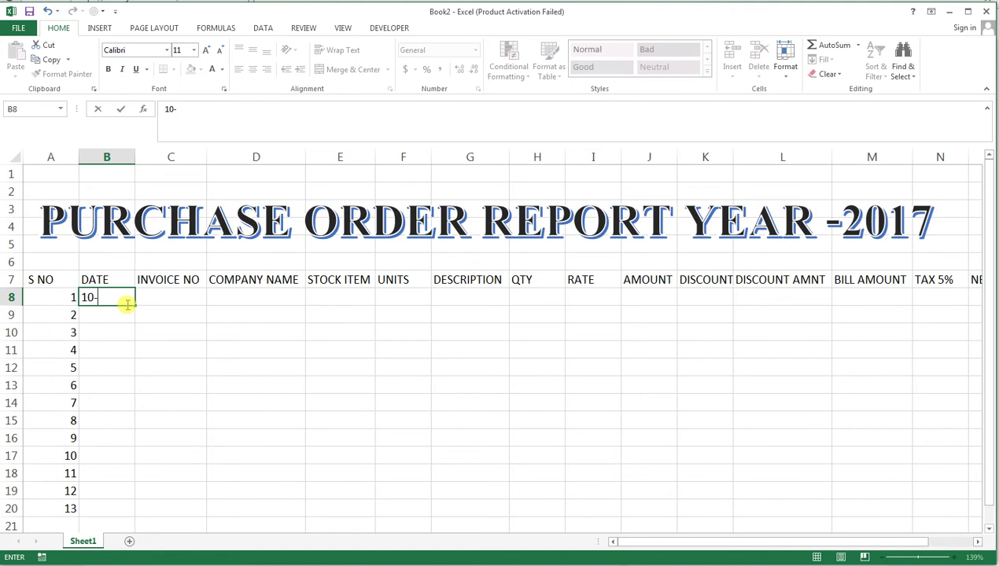
key("BackSpace")
key("BackSpace")
type("9-")
type("MAR")
type("17")
key("Return")
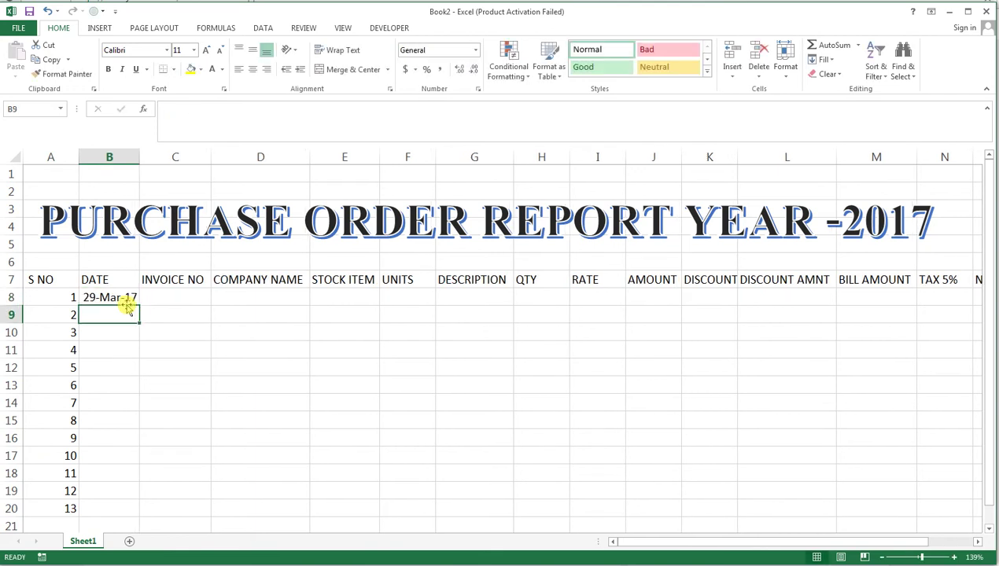
left_click(126, 299)
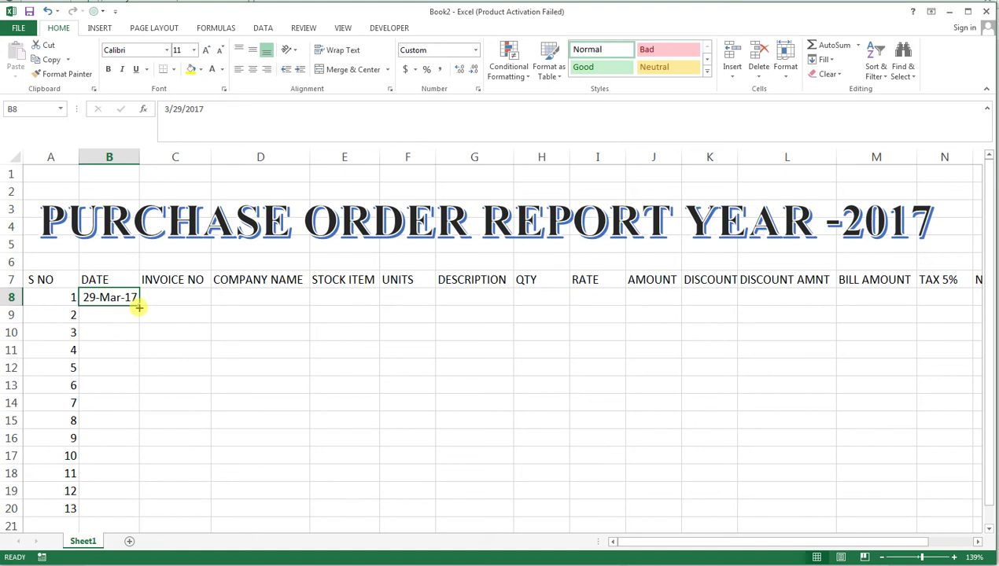
left_click_drag(139, 307, 138, 513)
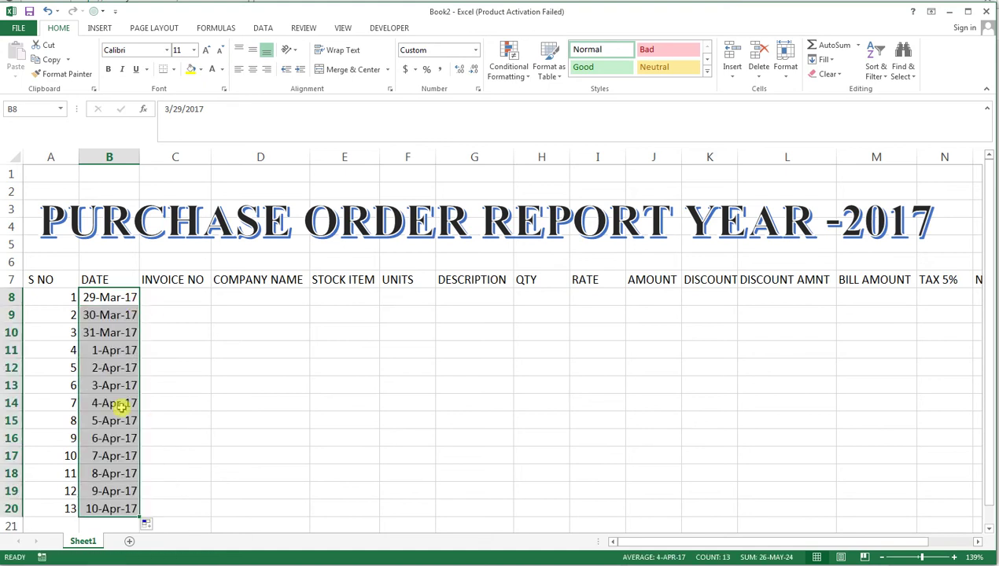
Enter MN/SN001 in C8 and fill invoice numbers through MN/SN013 in C20.
left_click(180, 304)
type("M")
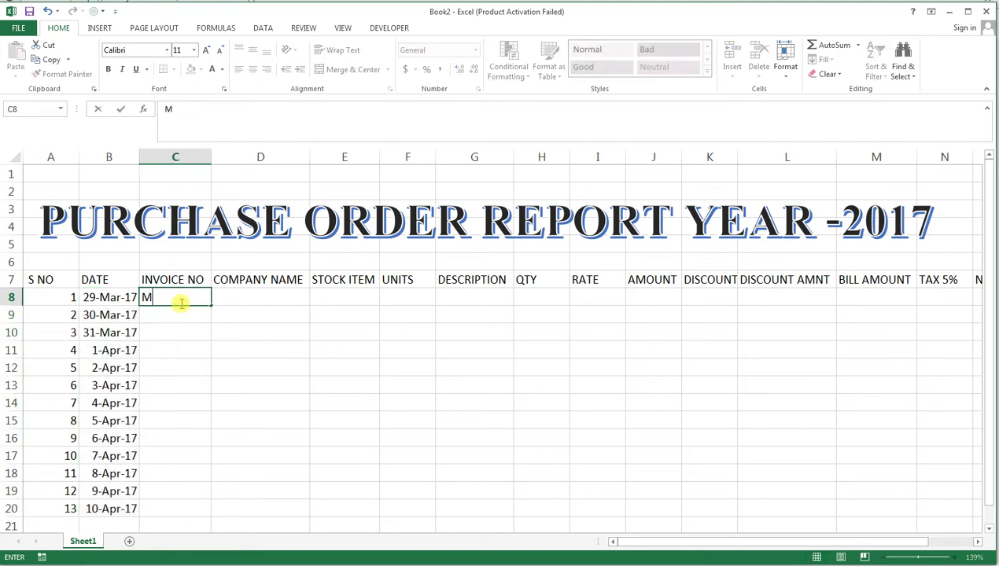
type("N")
type("/")
type("S")
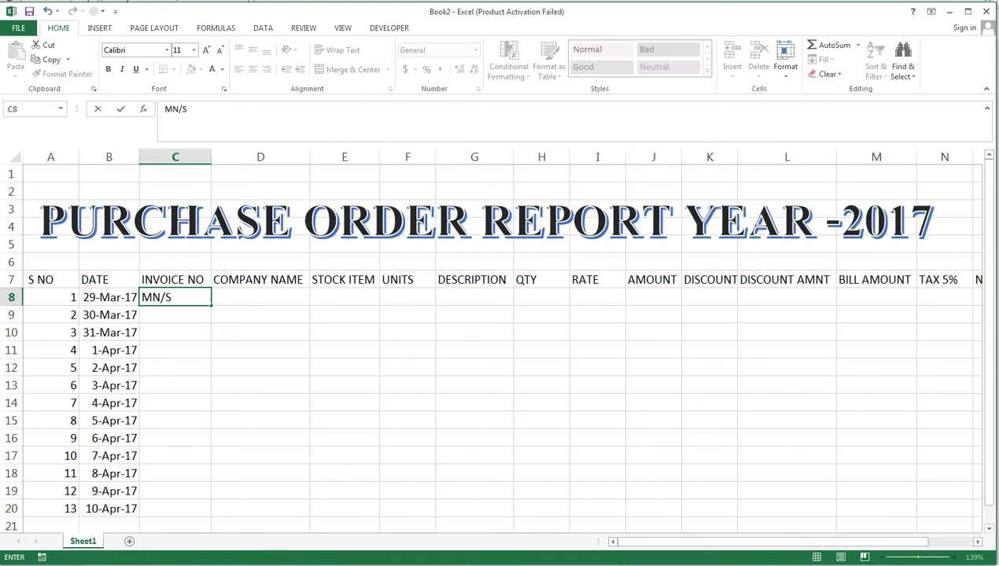
type("N")
type("001")
left_click(184, 376)
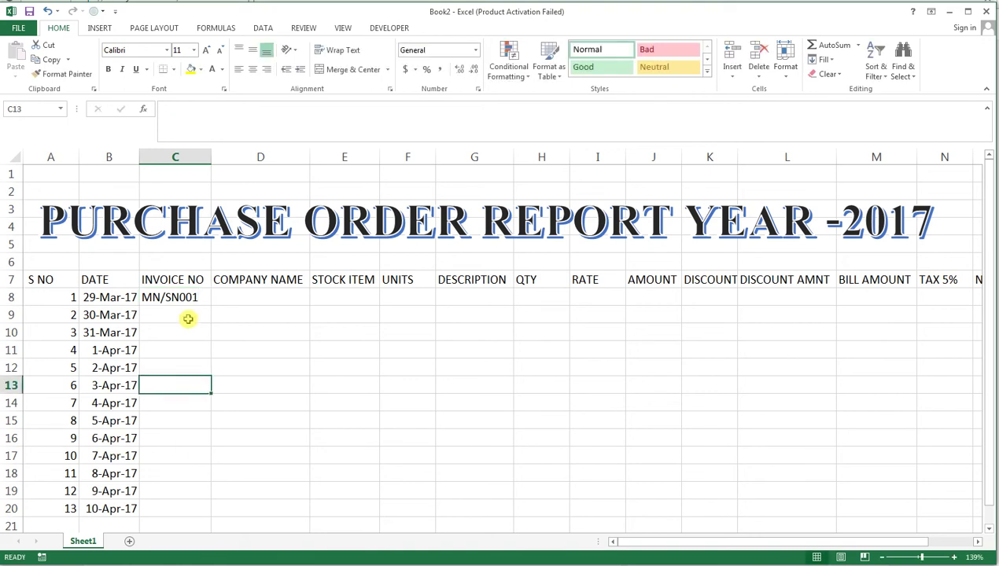
left_click(189, 310)
left_click(192, 297)
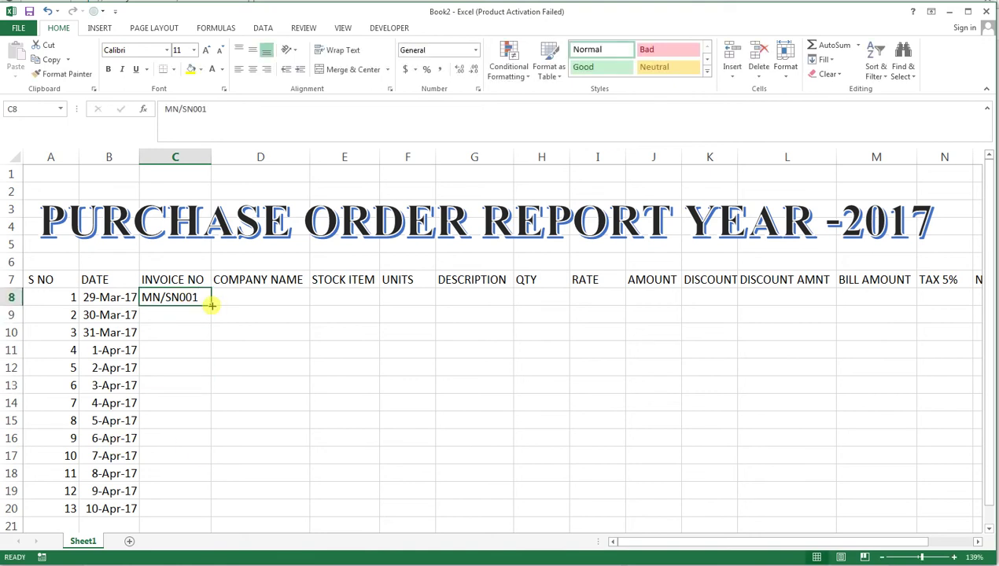
left_click_drag(211, 305, 207, 513)
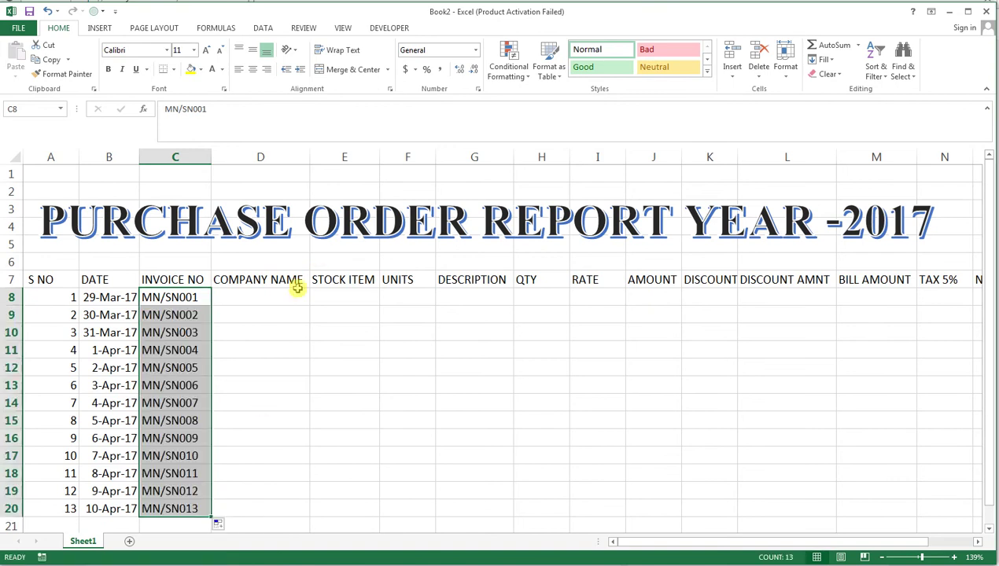
Fill company names, stock items, PCS units and descriptions in D8:G20, undoing an accidental title move.
left_click(260, 292)
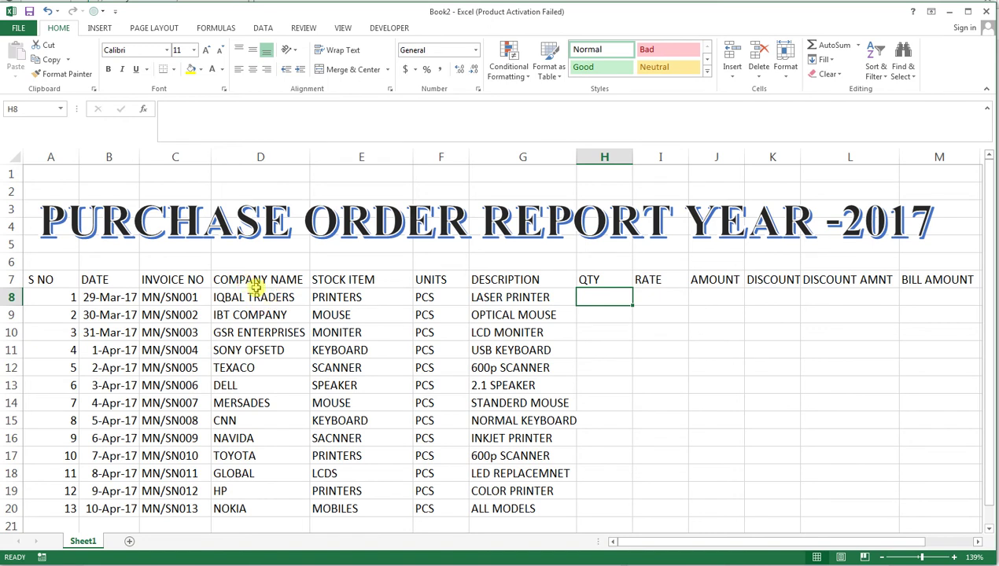
left_click_drag(257, 286, 265, 508)
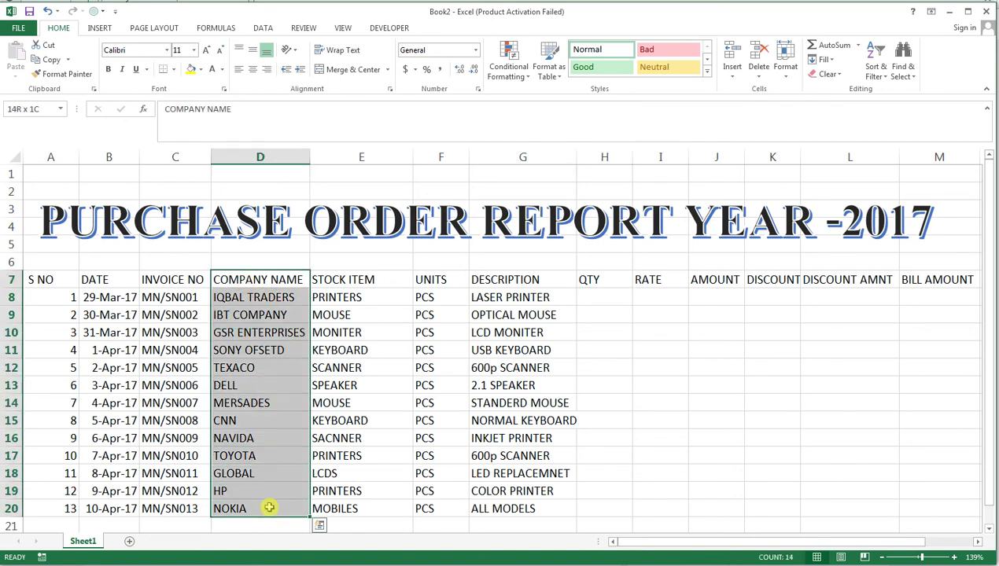
left_click_drag(350, 271, 350, 406)
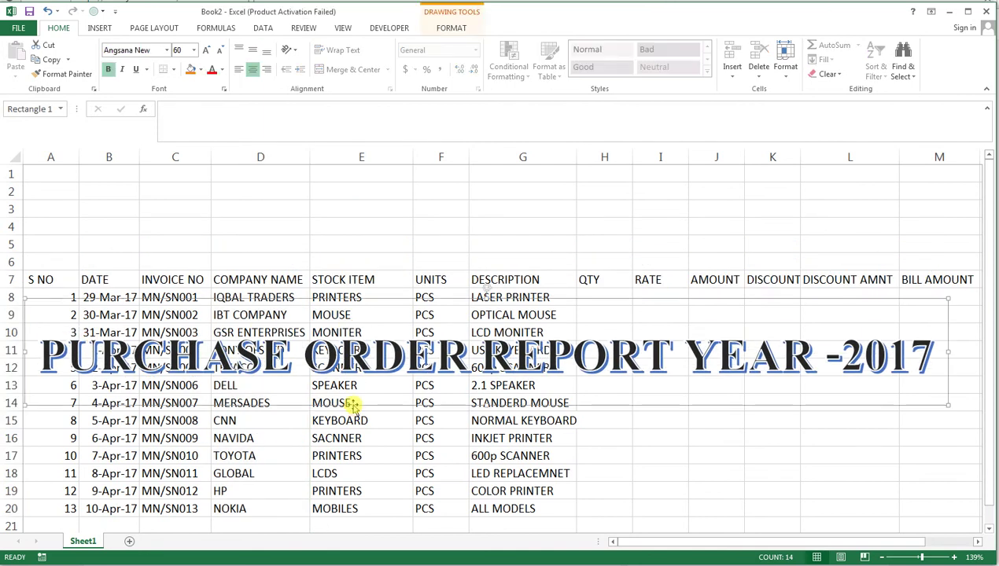
key("ctrl+z")
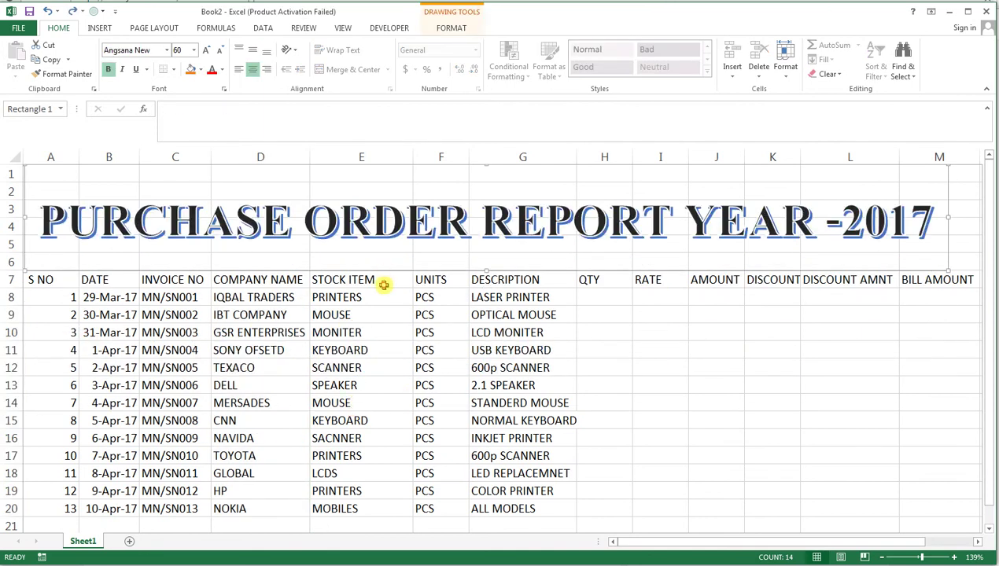
left_click_drag(383, 280, 404, 461)
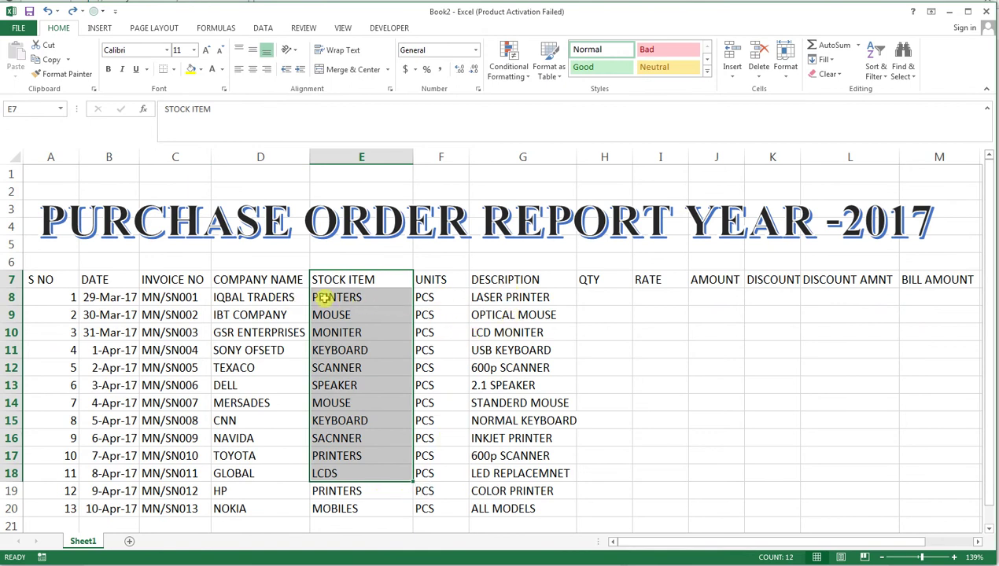
mouse_move(480, 284)
left_mouse_down()
mouse_move(497, 313)
mouse_move(504, 508)
left_mouse_up()
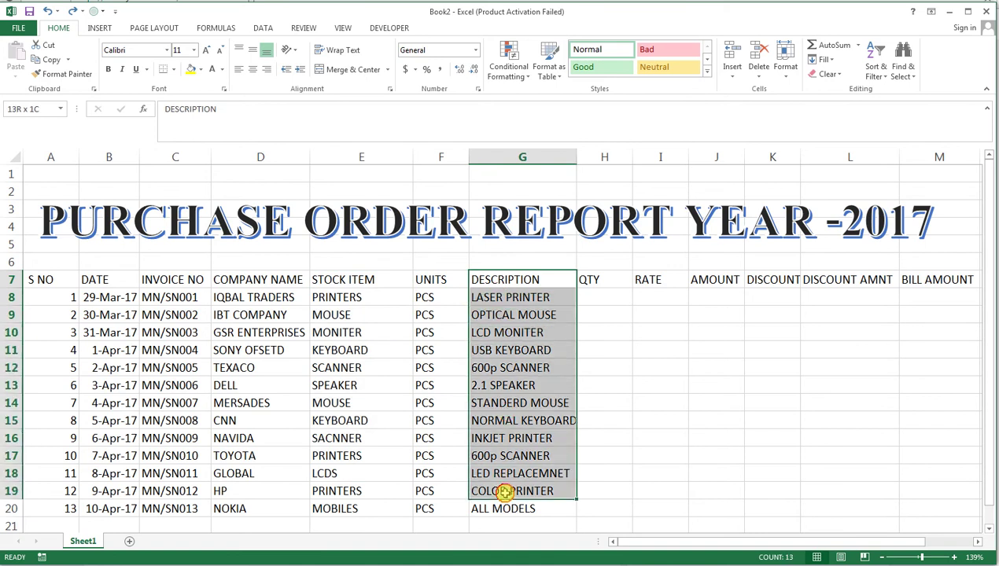
left_click(613, 302)
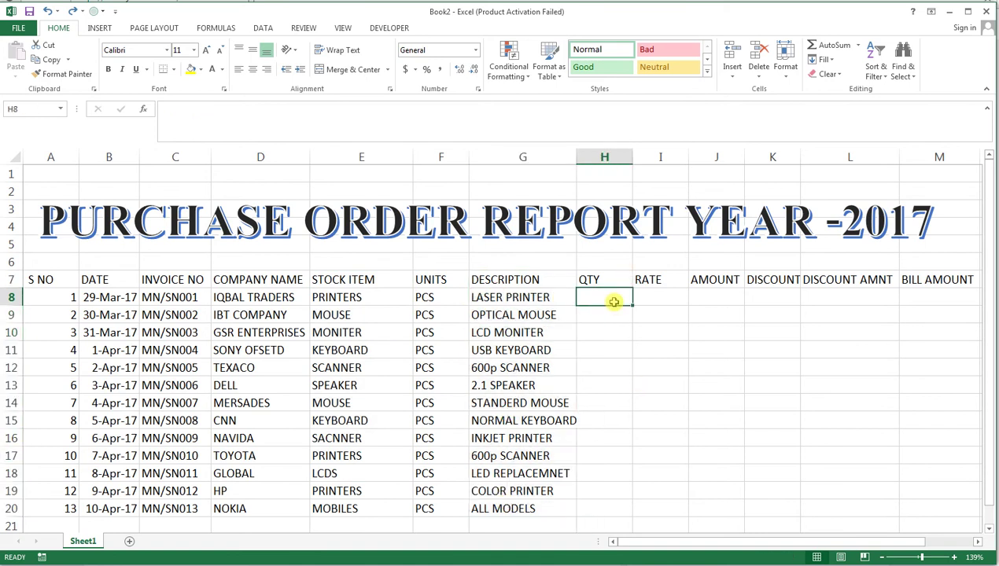
Enter quantities 10, 12, 15, 30, 20, 15 and 25 in H8:H14.
type("10")
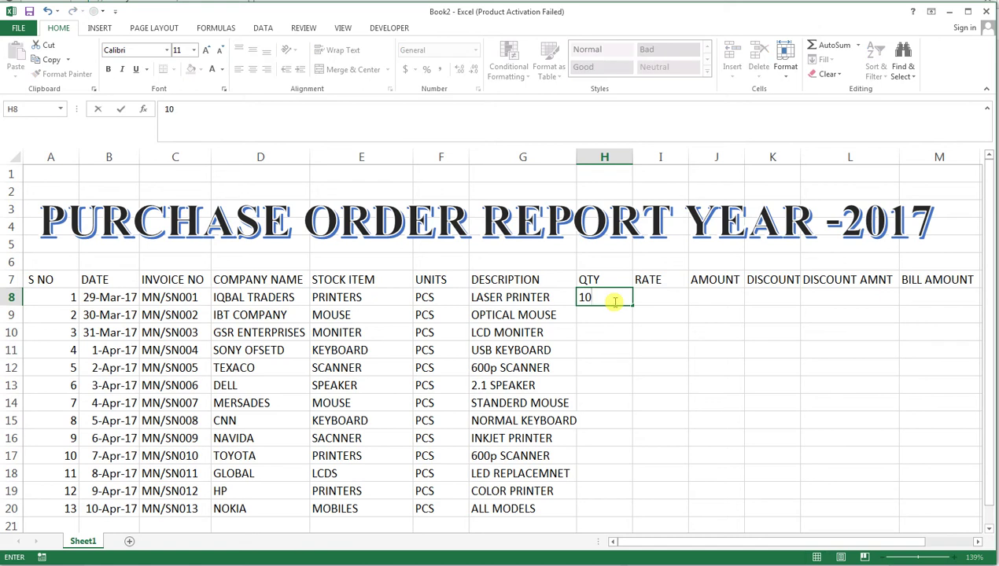
key("Return")
type("12")
key("Return")
type("15")
key("Return")
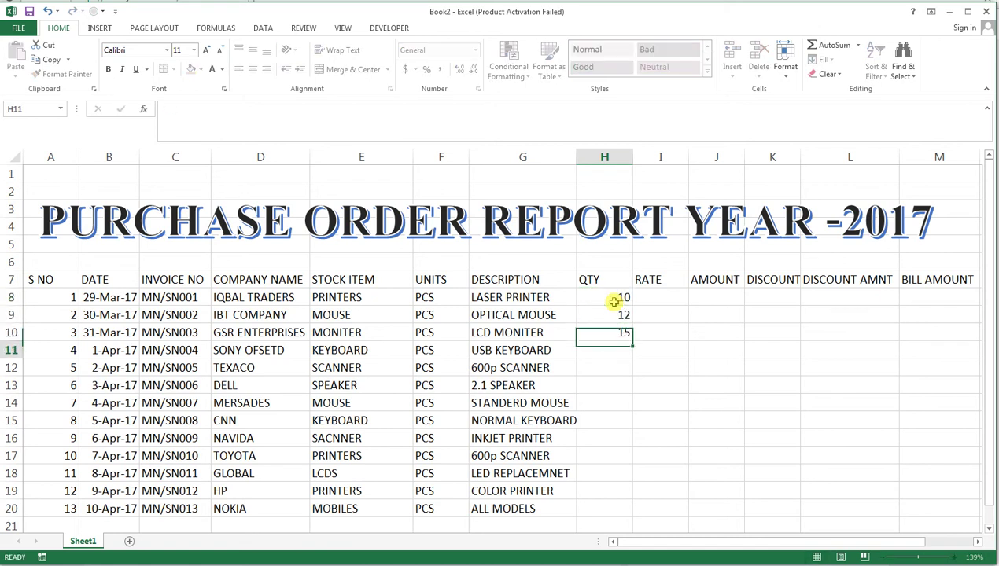
type("30")
key("Return")
type("20")
key("Return")
type("15")
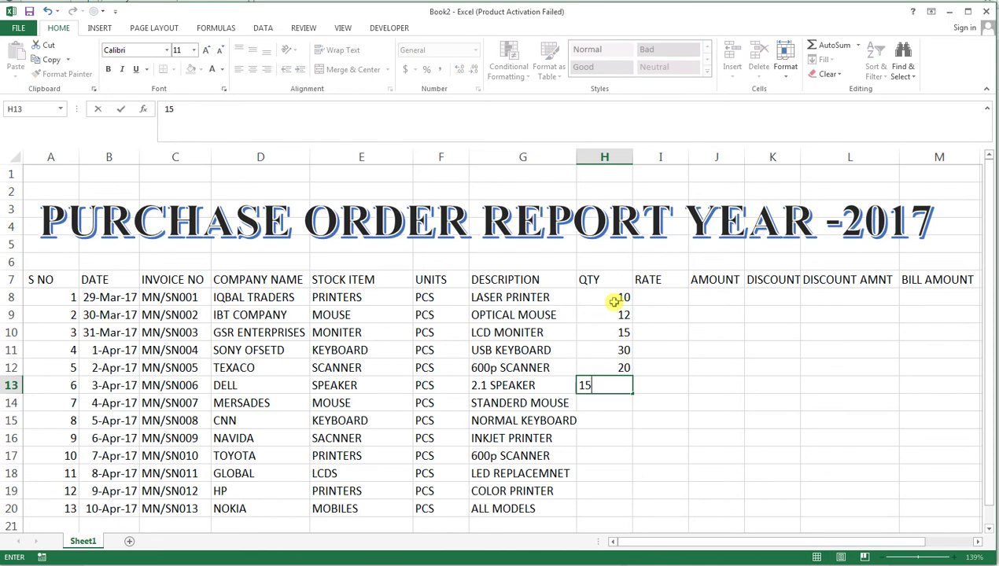
key("Return")
type("25")
key("Return")
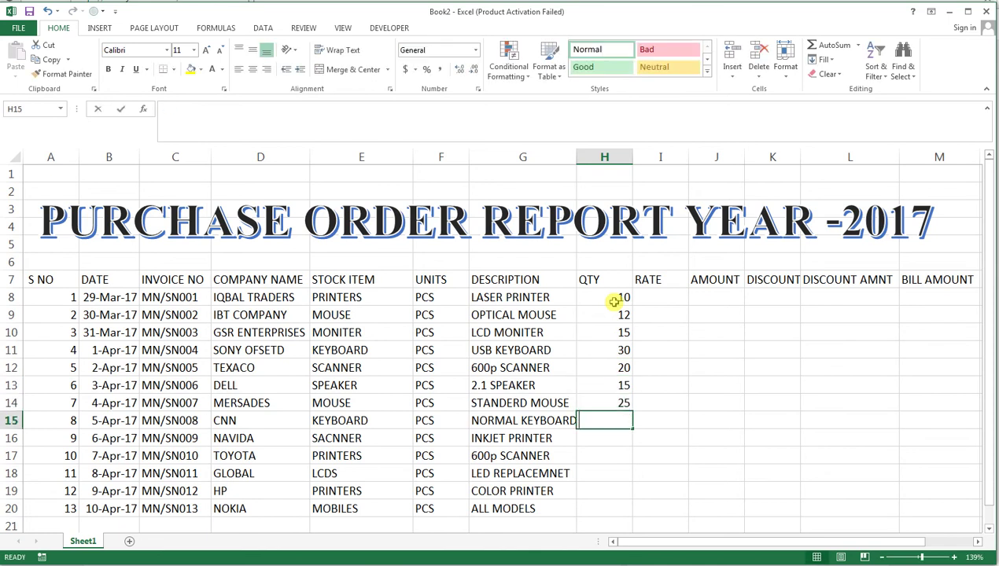
Enter the remaining quantities 14, 12, 10, 20, 14 and 12 in H15:H20.
type("14")
key("Return")
type("12")
key("Return")
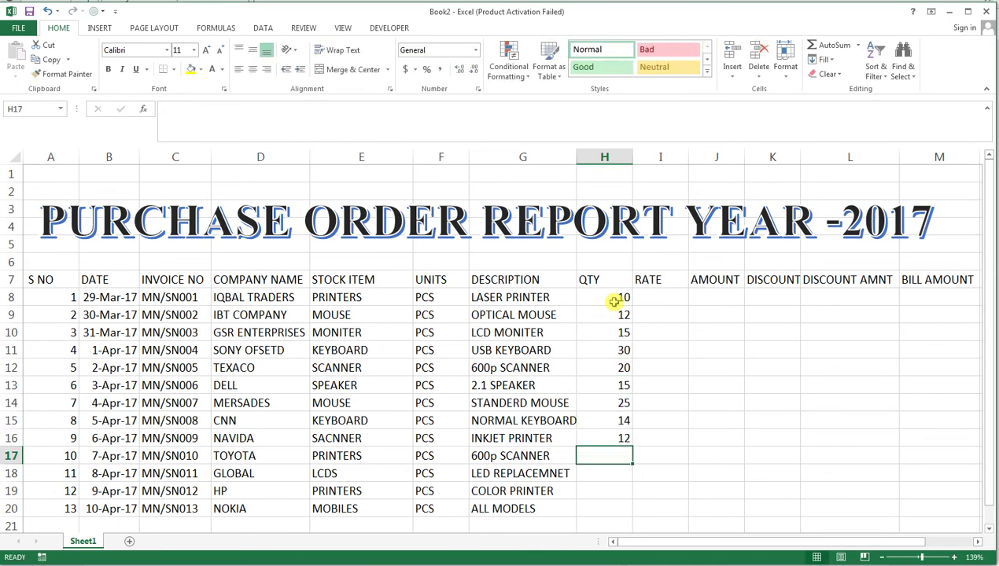
type("10")
key("Return")
type("20")
key("Tab")
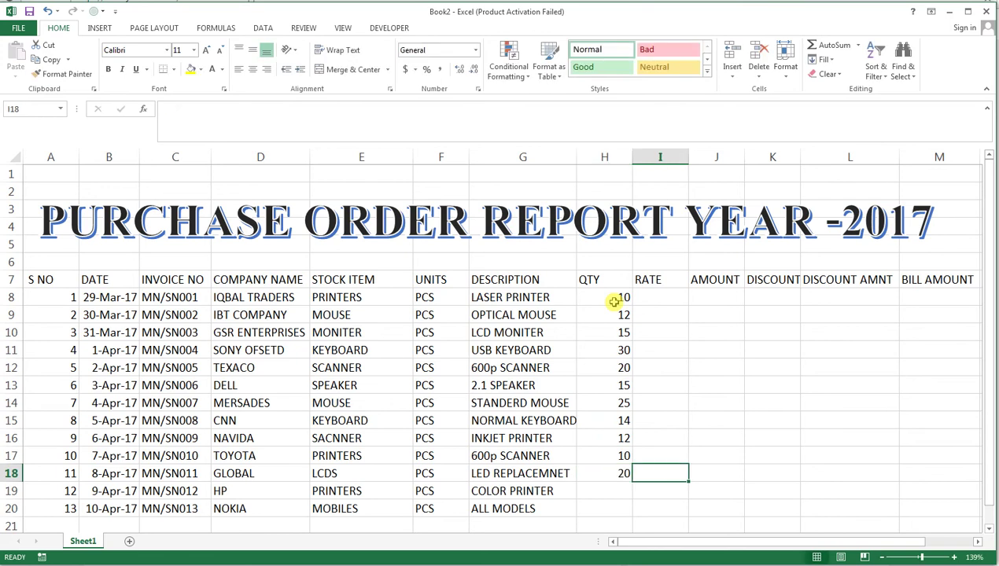
key("Return")
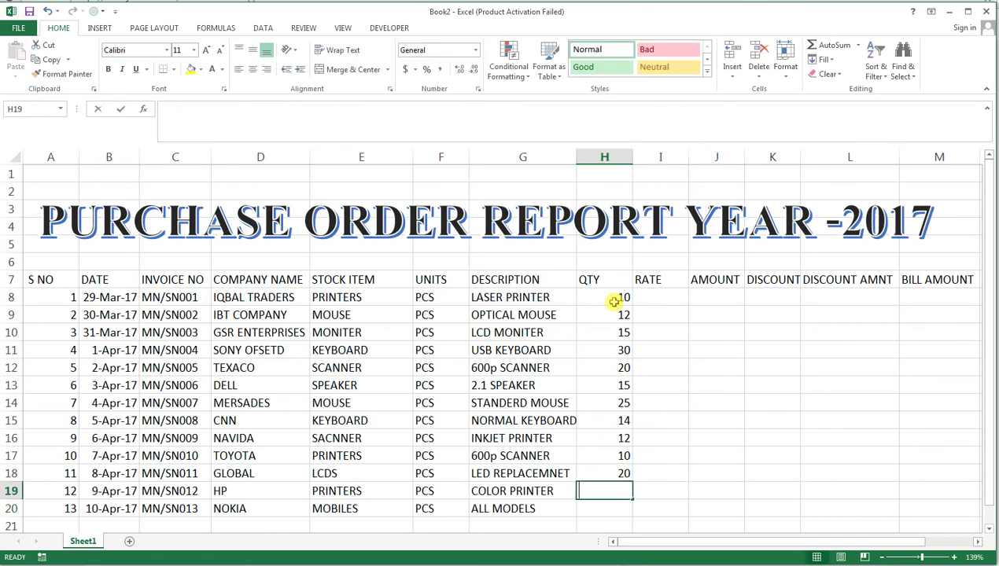
type("14")
key("Return")
type("1")
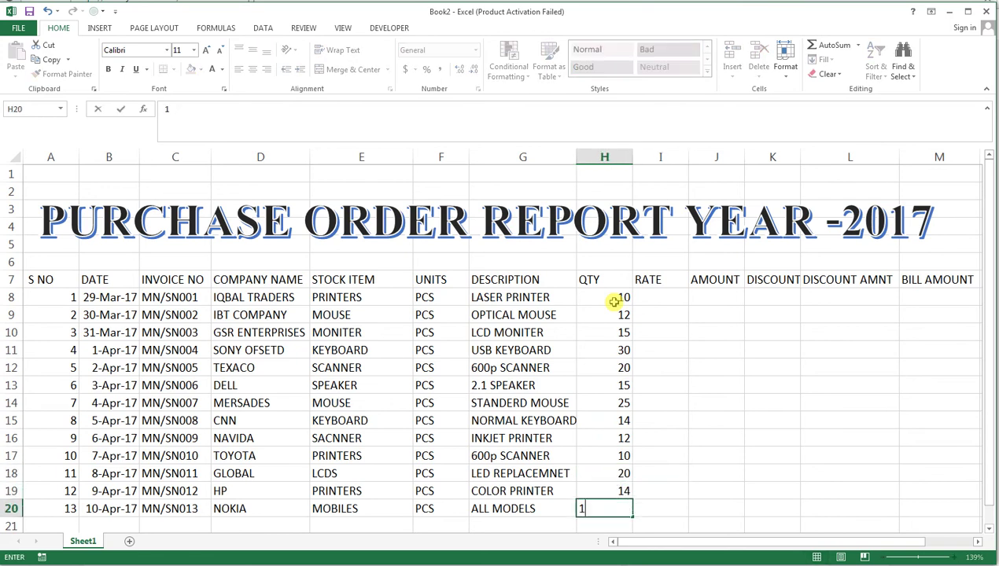
type("2")
key("Tab")
left_click(671, 302)
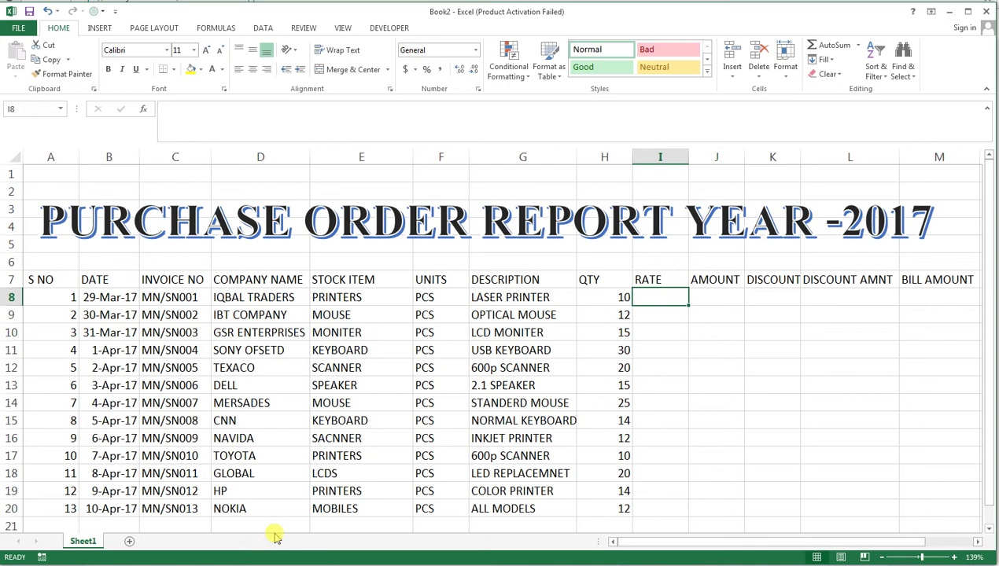
Enter rates 500, 600, 3500, 4500, 700, 800 and 900 in I8:I14.
type("500")
key("Return")
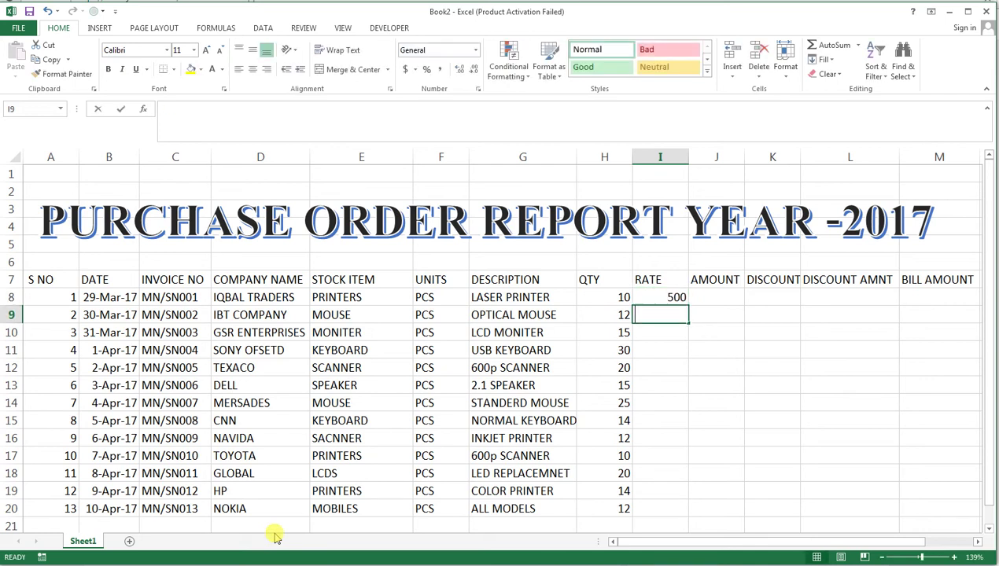
type("600")
key("Return")
type("3500")
key("Return")
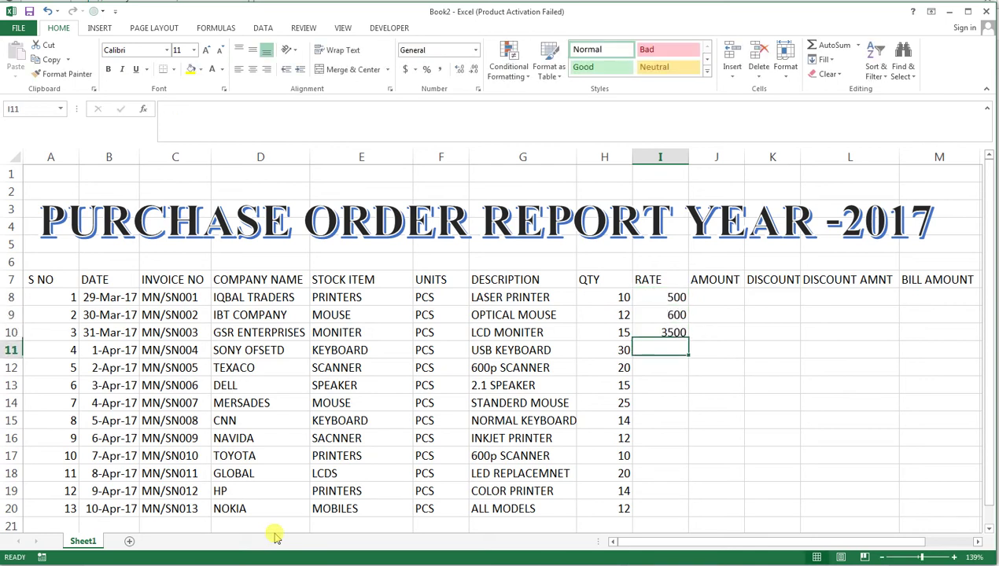
type("4500")
key("Return")
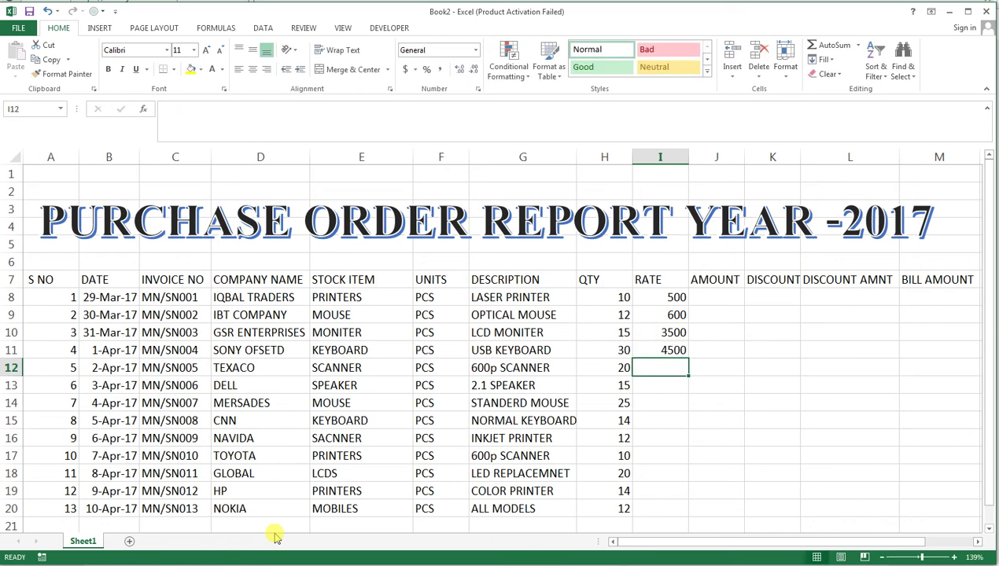
type("700")
key("Return")
type("800")
key("Return")
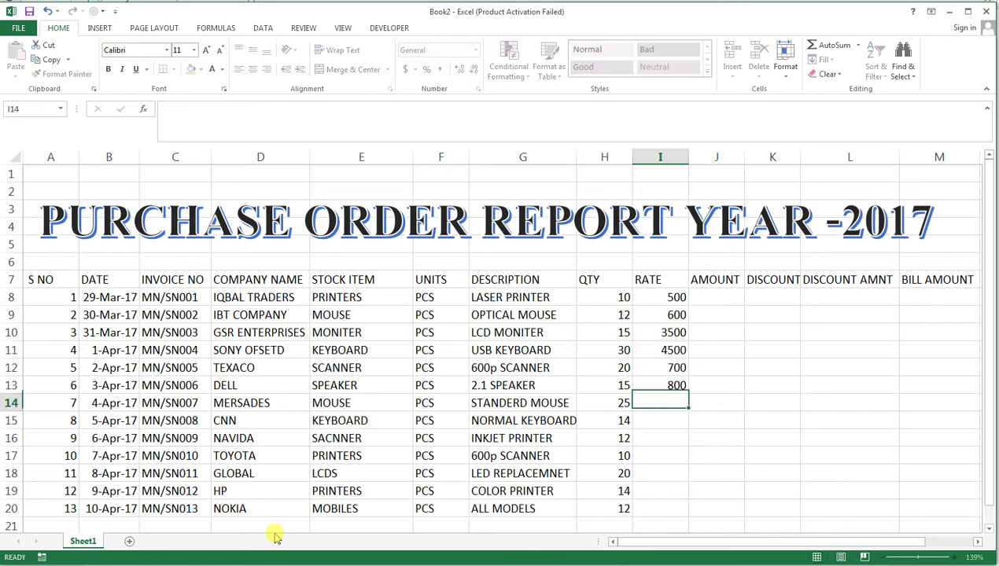
type("900")
key("Return")
Enter the remaining rates 1500, 2500, 300, 600, 4500 and 40000 in I15:I20.
type("150")
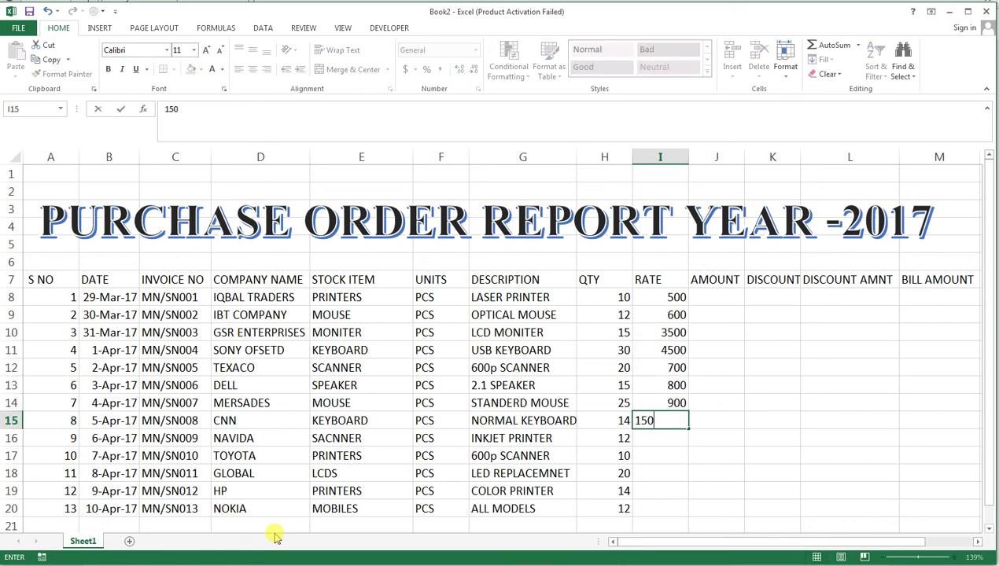
type("0")
key("Return")
type("2500")
key("Return")
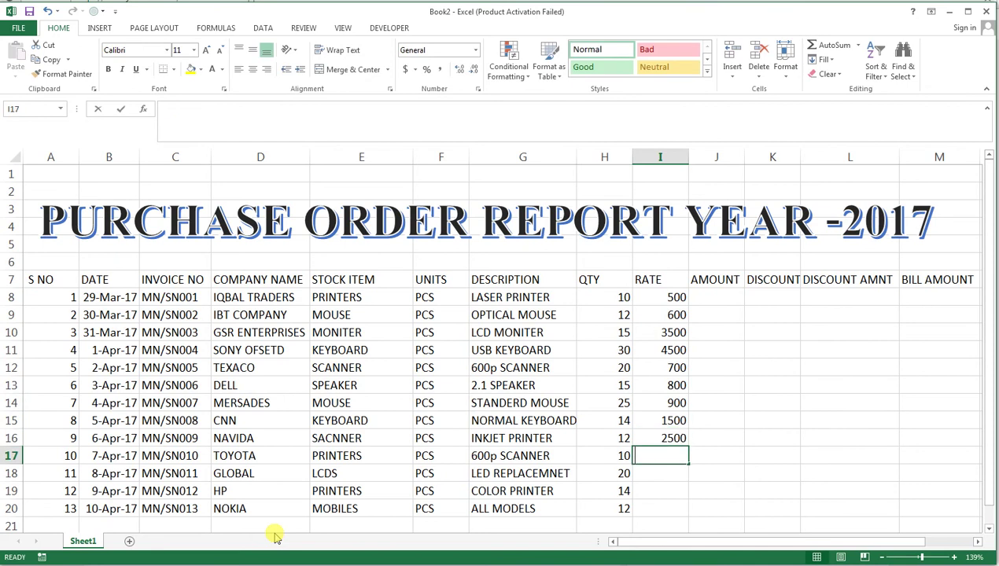
type("300")
key("Return")
type("600")
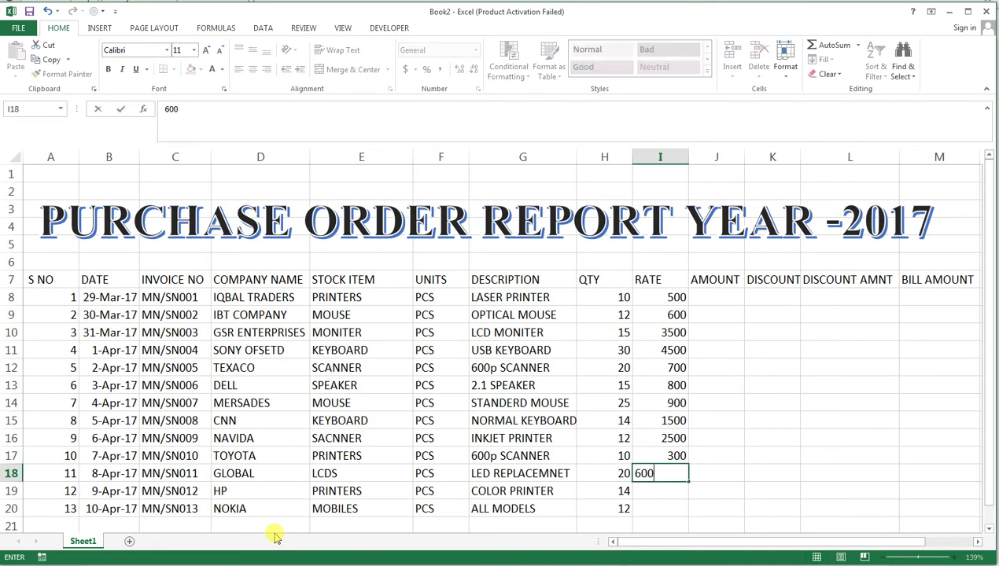
key("Return")
type("4500")
key("Return")
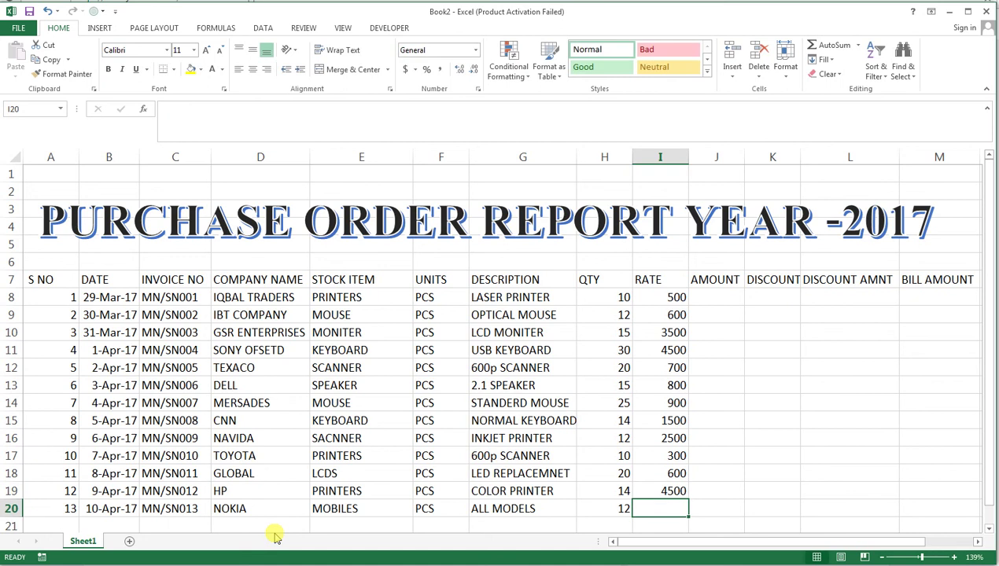
type("400")
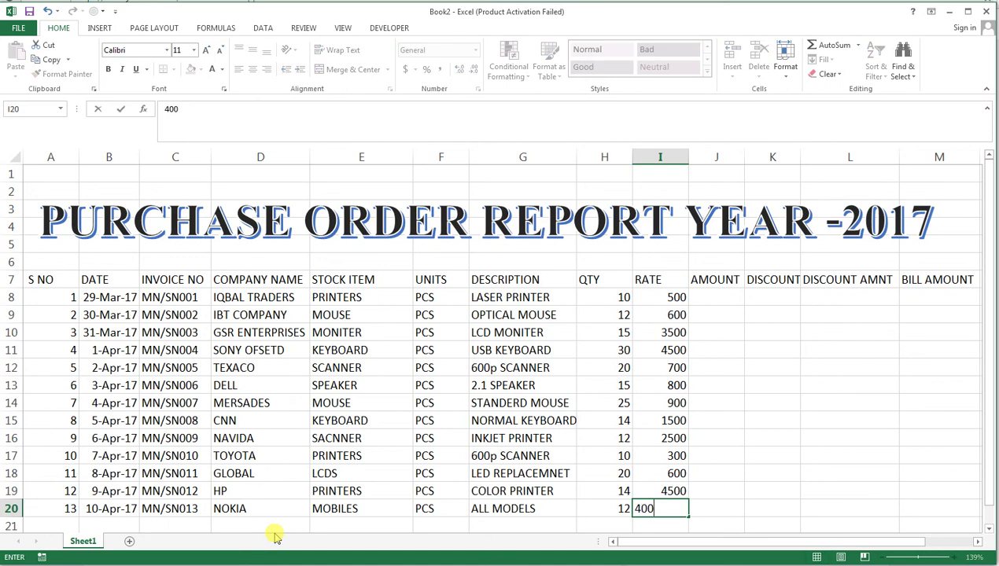
type("0")
type("0")
Enter =I8*H8 in J8 and fill the amount formula down to J20.
left_click(713, 299)
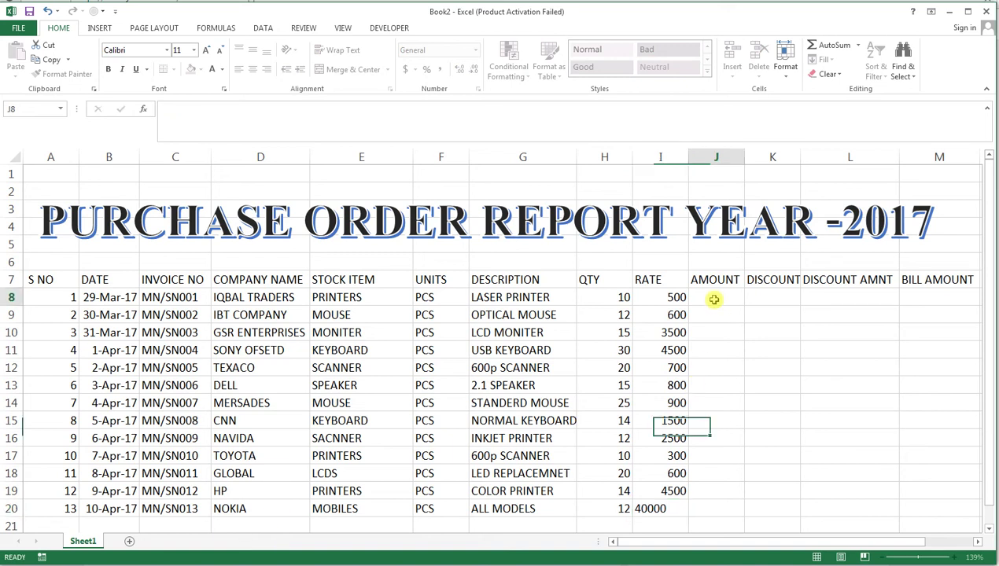
type("=")
key("Left")
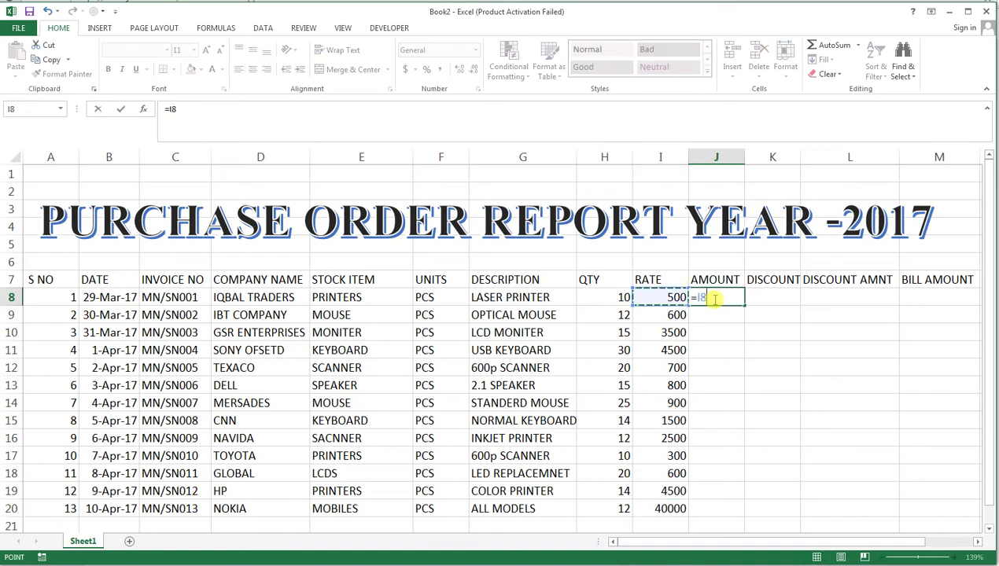
type("*")
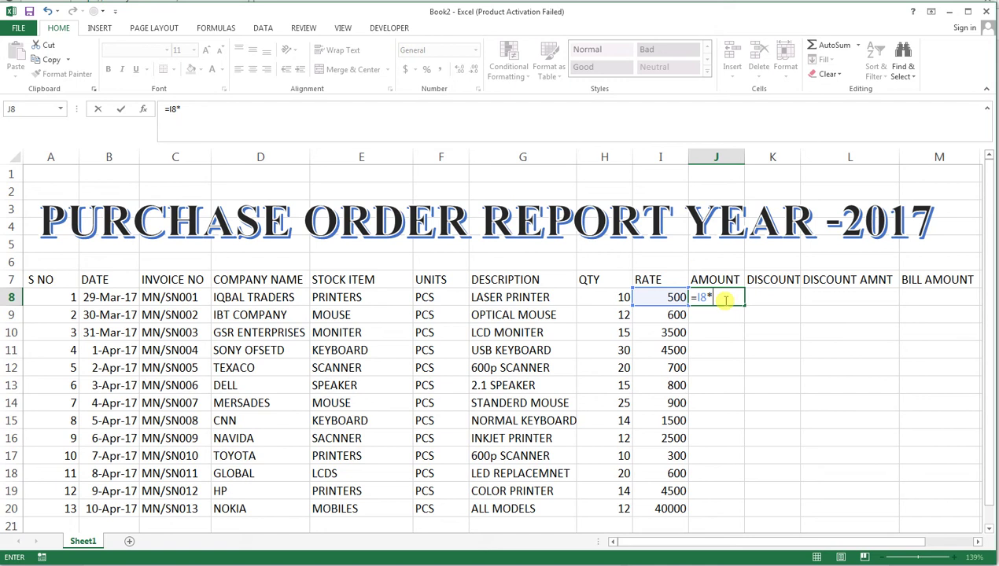
left_click(606, 302)
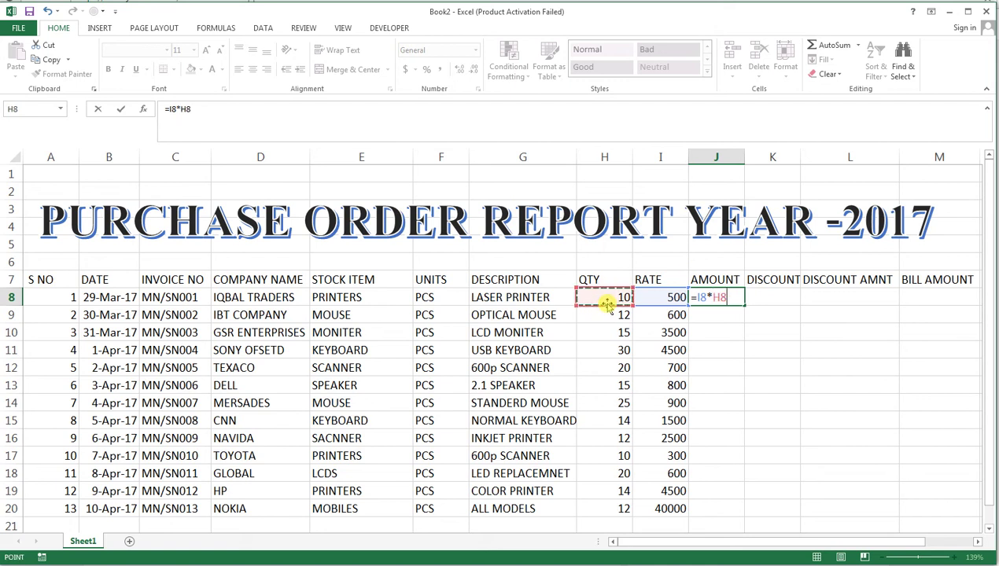
key("Return")
left_click(735, 303)
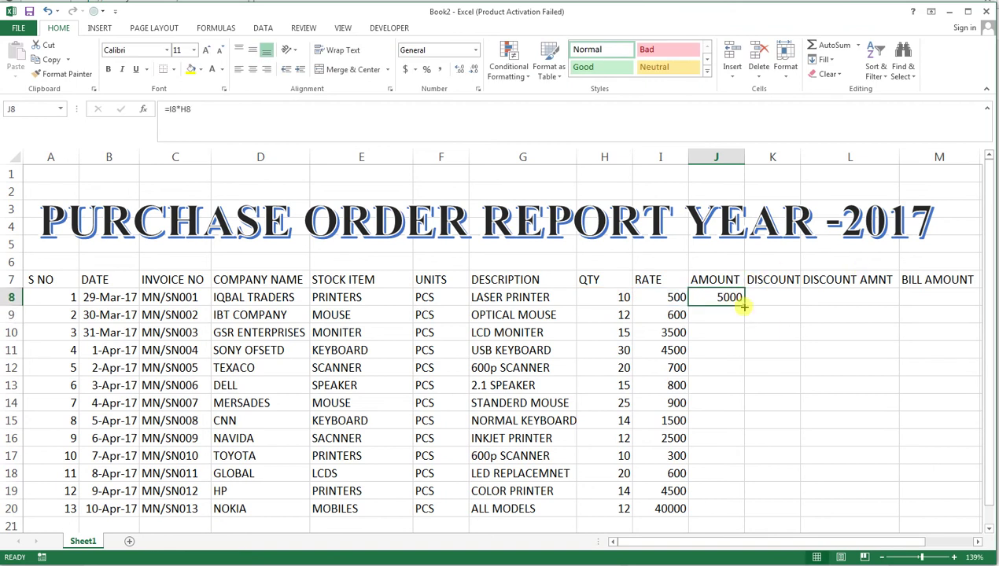
left_click_drag(743, 307, 741, 515)
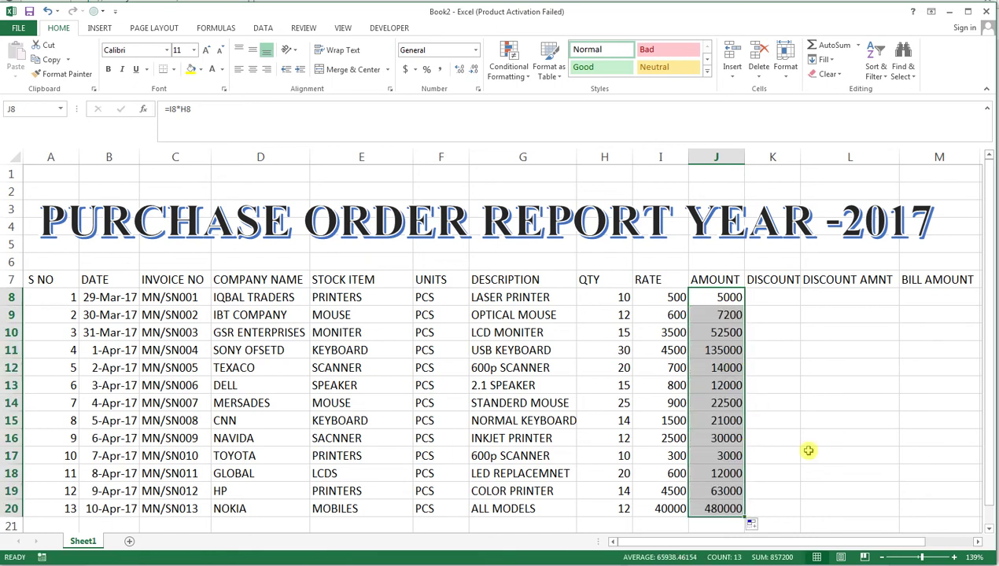
left_click(774, 302)
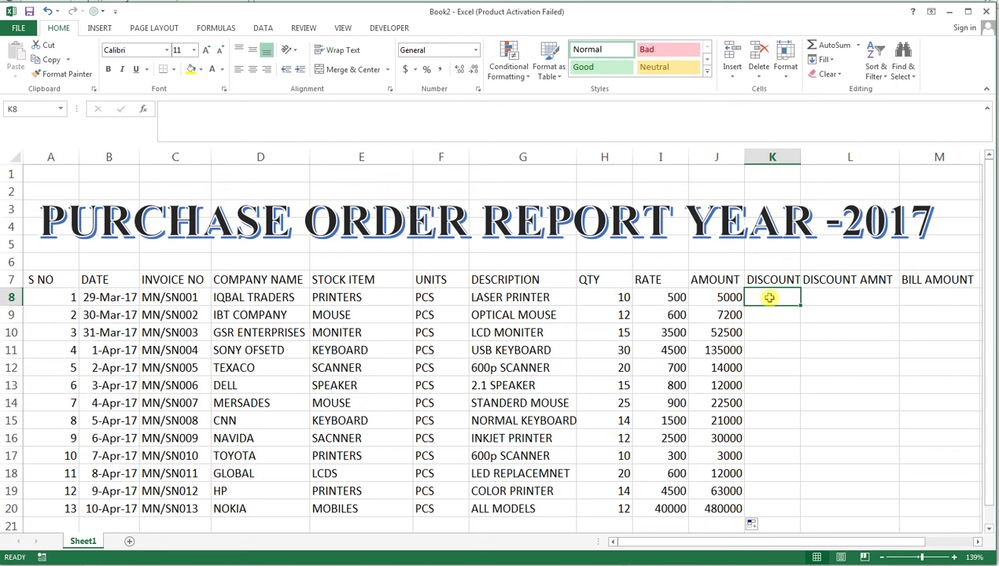
Enter discount percentages in column K, starting with 2% in K8 and 4% in K9.
type("2")
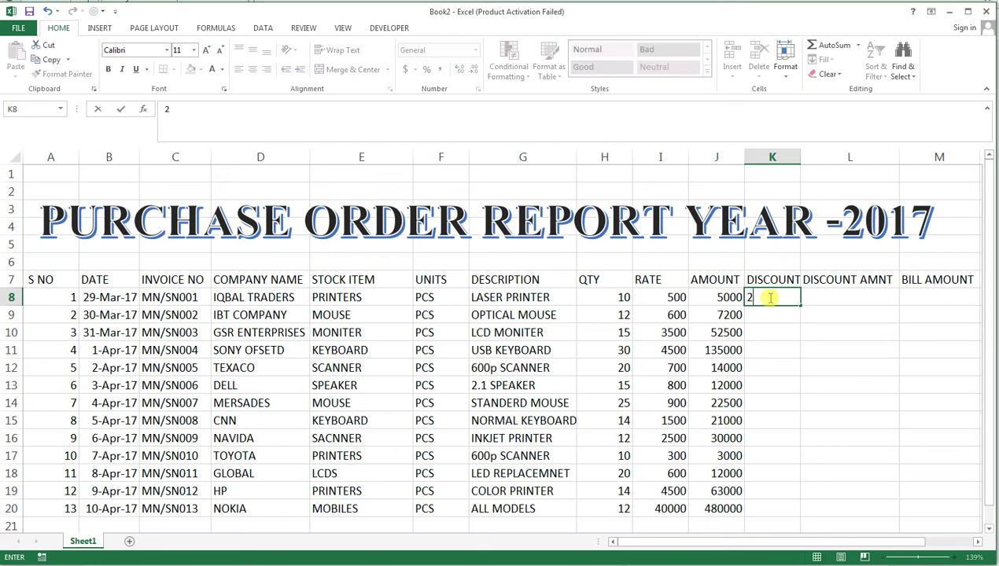
type("%")
key("Return")
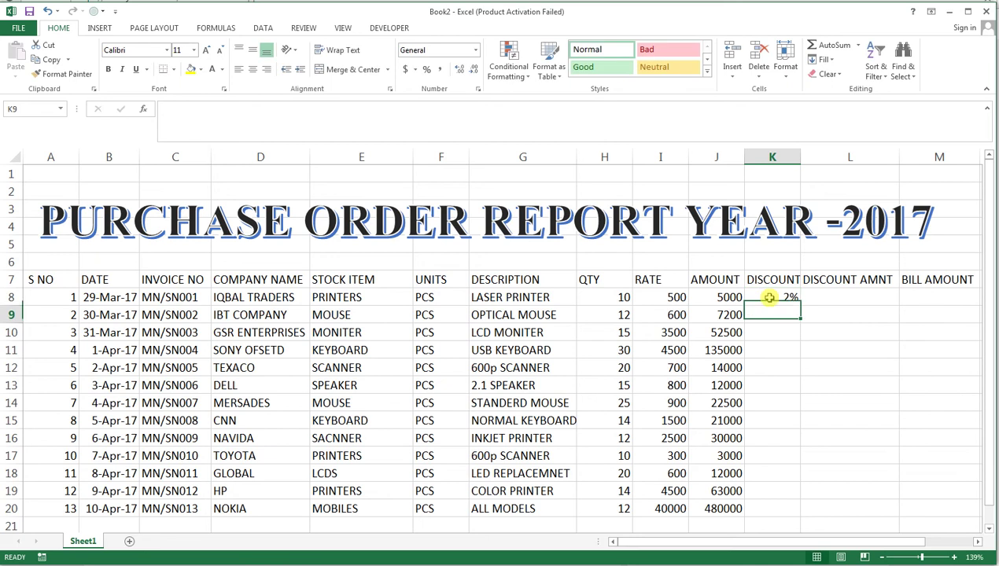
type("4%")
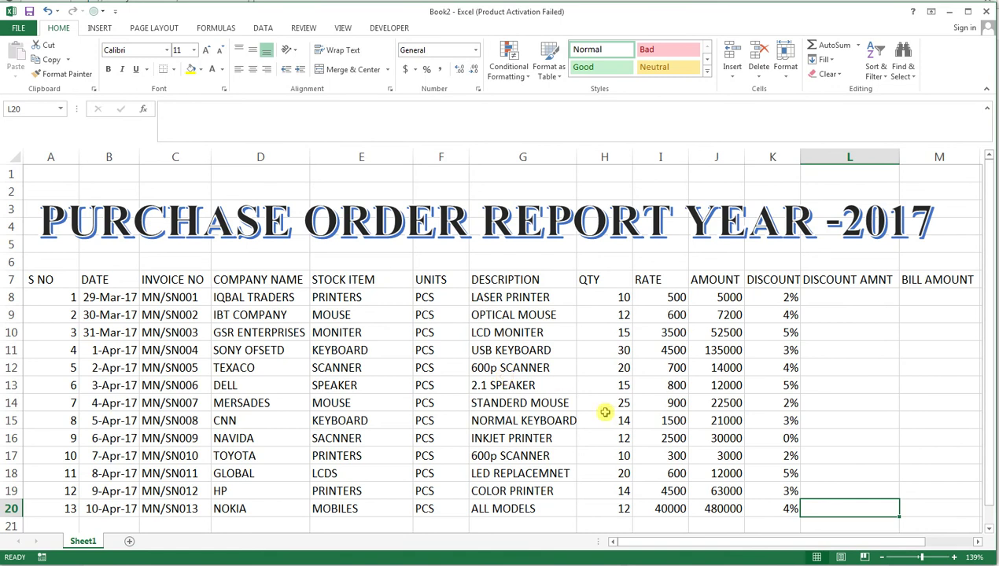
left_click(815, 295)
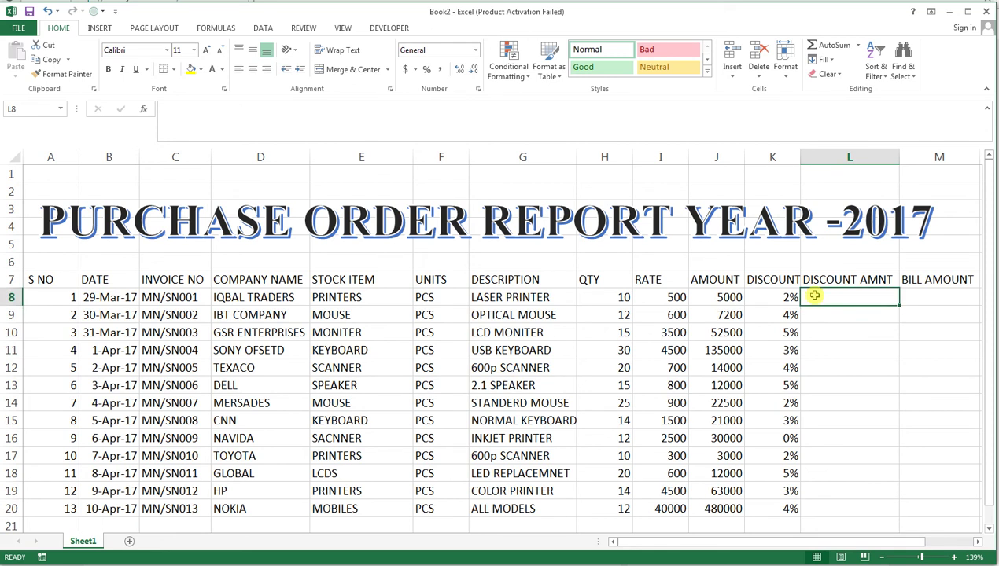
Enter =J8*K8 in L8 and fill the discount amount formula down to L20.
type("=")
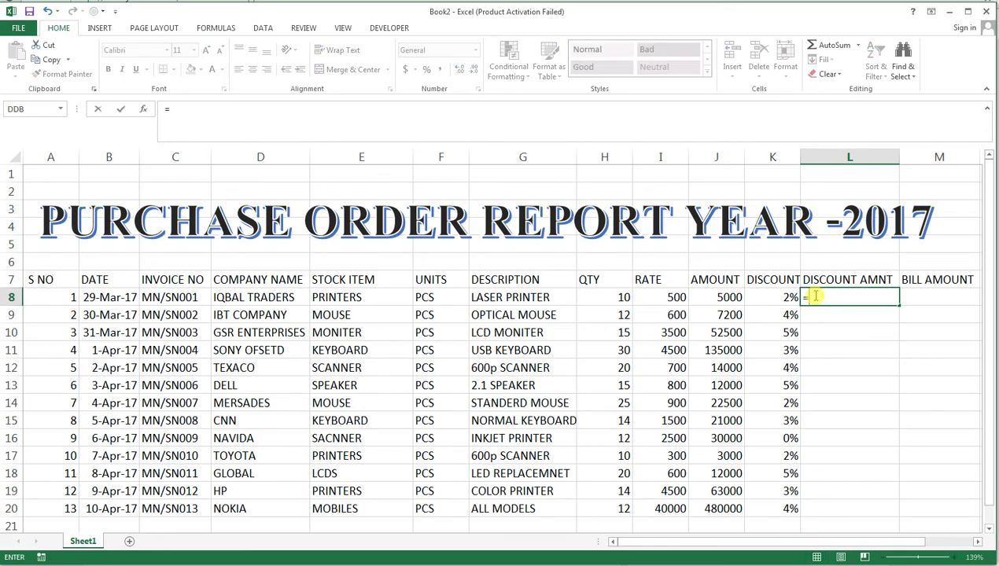
key("Left")
key("Left")
type("*")
key("Left")
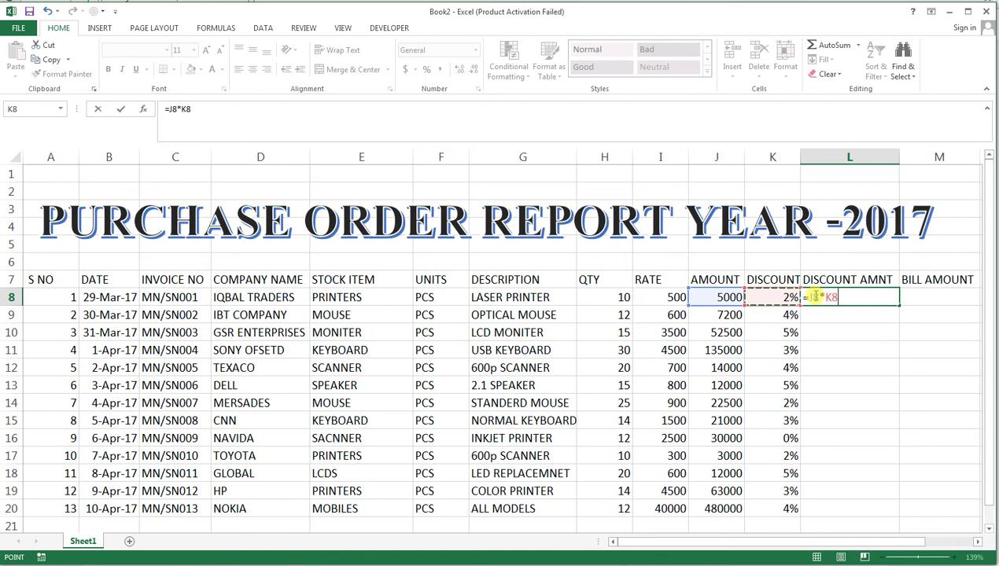
key("Return")
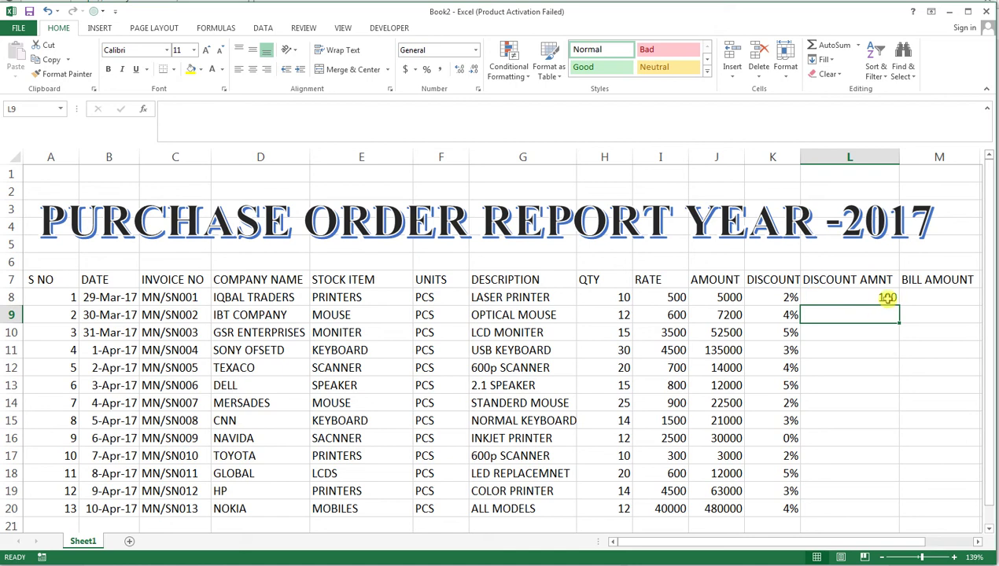
left_click(886, 296)
left_click_drag(899, 304, 883, 493)
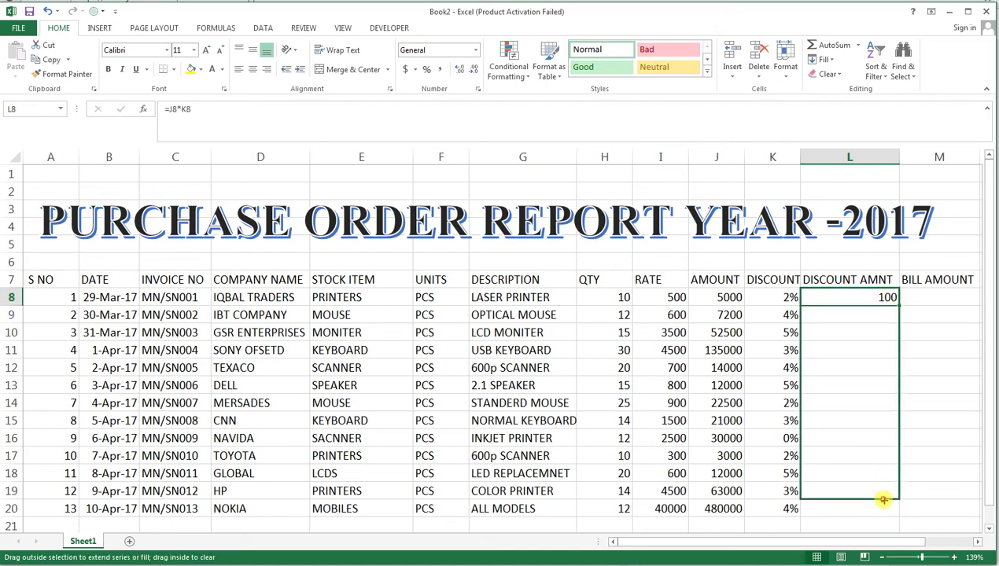
left_click_drag(883, 493, 883, 515)
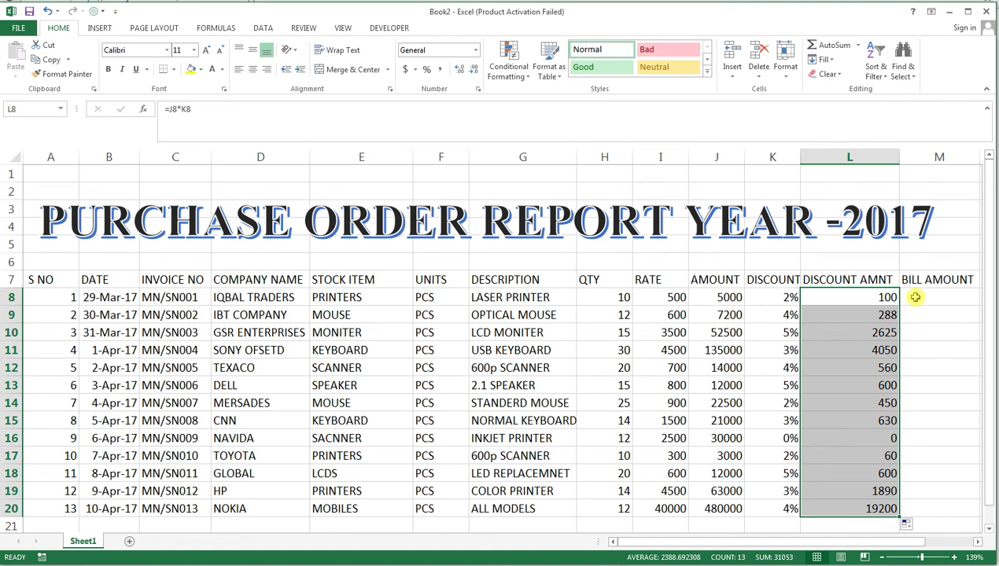
Enter =J8-L8 in M8 and fill the bill amount formula down to M20.
left_click(916, 297)
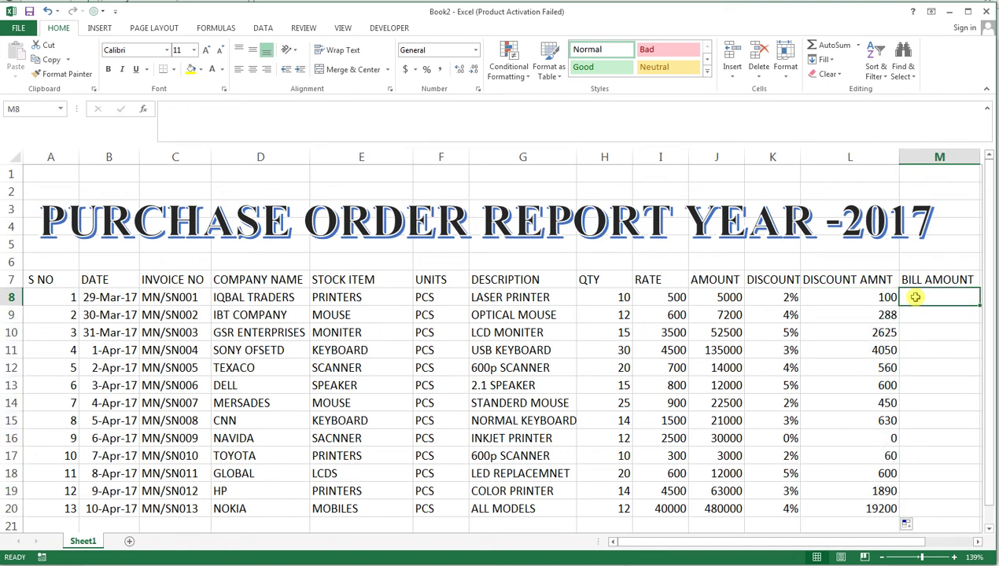
type("=")
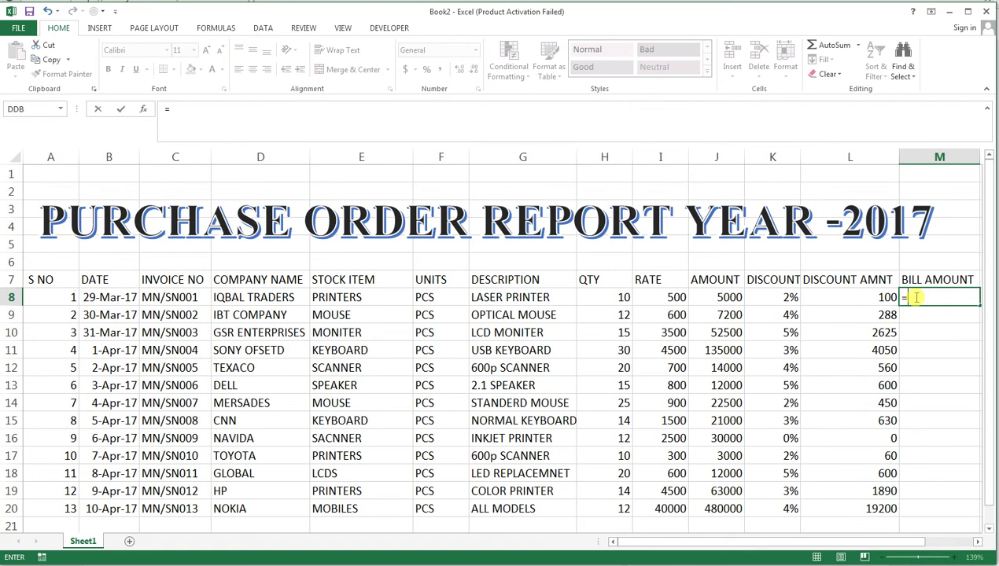
key("Left")
key("Left")
key("Left")
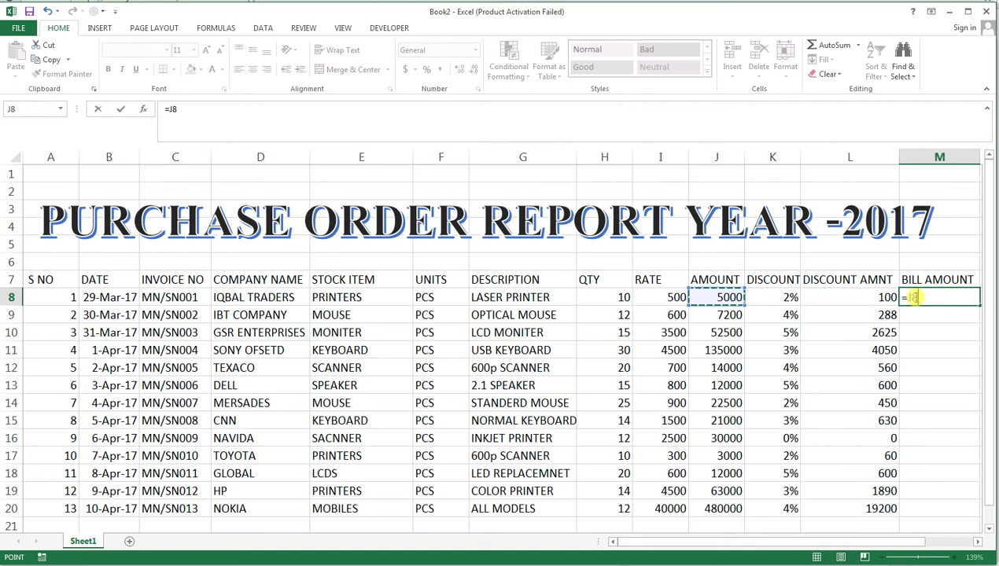
type("-")
key("Left")
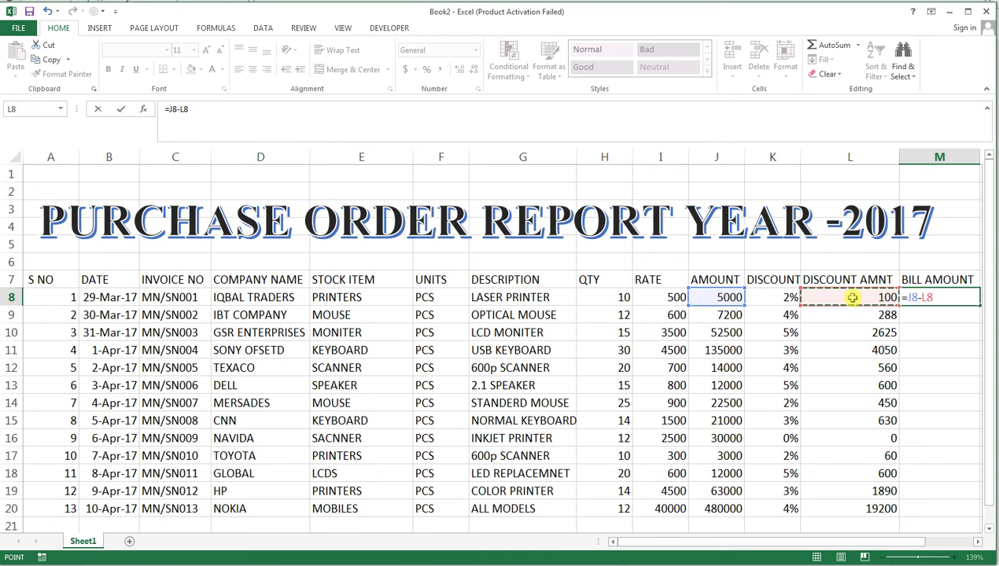
key("Return")
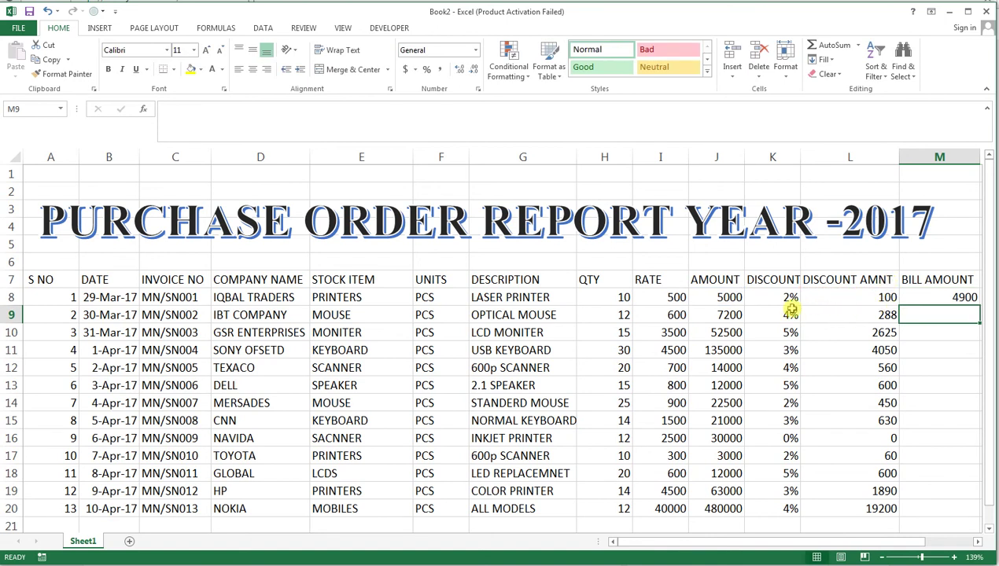
left_click(930, 295)
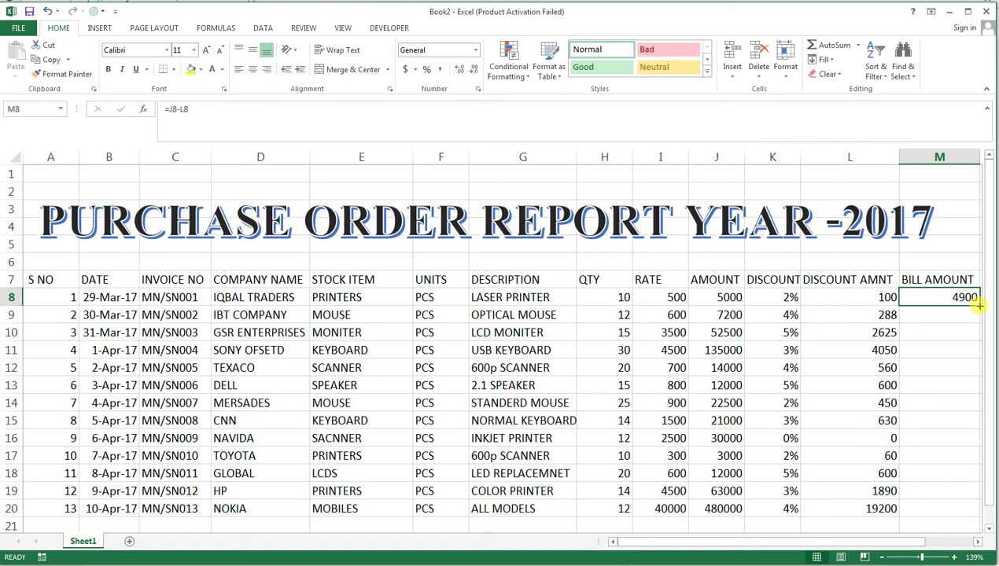
left_click_drag(979, 306, 969, 433)
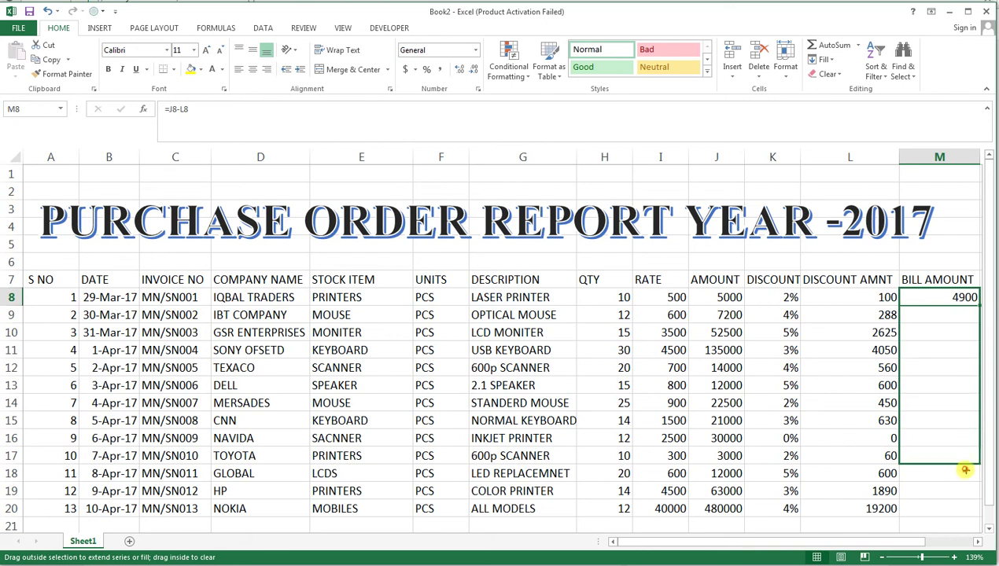
left_click_drag(969, 433, 960, 519)
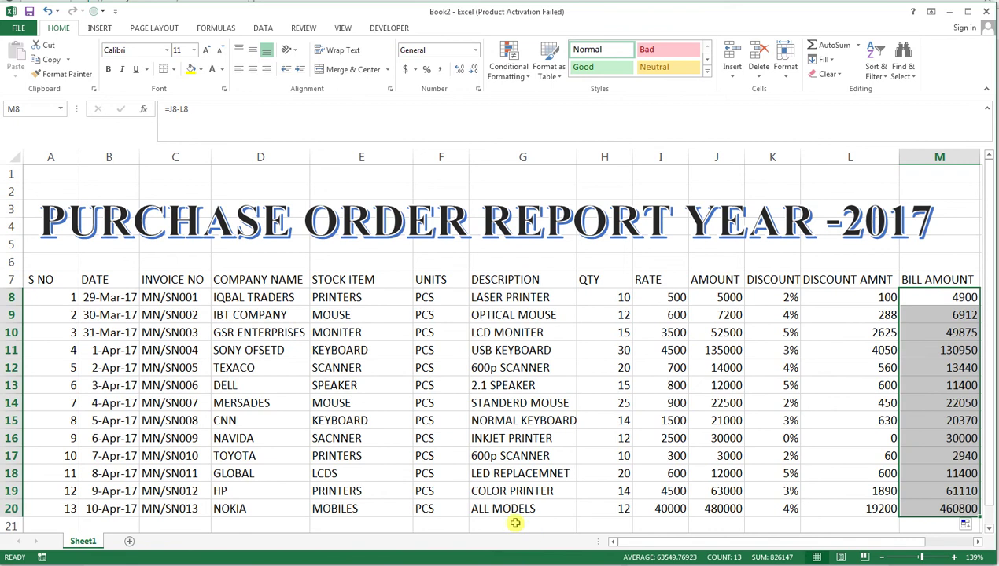
Enter =M8*5% in N8 and fill the tax formula down to N20.
key("Right")
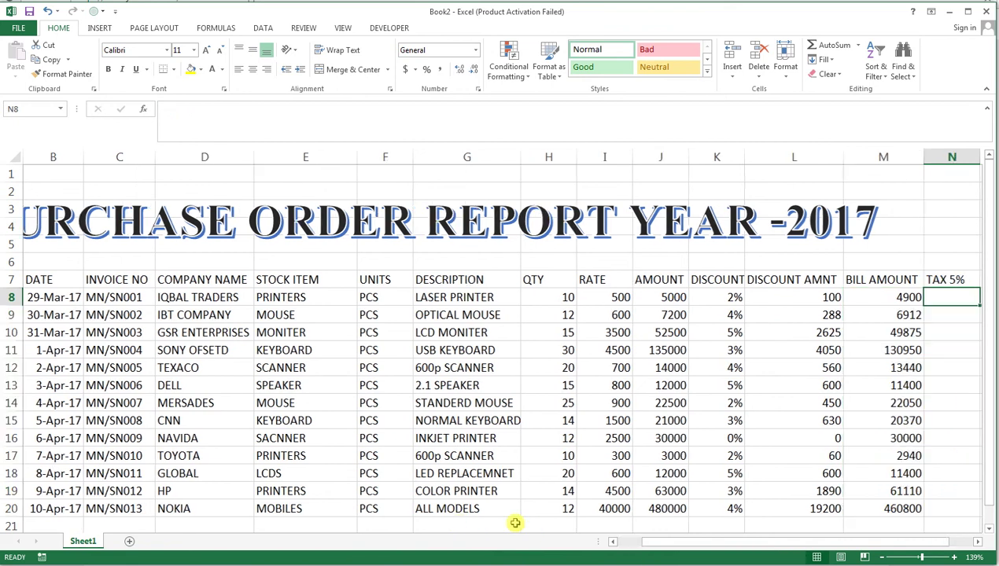
key("Right")
key("Right")
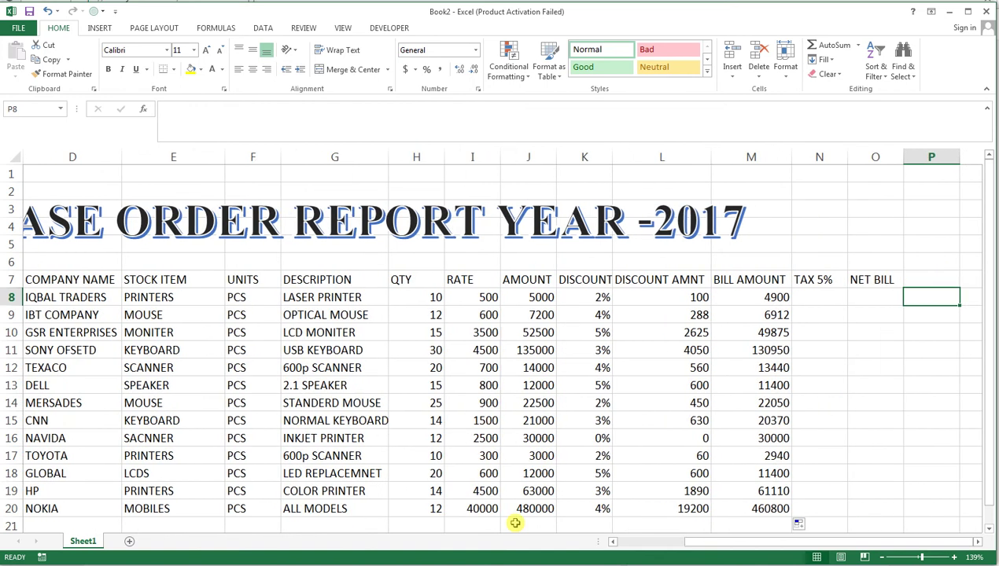
key("Left")
key("Left")
type("=")
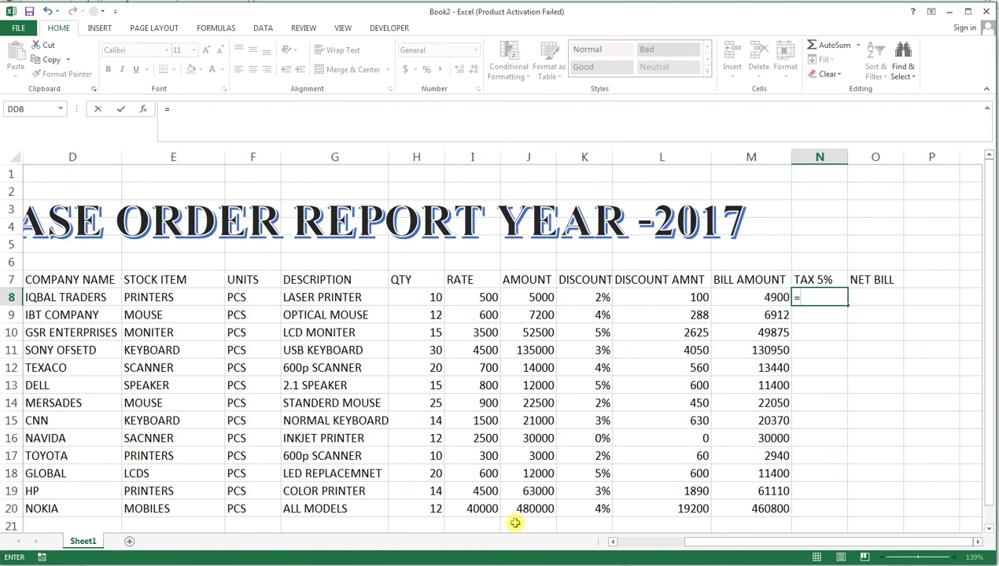
key("Left")
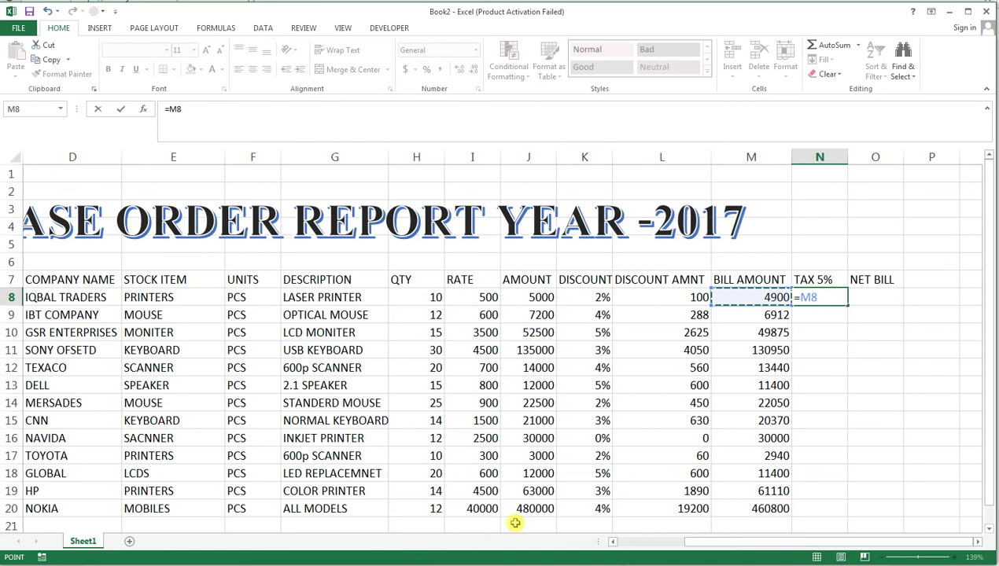
type("*")
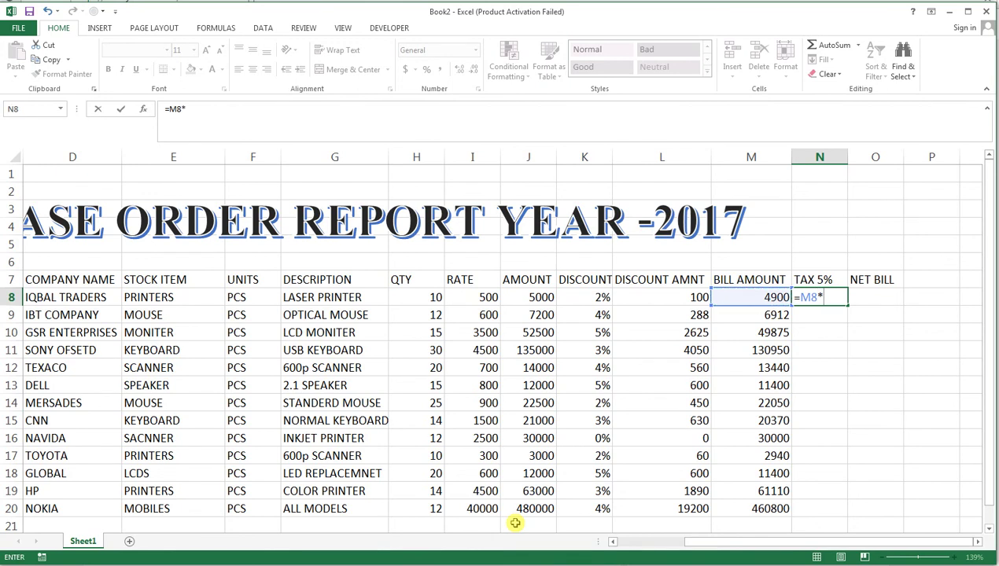
type("5")
type("%")
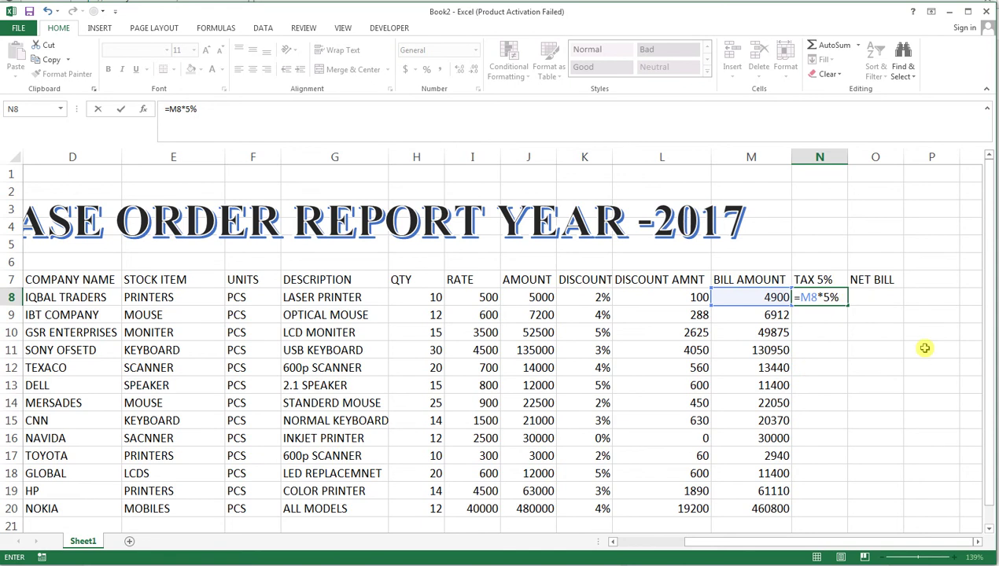
key("Return")
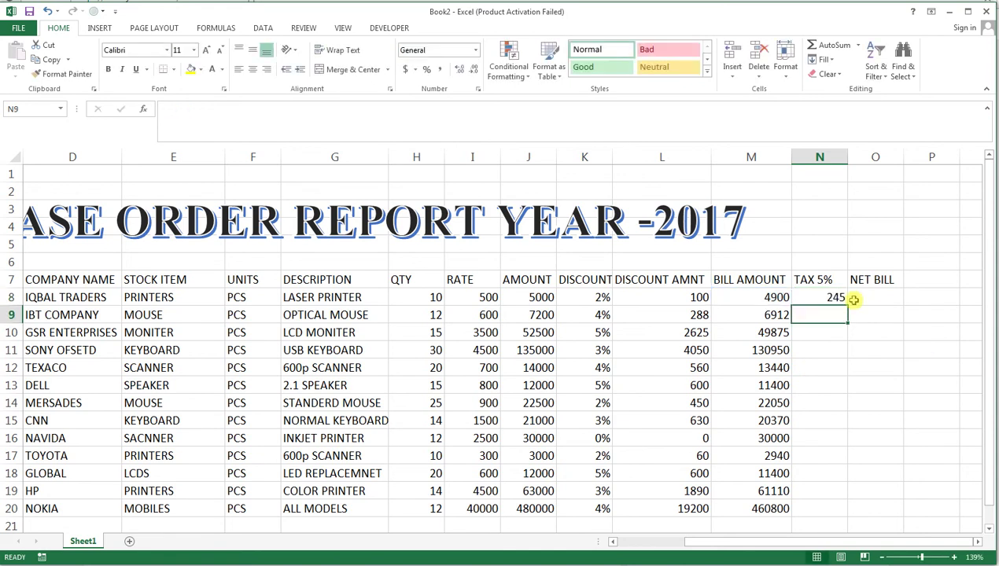
left_click(837, 299)
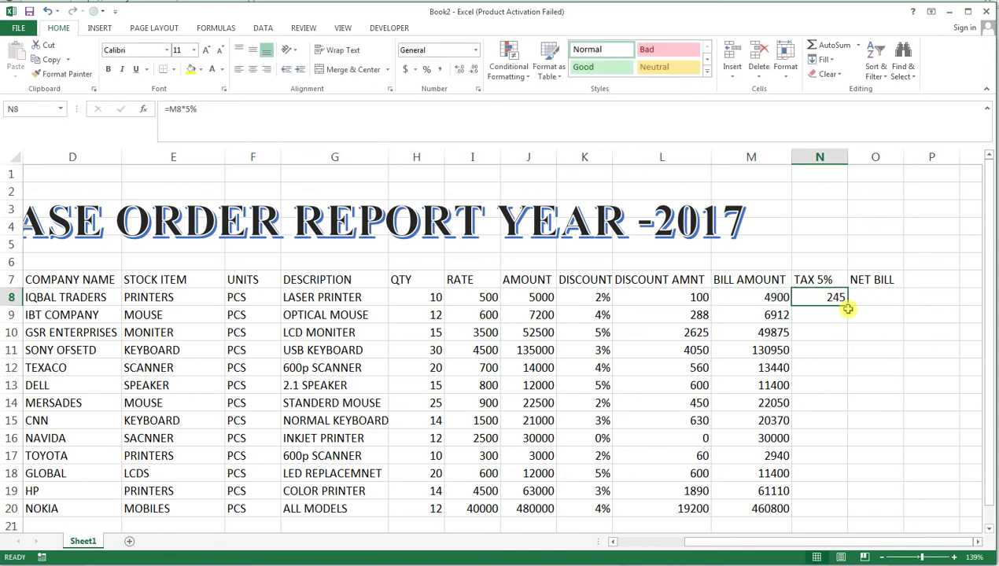
left_click_drag(846, 308, 840, 519)
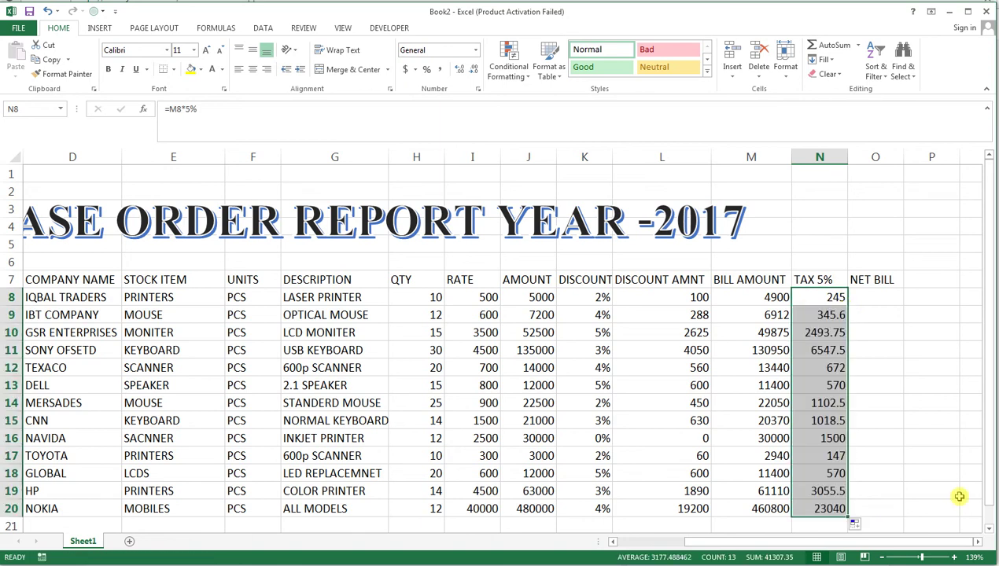
left_click(883, 302)
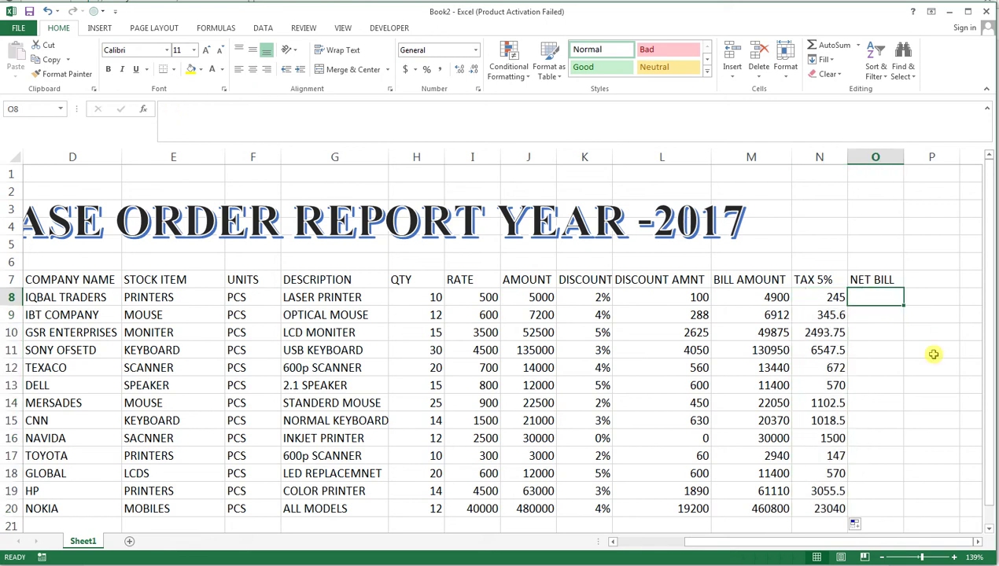
Enter =M8+N8 in O8 and fill the net bill formula down to O20.
type("=")
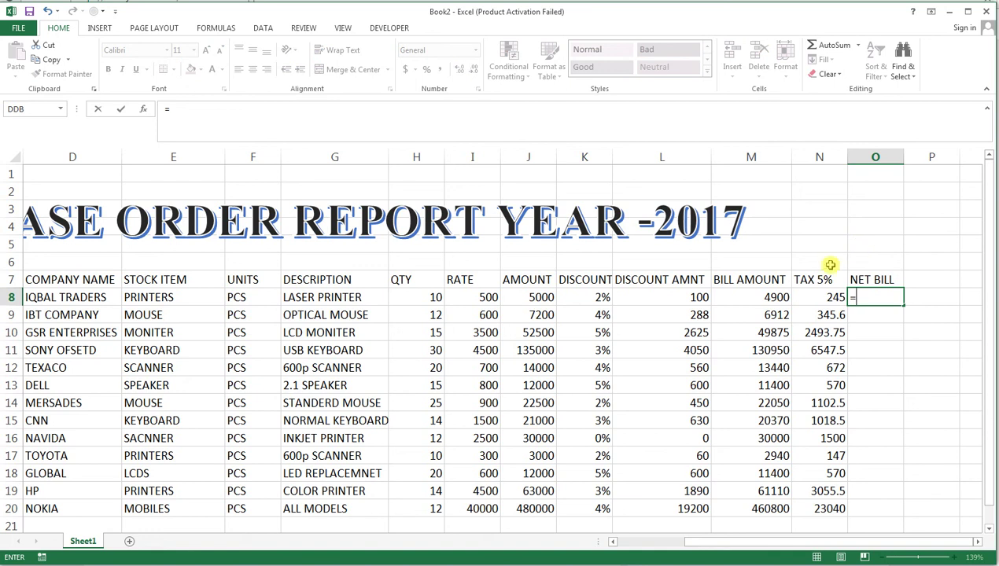
left_click(768, 296)
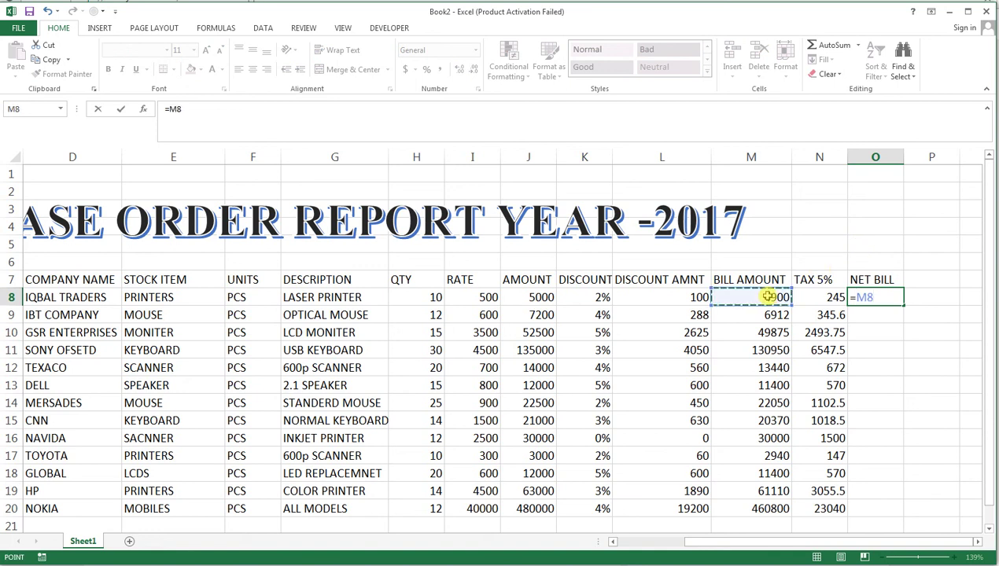
type("+")
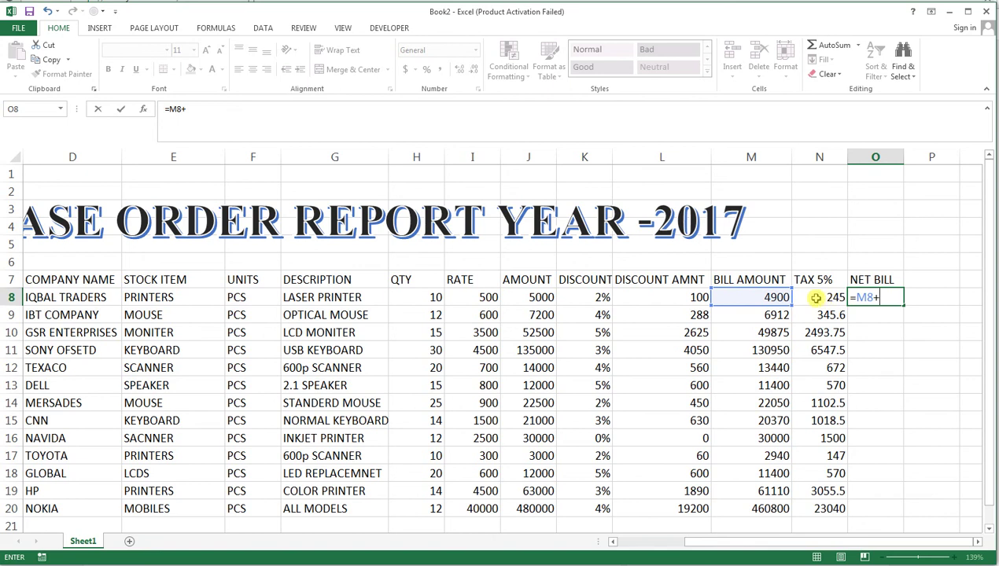
left_click(820, 298)
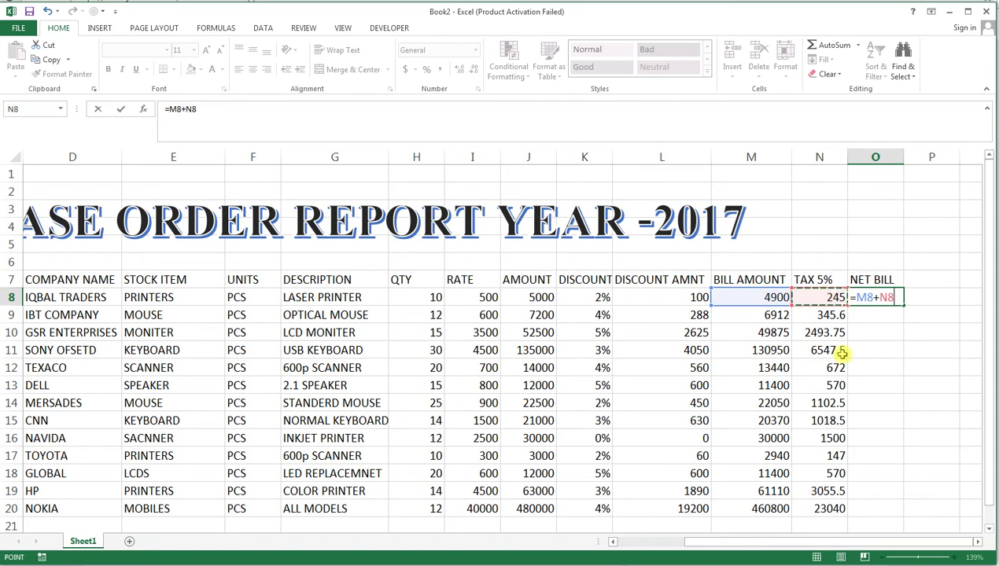
key("Return")
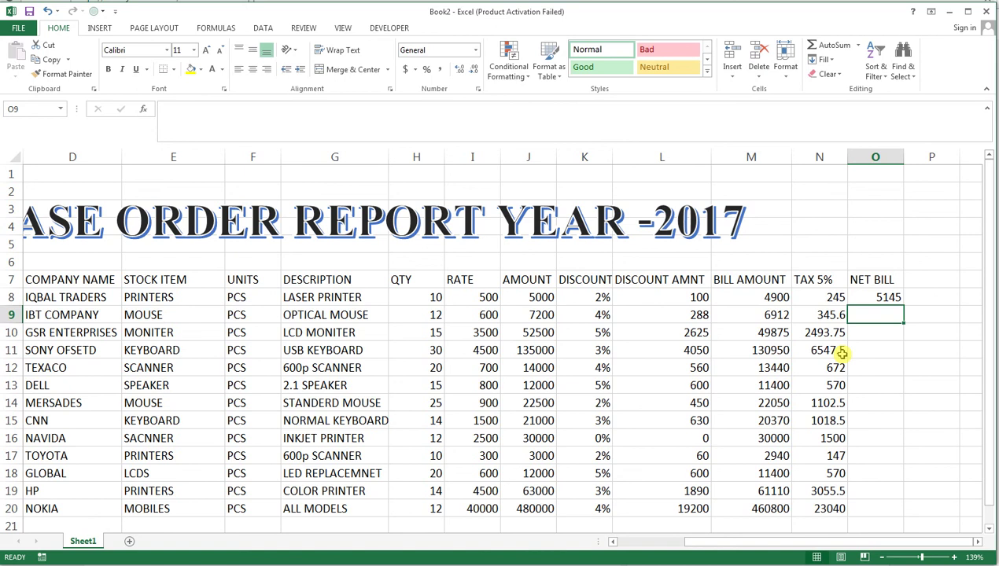
left_click(879, 297)
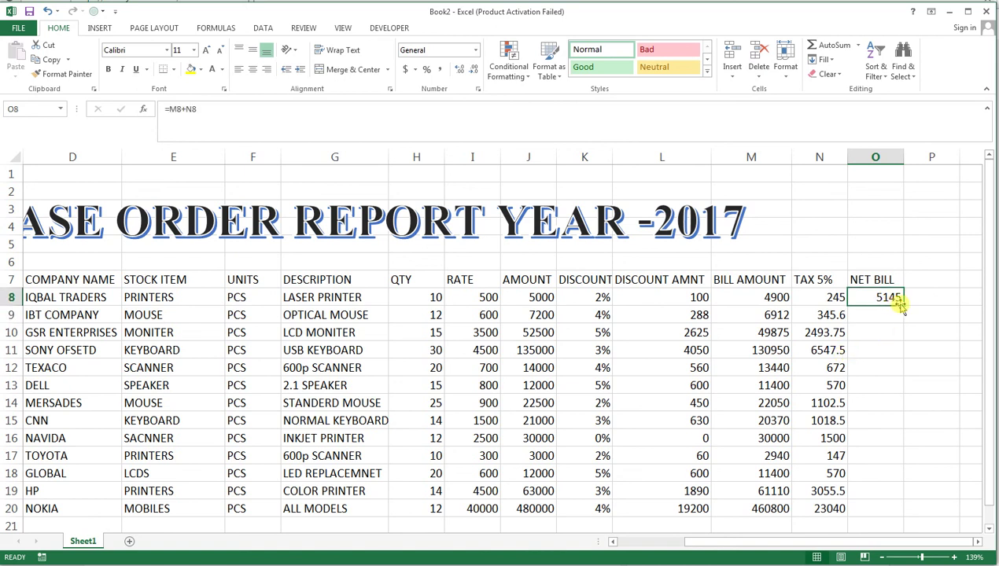
left_click_drag(904, 306, 900, 454)
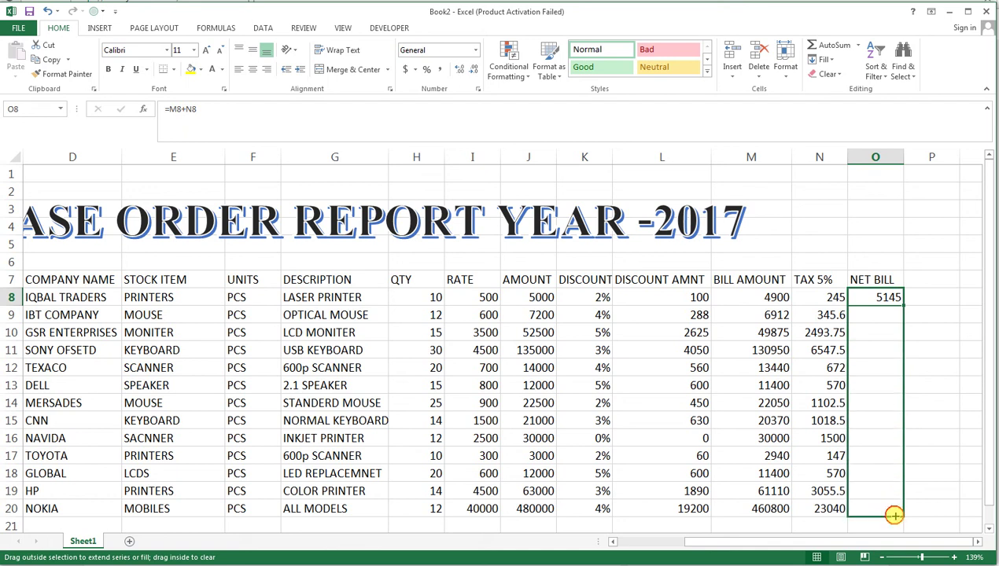
left_click_drag(900, 454, 894, 512)
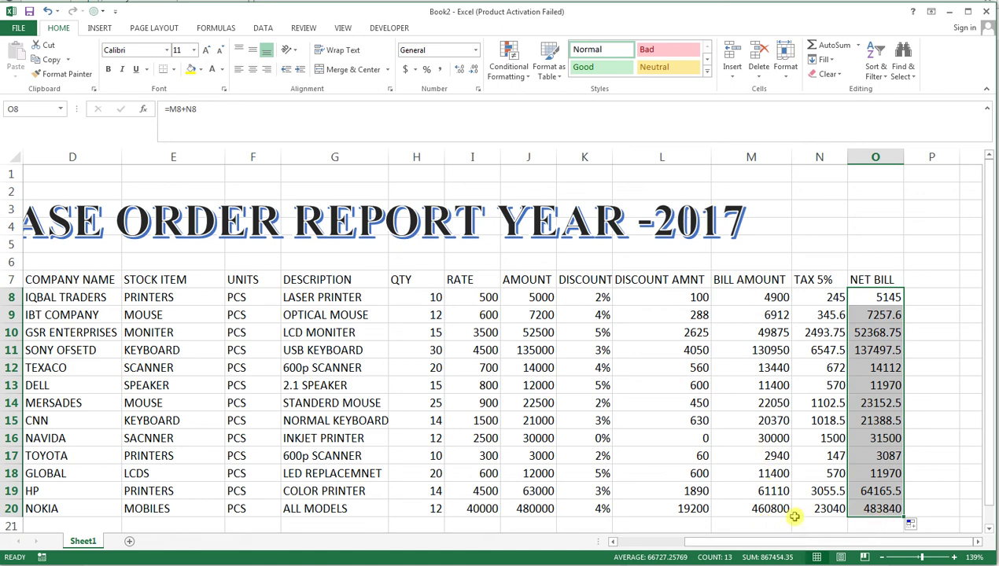
left_click(776, 524)
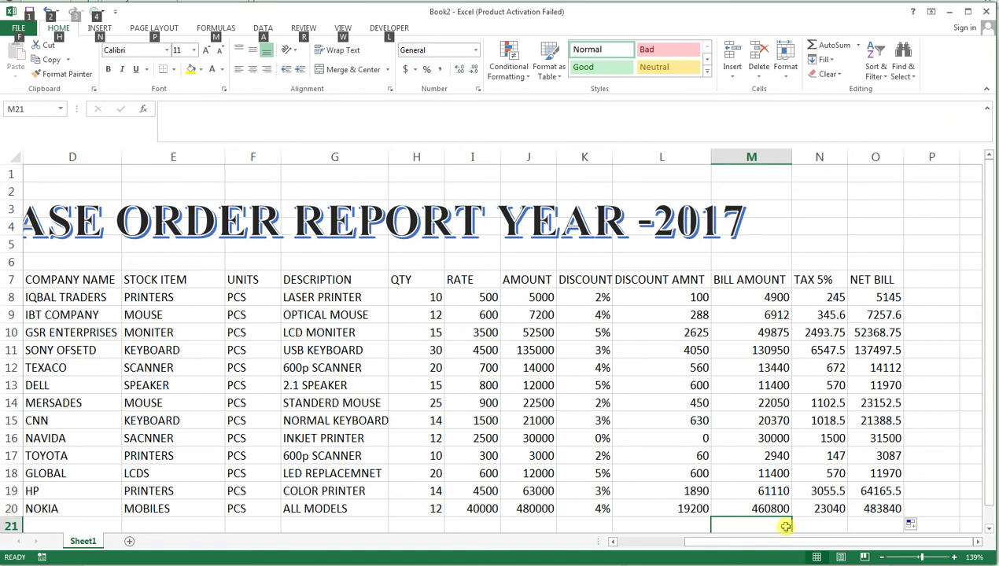
AutoSum BILL AMOUNT in M21 and copy the total across to TAX 5% and NET BILL.
key("alt+equal")
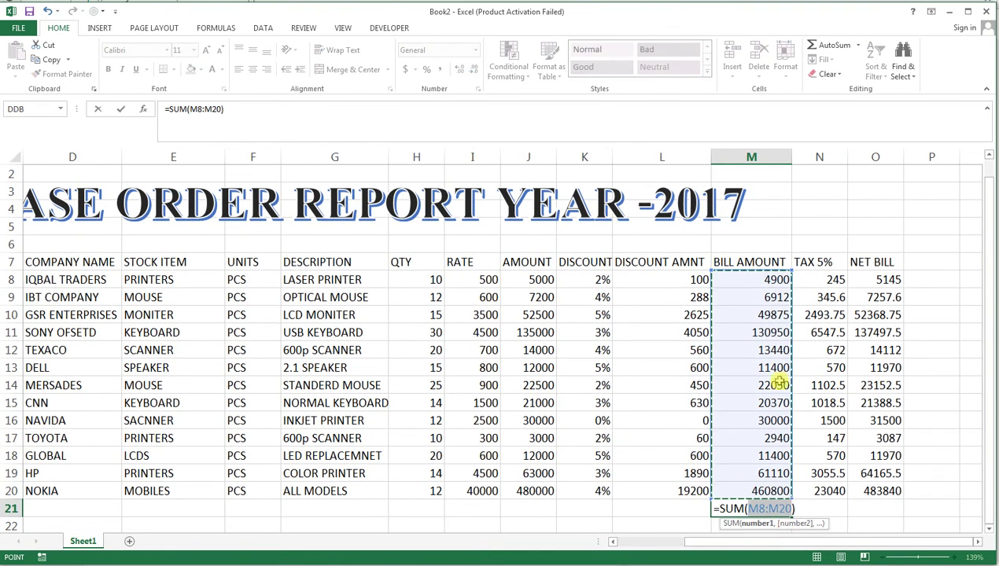
key("Return")
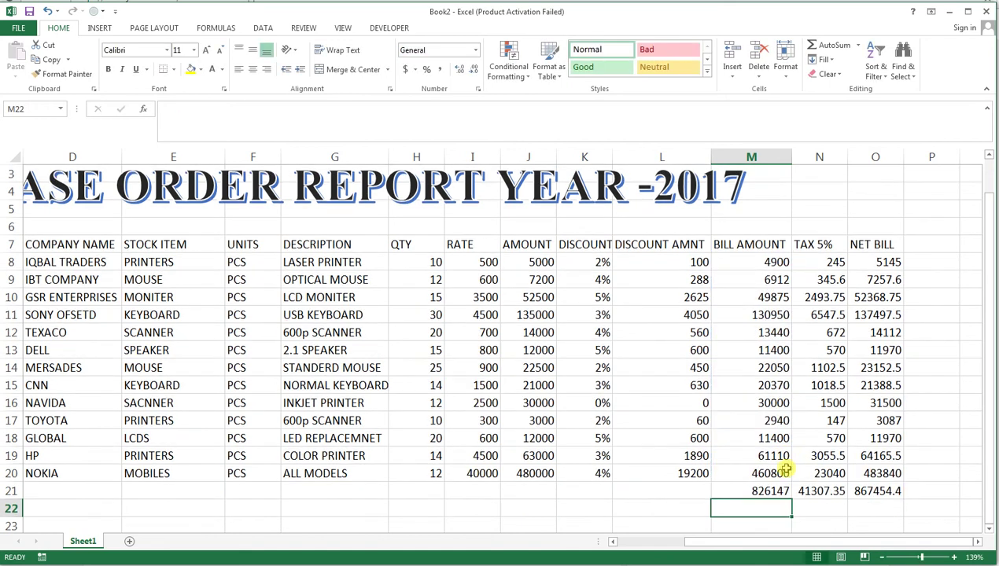
left_click(771, 488)
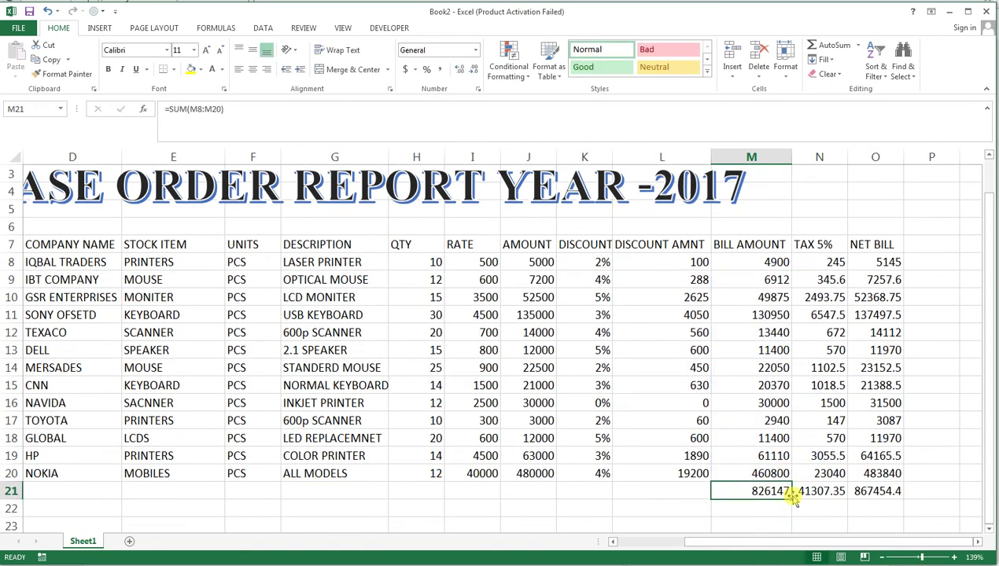
left_click_drag(793, 497, 861, 492)
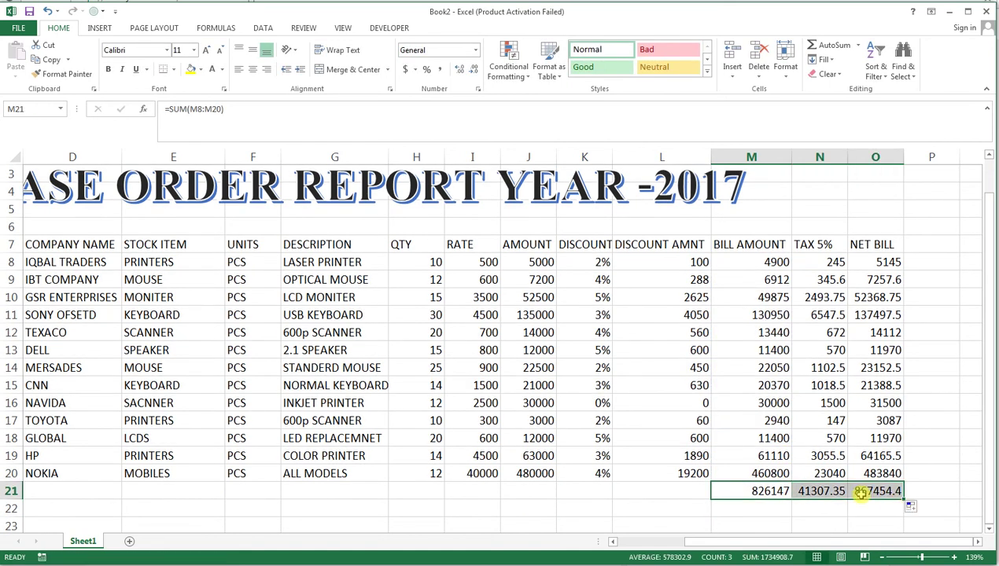
Total the QTY column in H21 (209) and autofit column K to its DISCOUNT heading.
left_click(427, 496)
key("alt+equal")
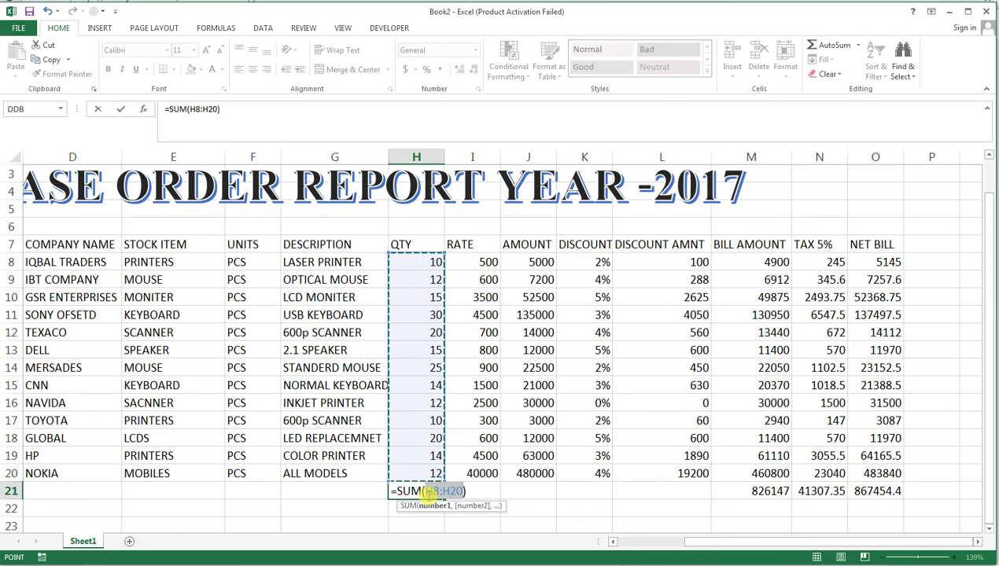
key("Return")
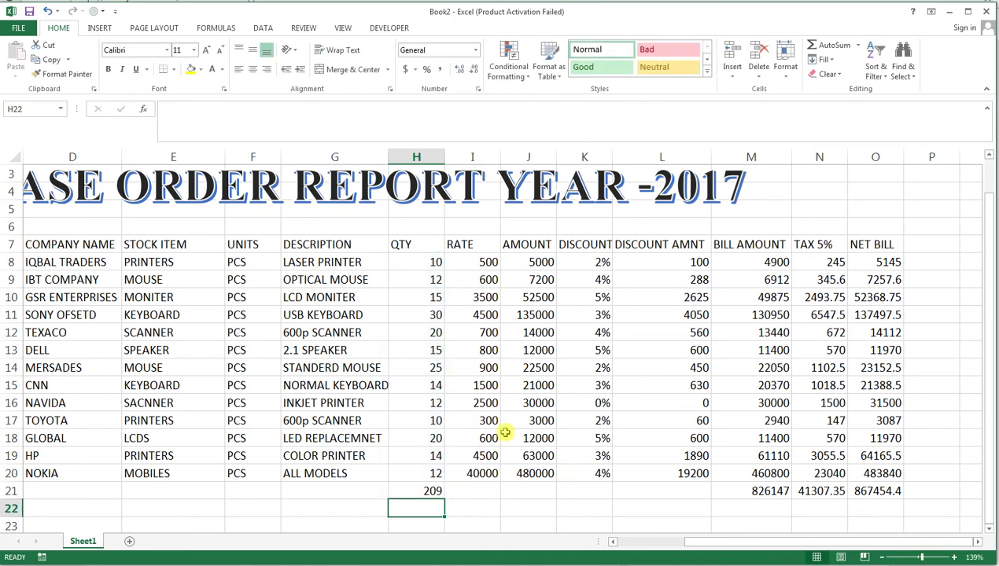
double_click(610, 152)
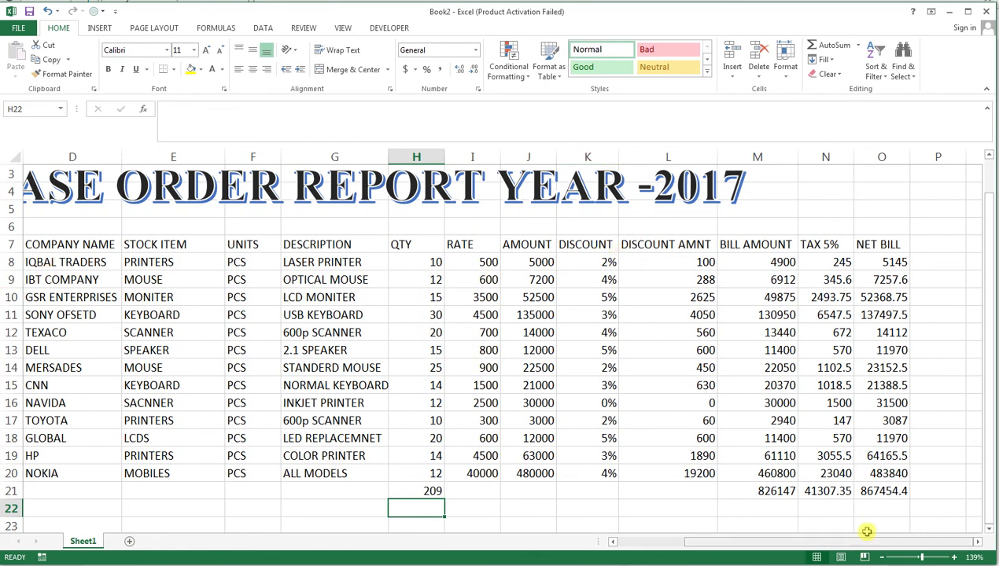
Zoom out and merge cells A1:O6 into a single title area.
left_click(919, 558)
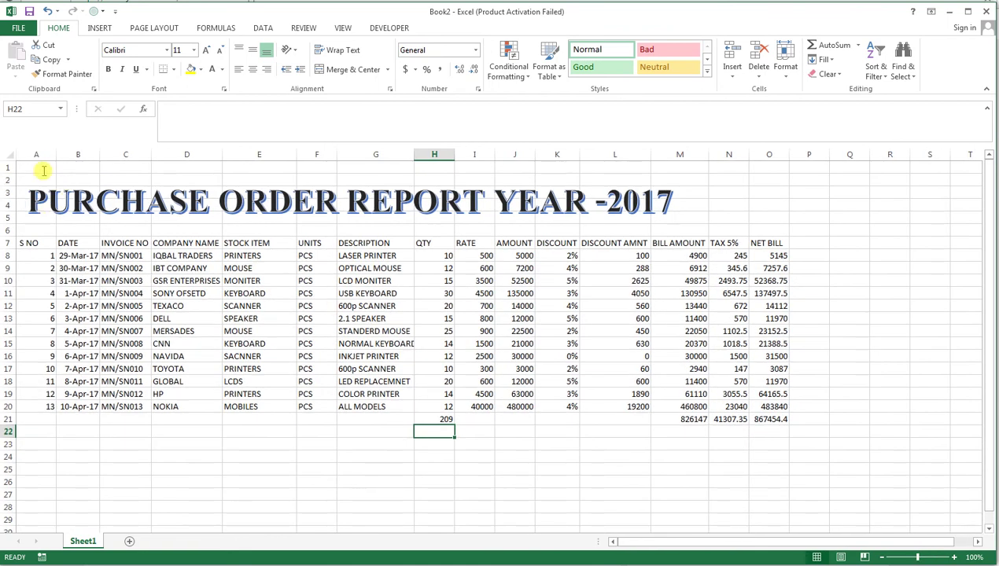
left_click(20, 163)
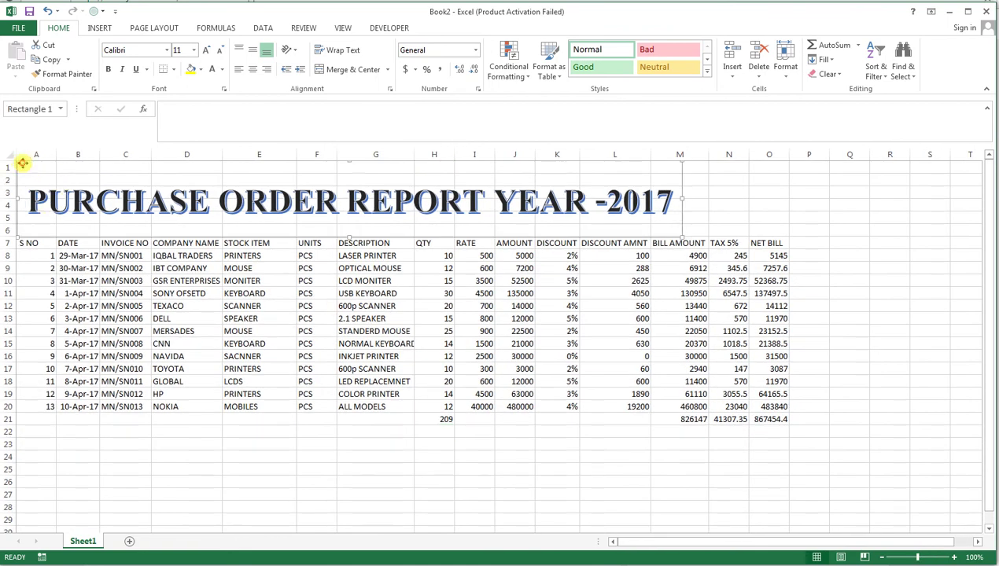
left_click_drag(763, 226, 33, 158)
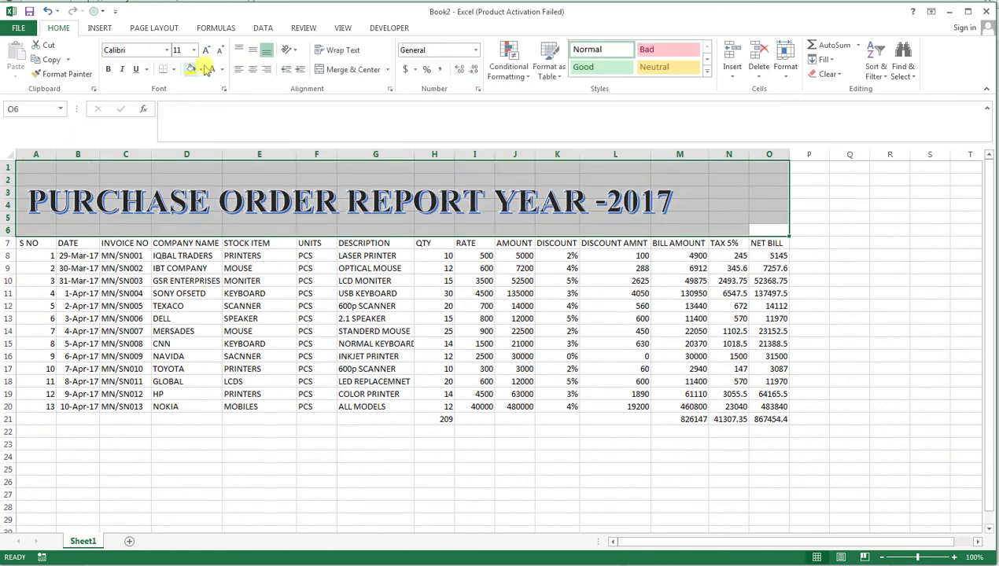
left_click(347, 70)
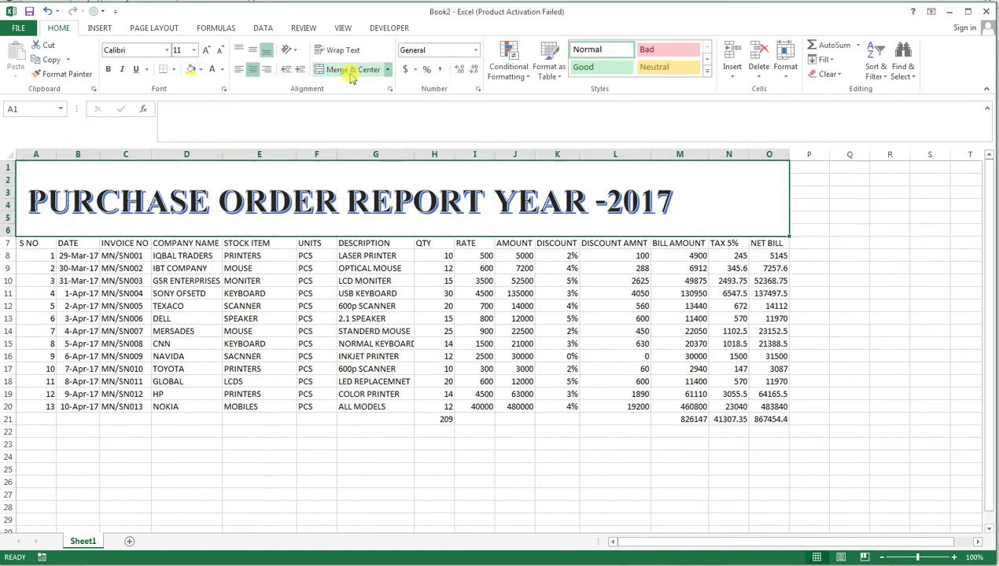
Drag the WordArt title to centre it over the table.
left_click(683, 202)
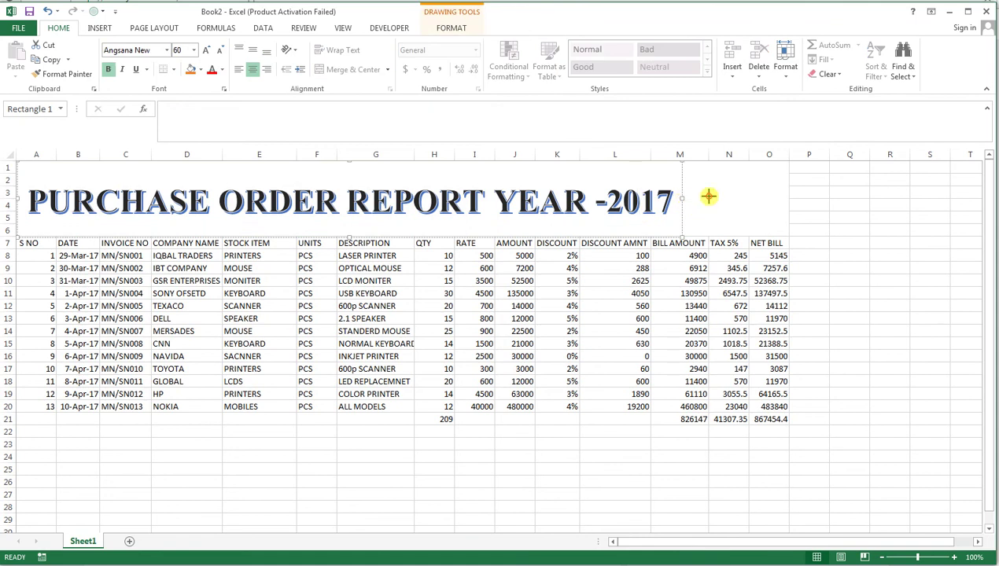
left_click_drag(708, 196, 787, 193)
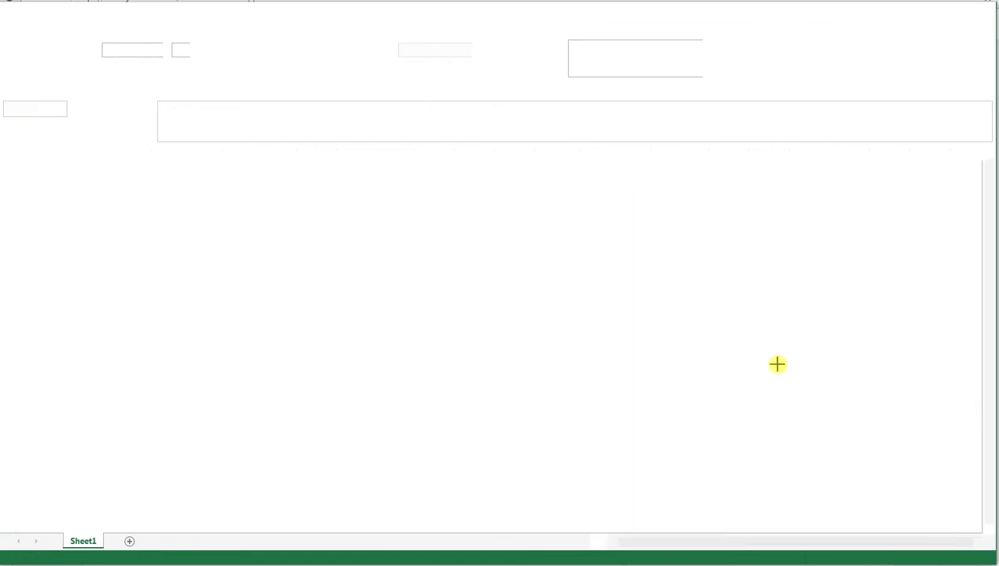
left_click_drag(767, 418, 45, 245)
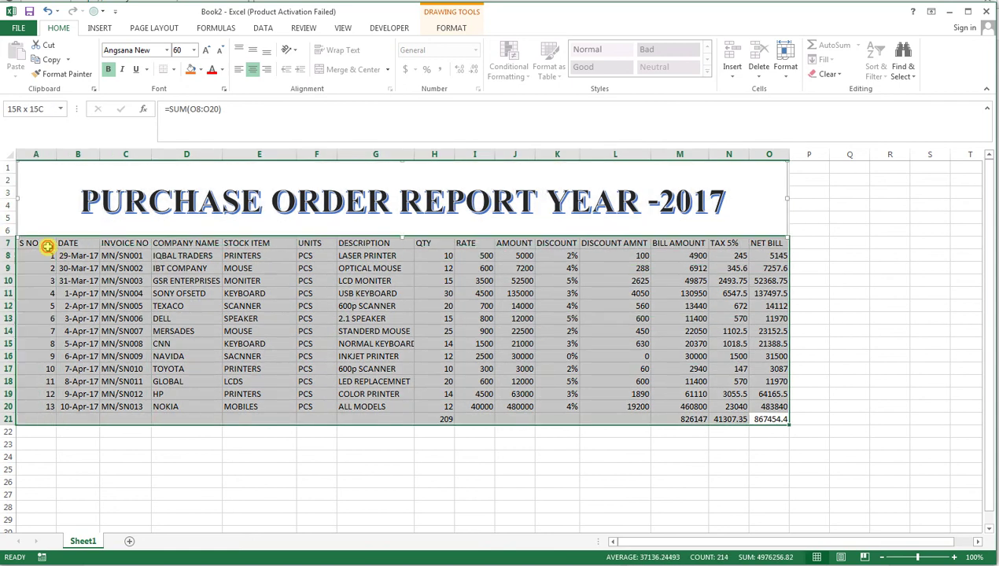
Zoom to the selected table A7:O21 and give every cell All Borders.
left_click(346, 29)
left_click(311, 55)
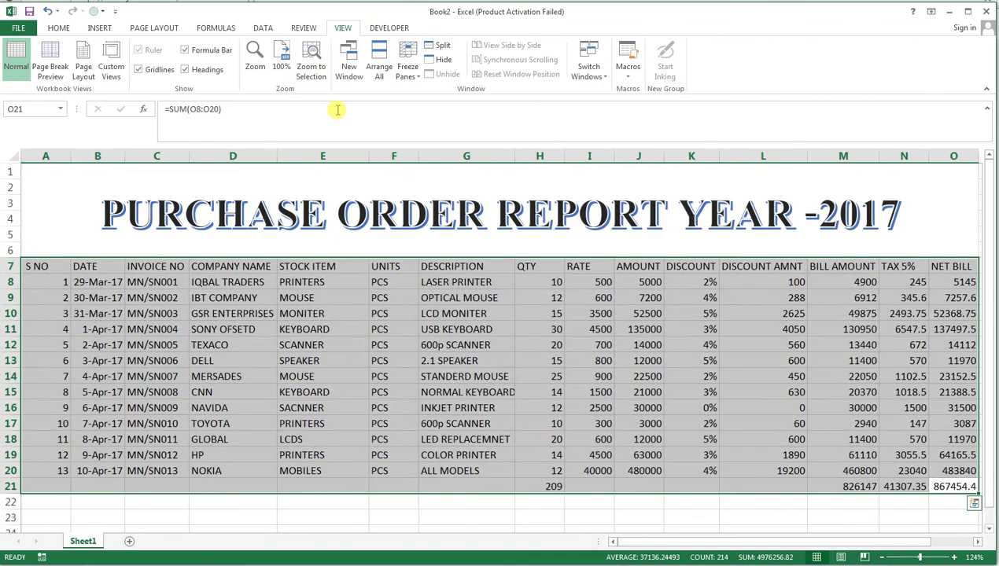
left_click(59, 28)
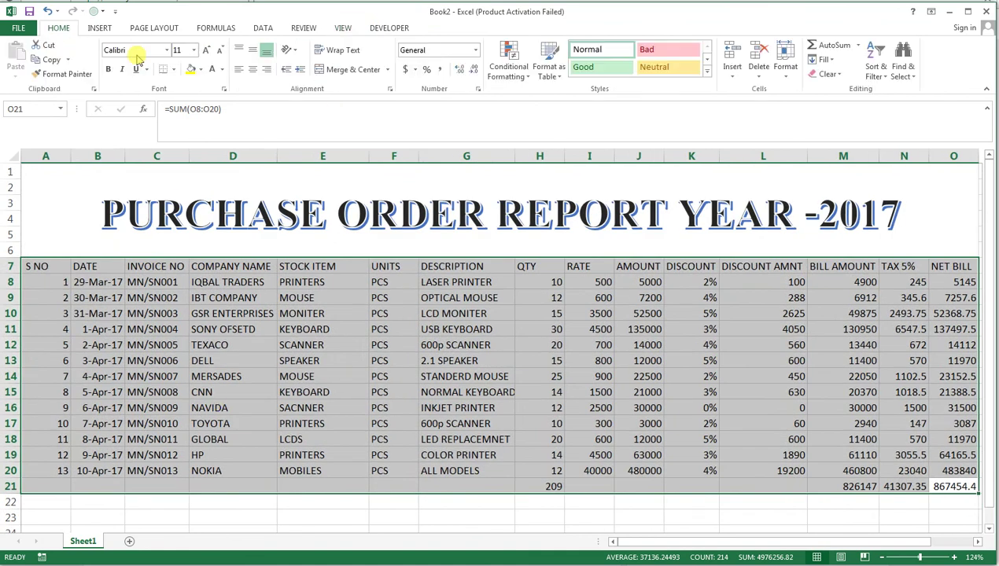
left_click(173, 69)
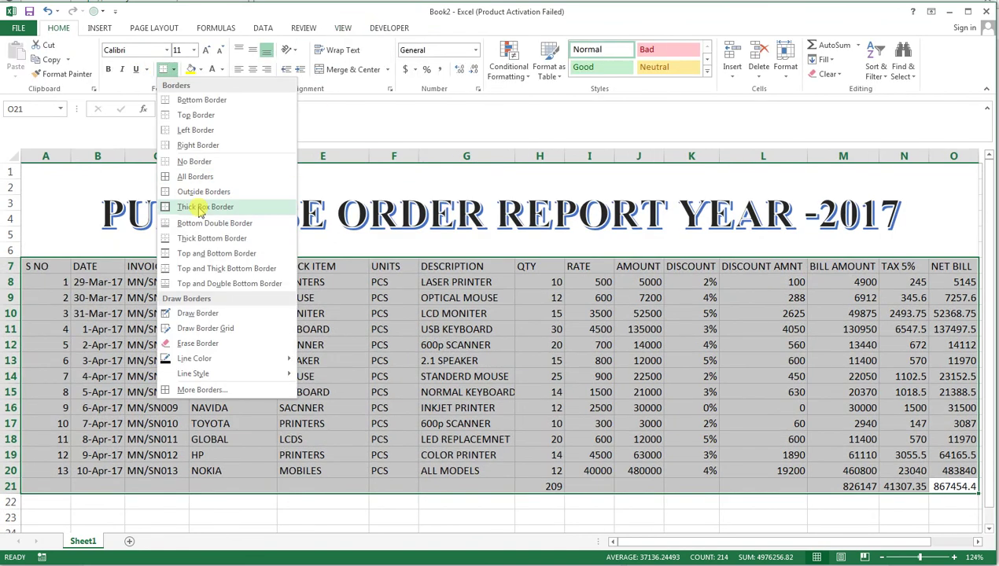
left_click(196, 178)
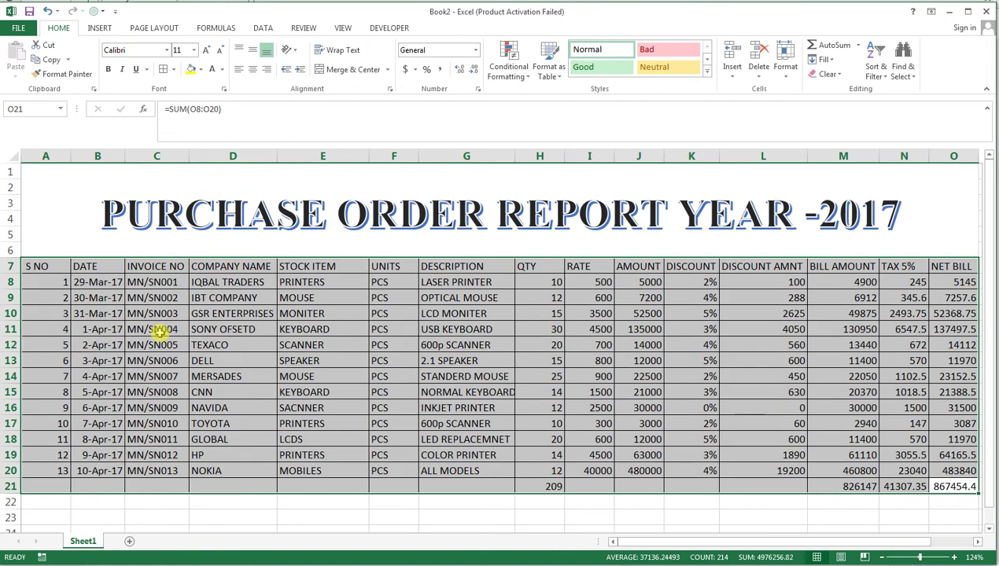
Make the A7:O21 text bold and centred horizontally and vertically.
left_click(252, 69)
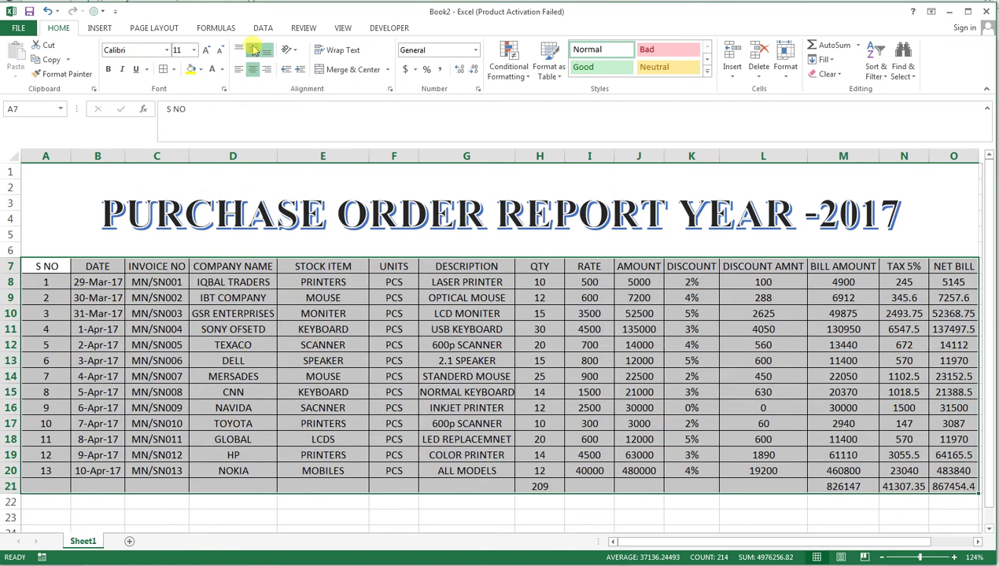
left_click(253, 49)
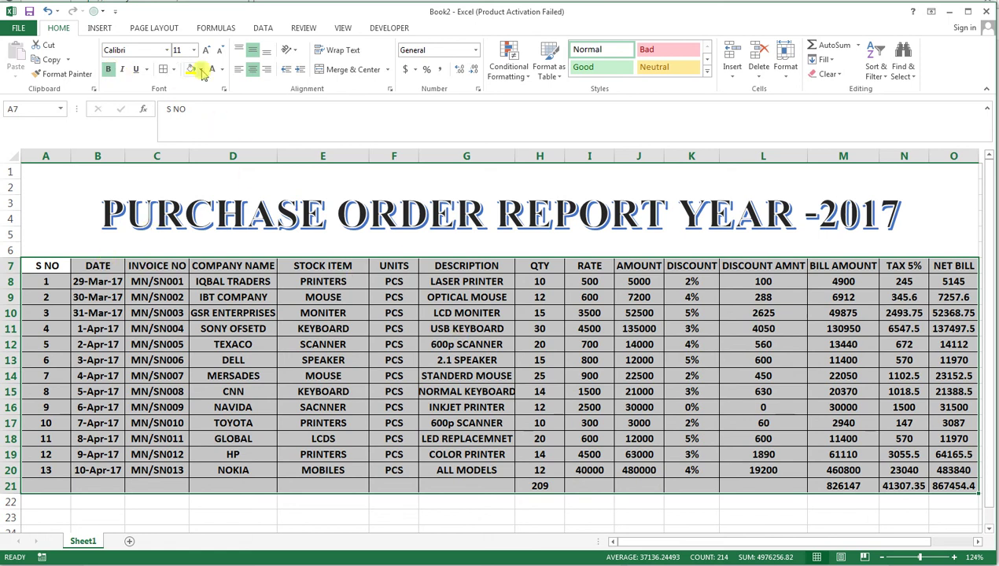
left_click(706, 73)
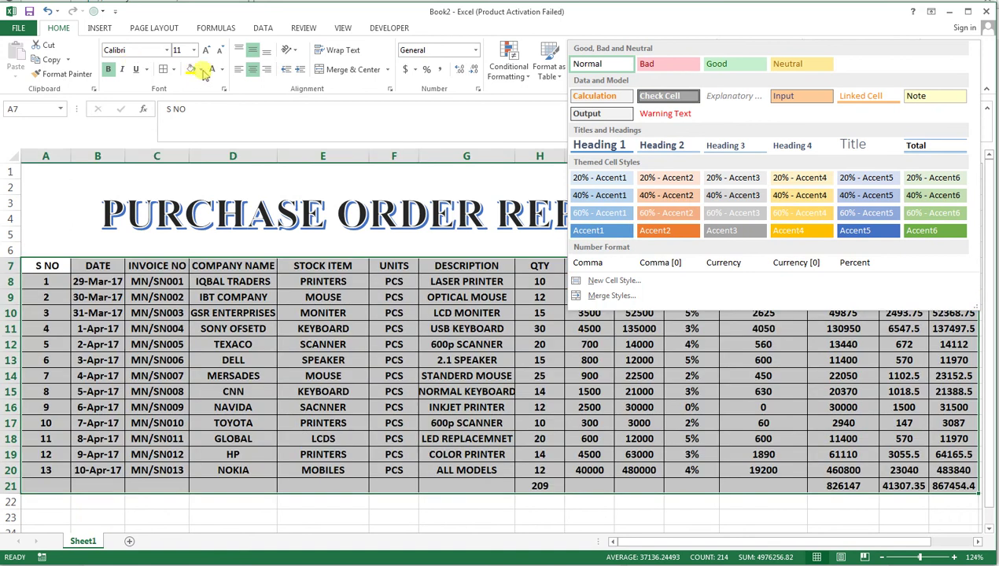
Fill the whole purchase order table A7:O21 with dark orange.
left_click(202, 72)
left_click(200, 70)
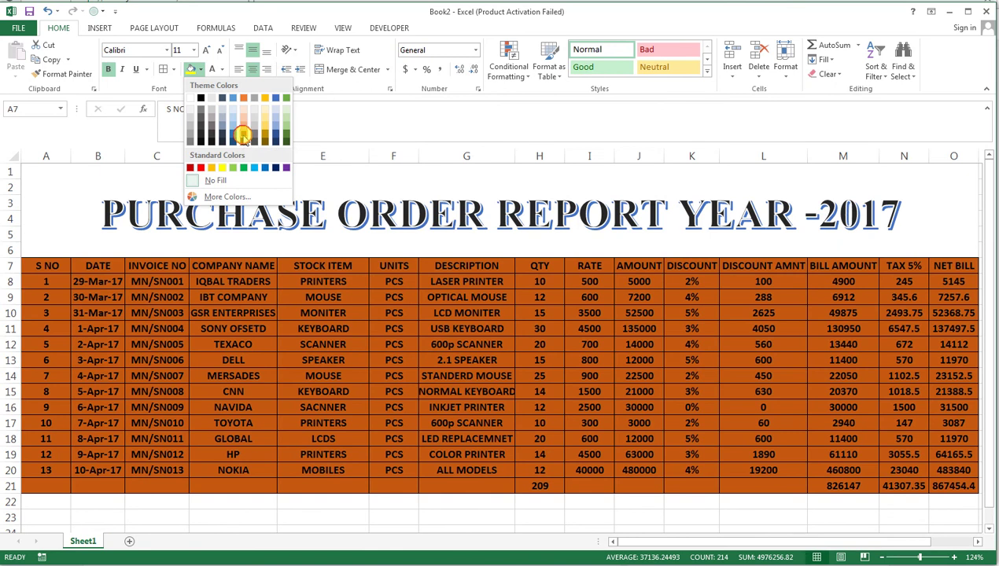
left_click(244, 139)
mouse_move(152, 265)
left_mouse_down()
mouse_move(222, 406)
mouse_move(243, 483)
left_mouse_up()
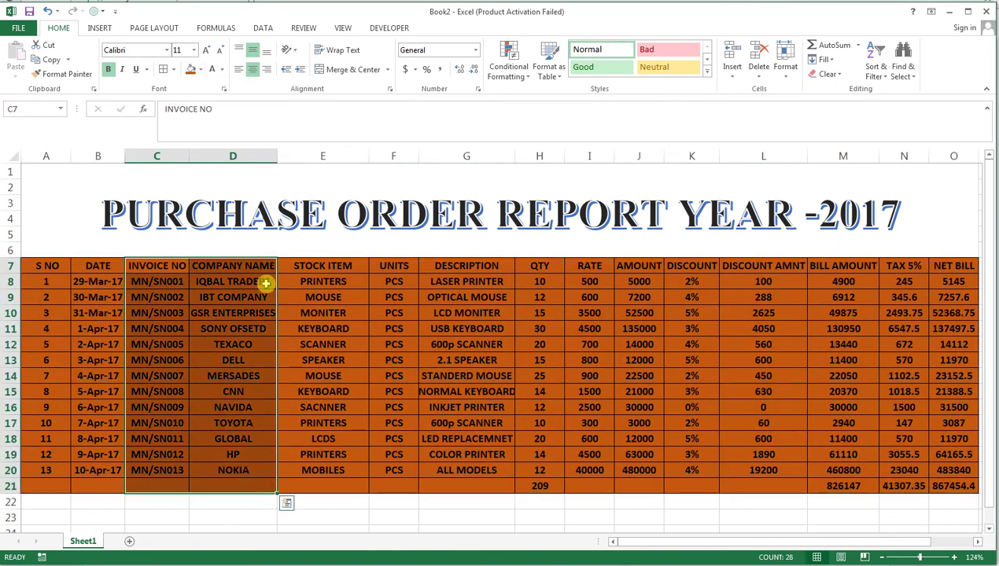
Fill the Invoice No and Company Name columns C7:D21 dark brown and make all table text white.
left_click(201, 70)
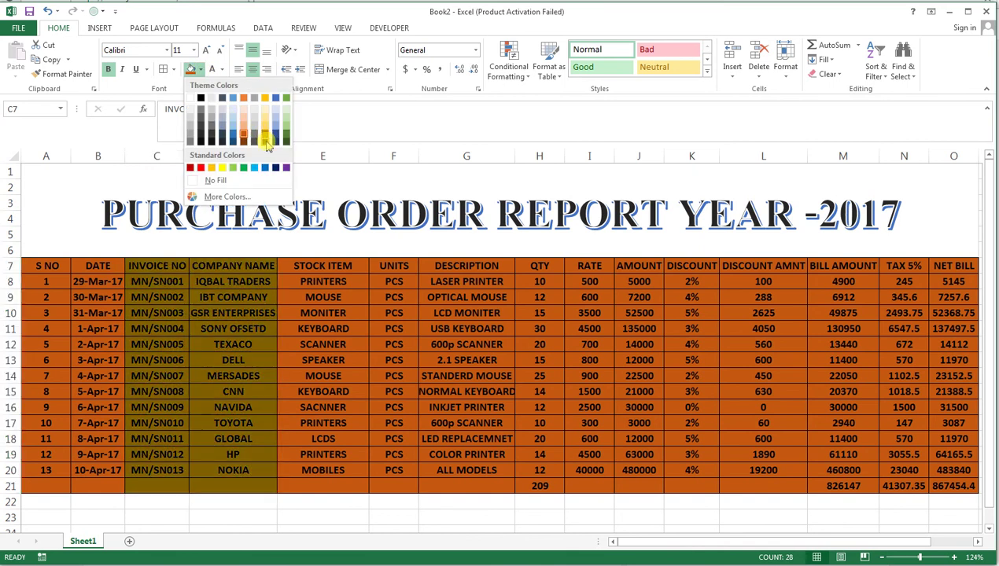
left_click(244, 144)
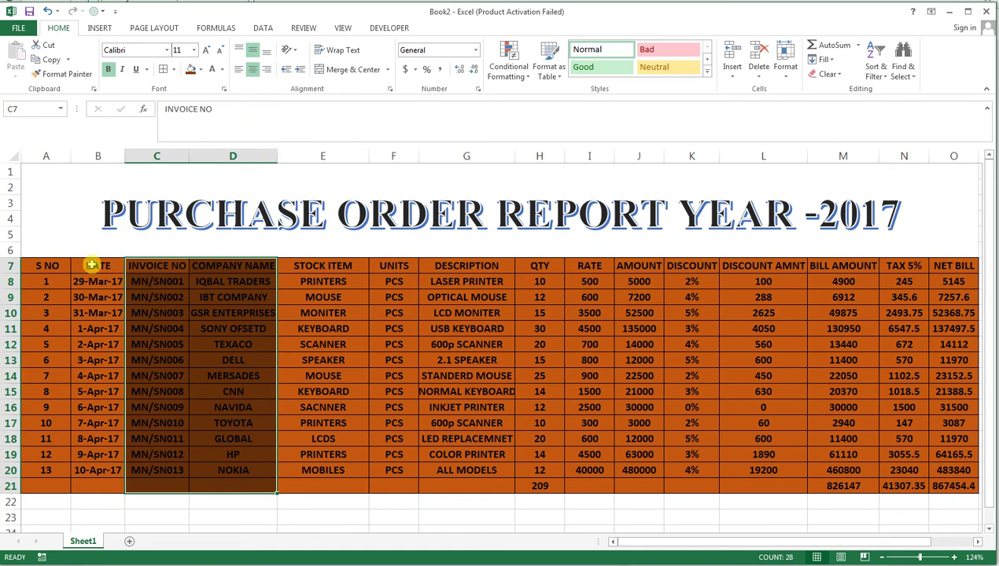
left_click_drag(40, 267, 944, 481)
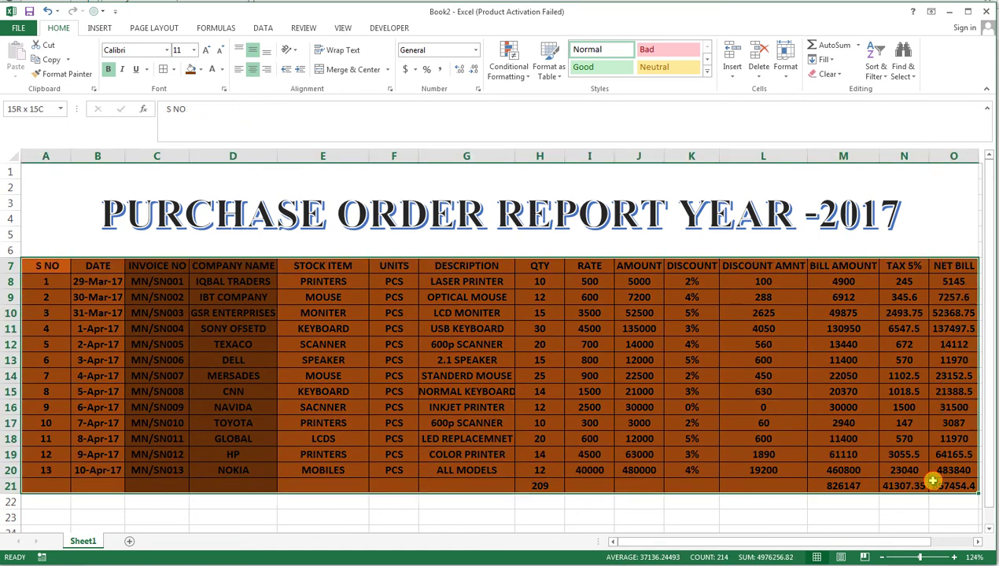
left_click(223, 70)
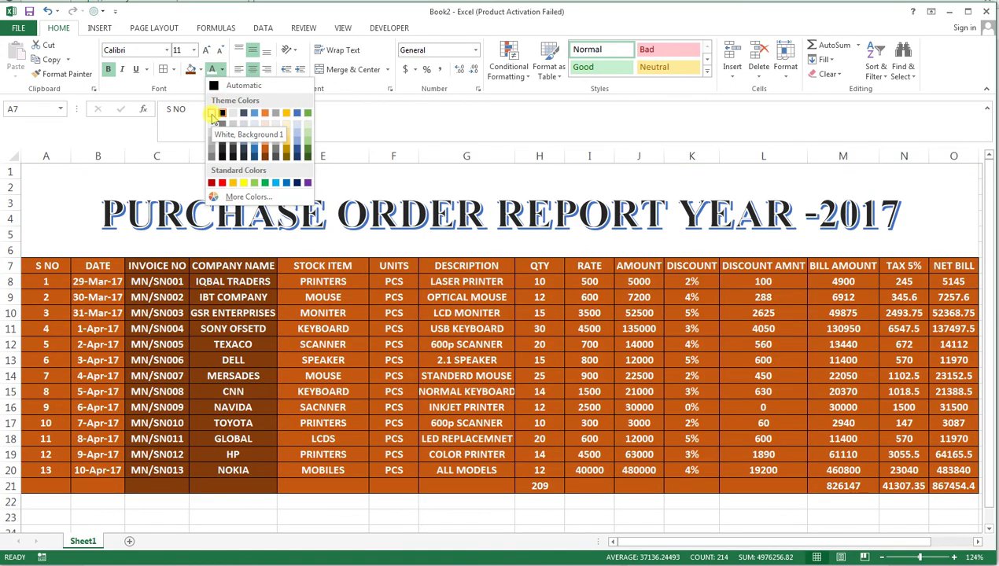
left_click(213, 117)
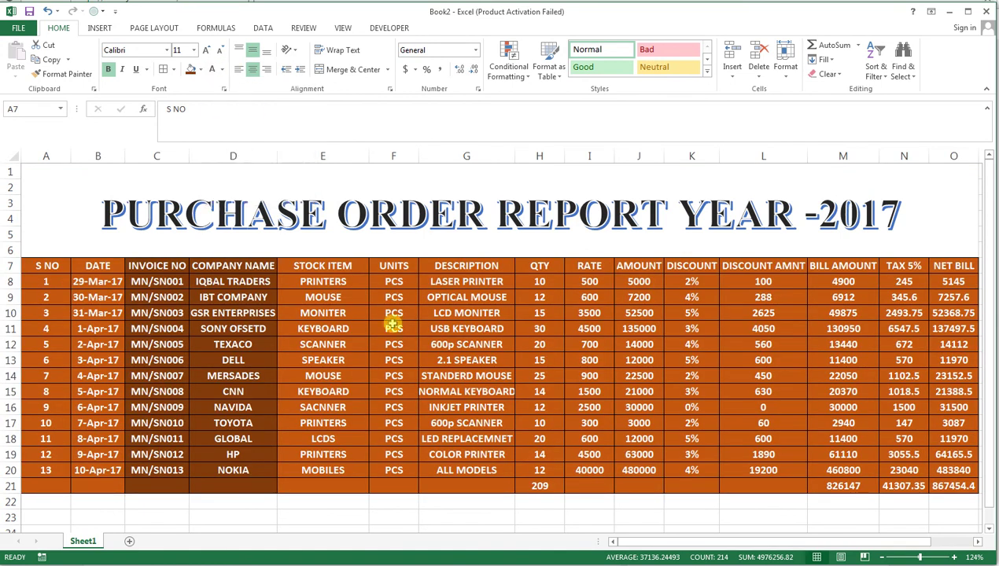
left_click(387, 268)
left_click_drag(387, 268, 551, 455)
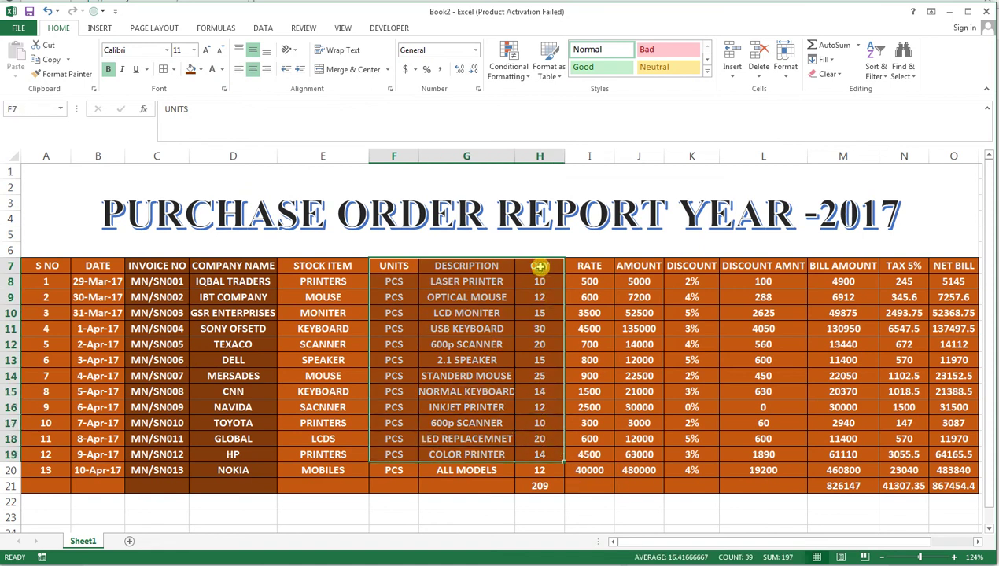
Fill the QTY through DISCOUNT AMNT columns H7:L21 purple using More Colors.
mouse_move(538, 266)
left_mouse_down()
mouse_move(752, 463)
mouse_move(749, 485)
left_mouse_up()
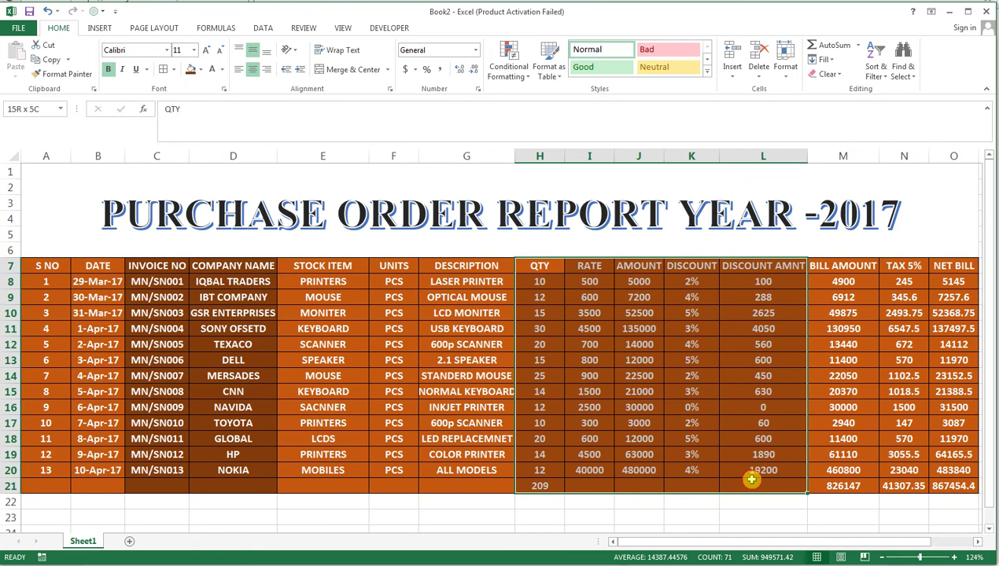
left_click(203, 71)
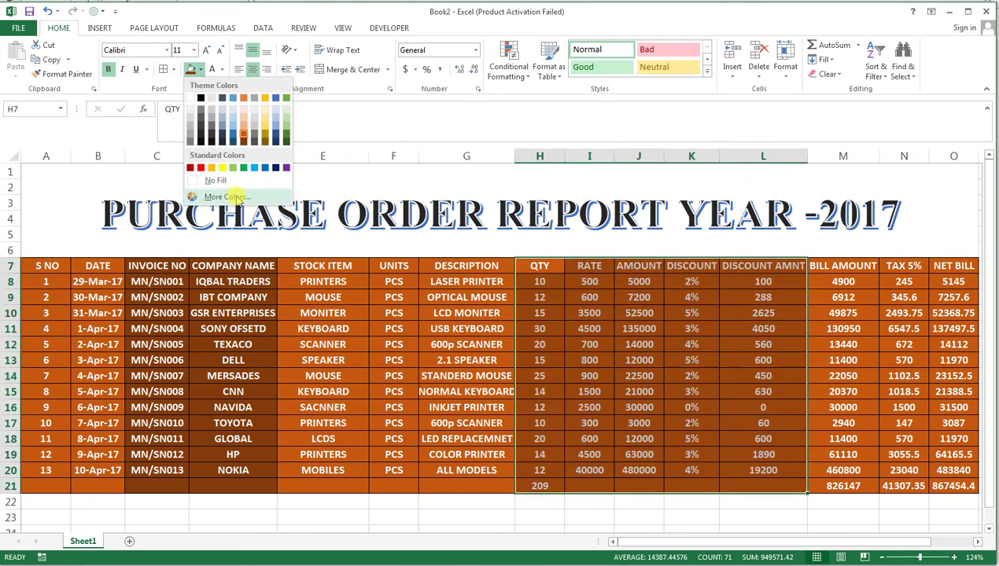
key("Escape")
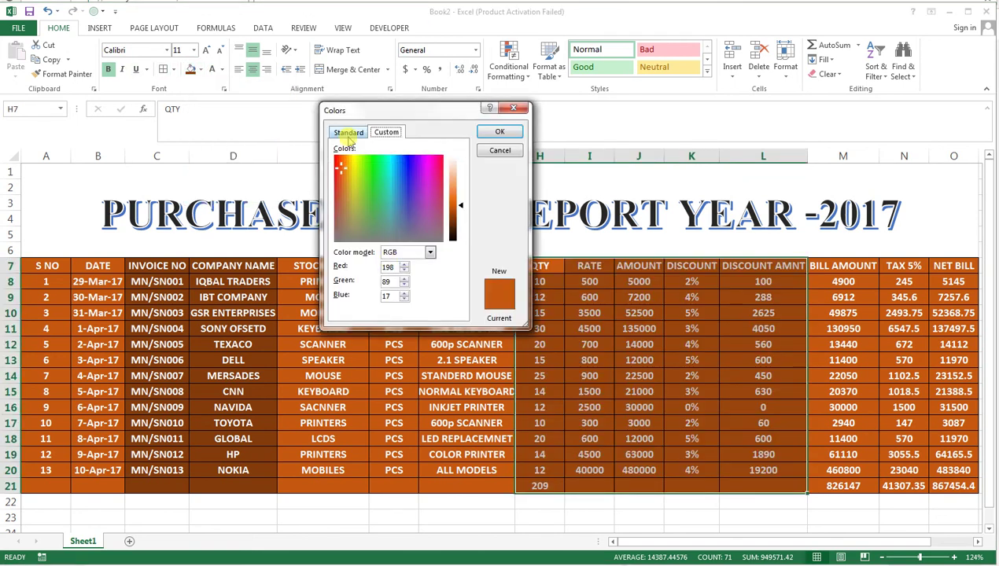
left_click(349, 133)
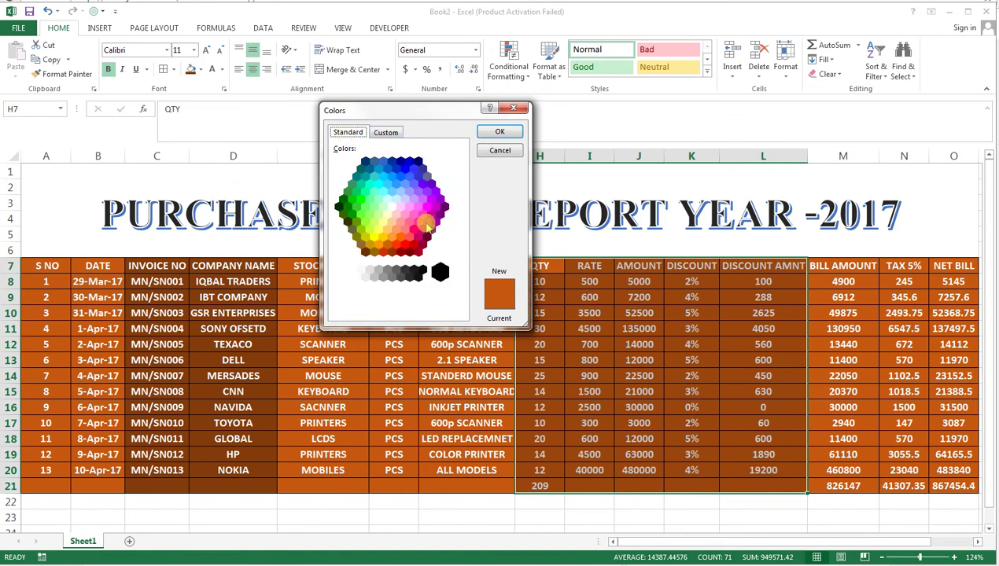
left_click(440, 215)
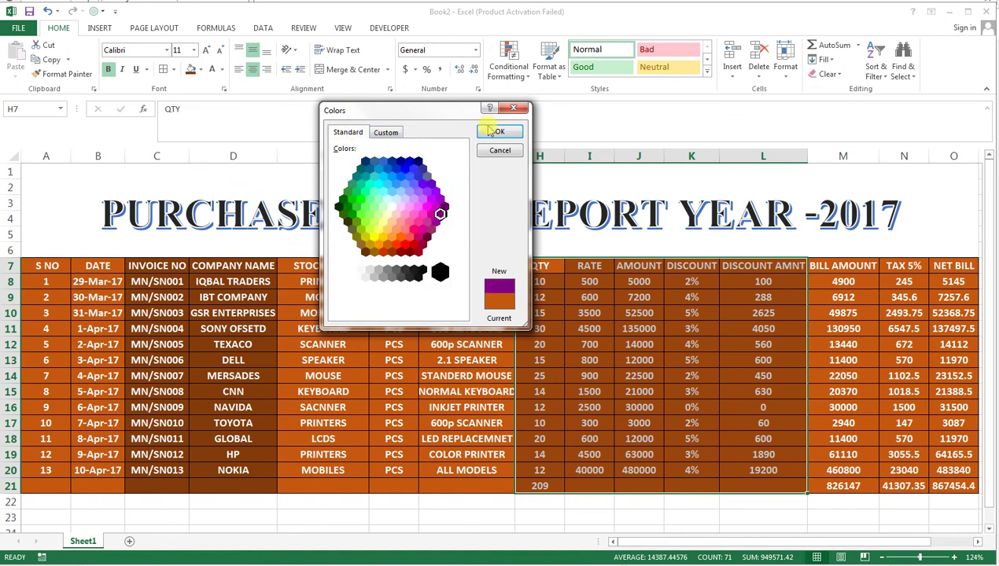
left_click(498, 132)
Fill the STOCK ITEM through DESCRIPTION columns E7:G21 a darkened brown.
mouse_move(334, 265)
left_mouse_down()
mouse_move(427, 389)
mouse_move(452, 486)
left_mouse_up()
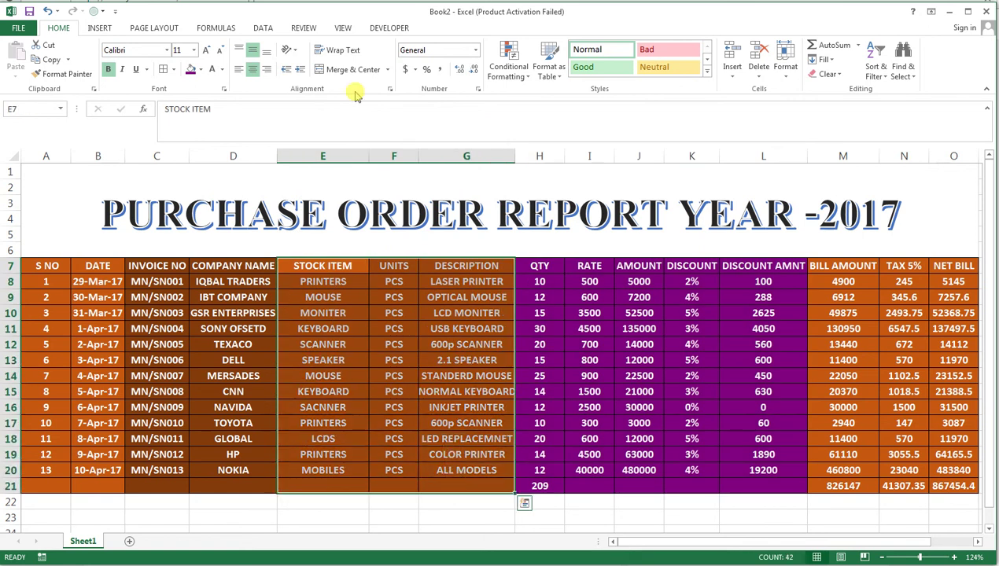
left_click(200, 69)
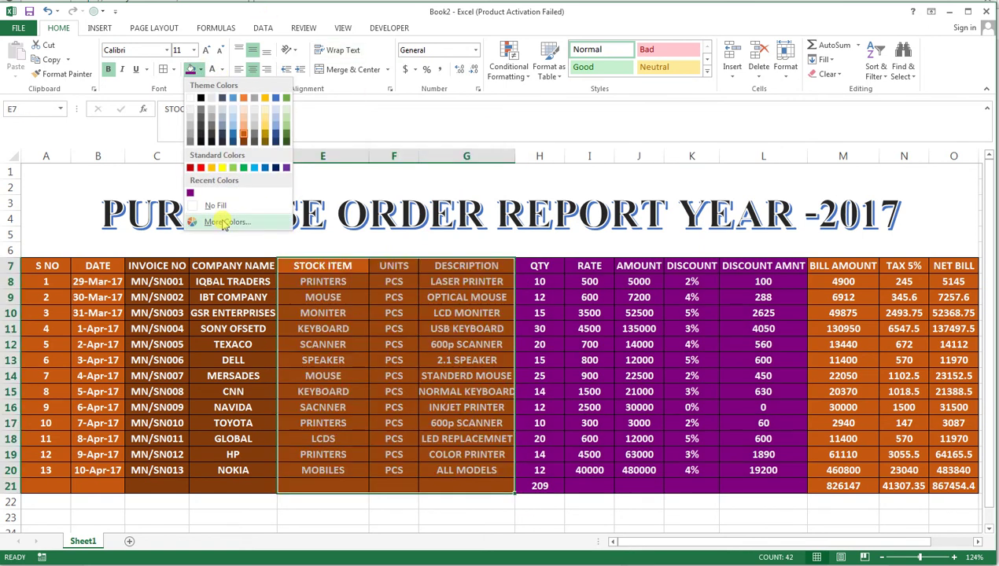
left_click(226, 222)
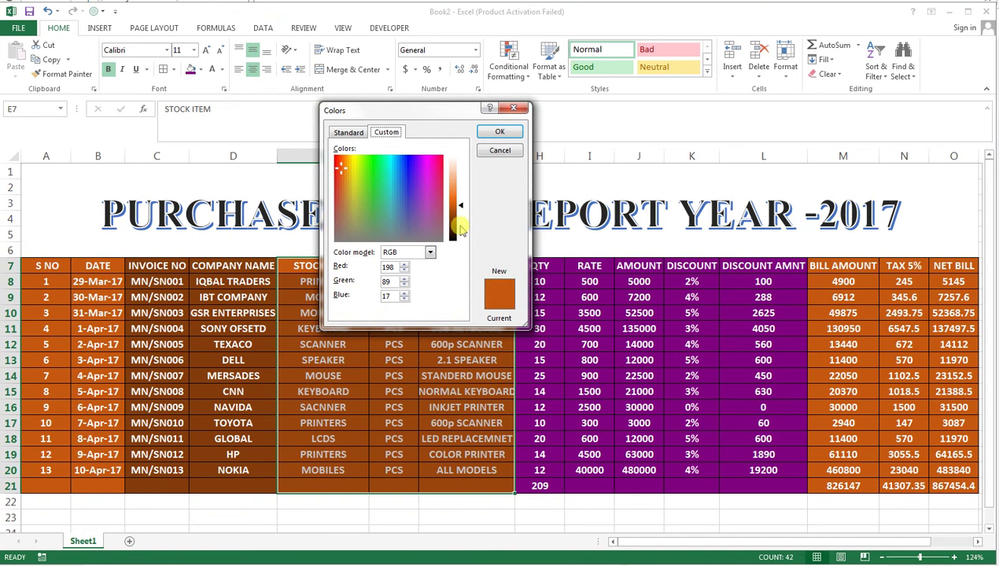
left_click(455, 224)
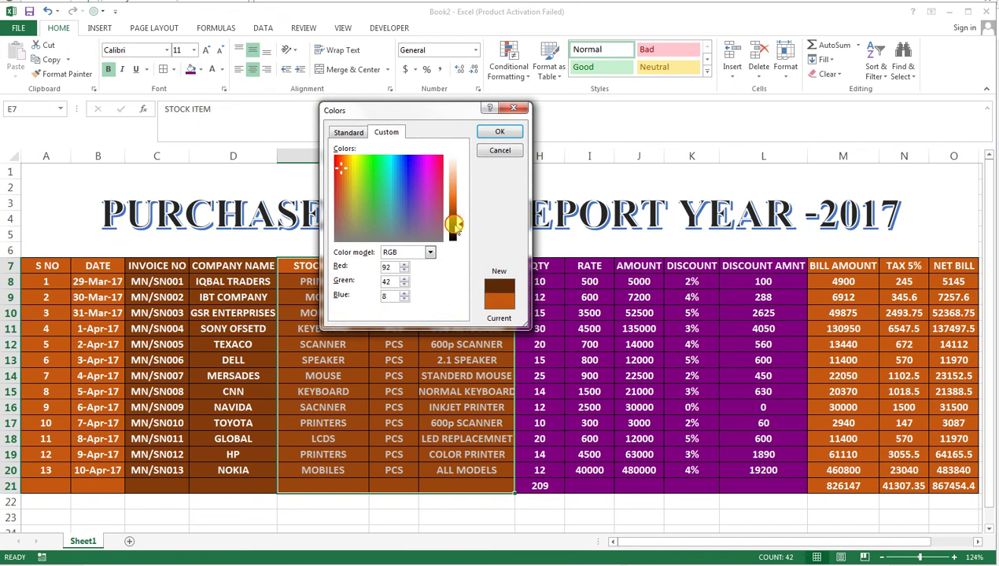
left_click(495, 134)
left_click_drag(47, 267, 94, 482)
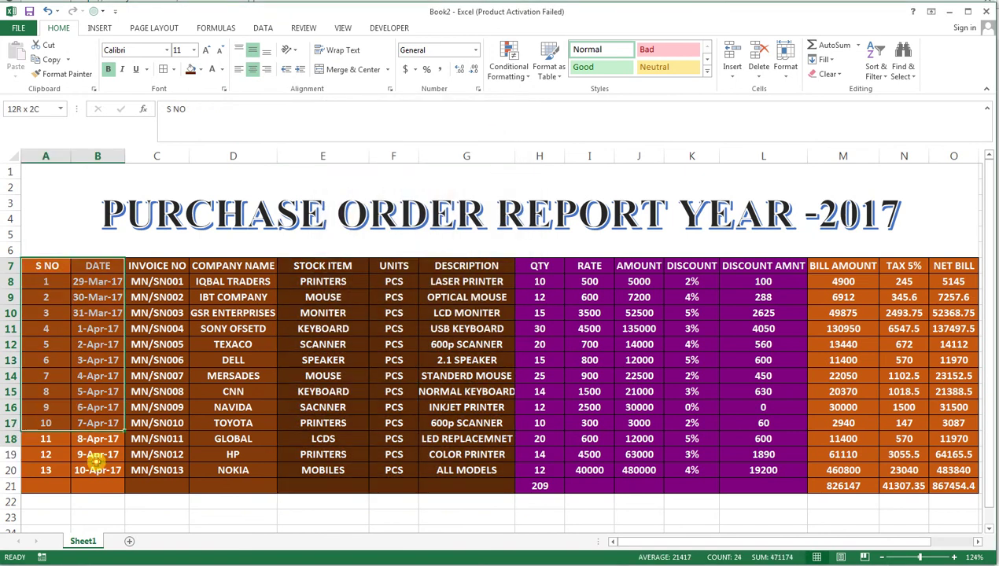
Fill the S NO and DATE columns A7:B21 dark green from the standard colours.
left_click(201, 69)
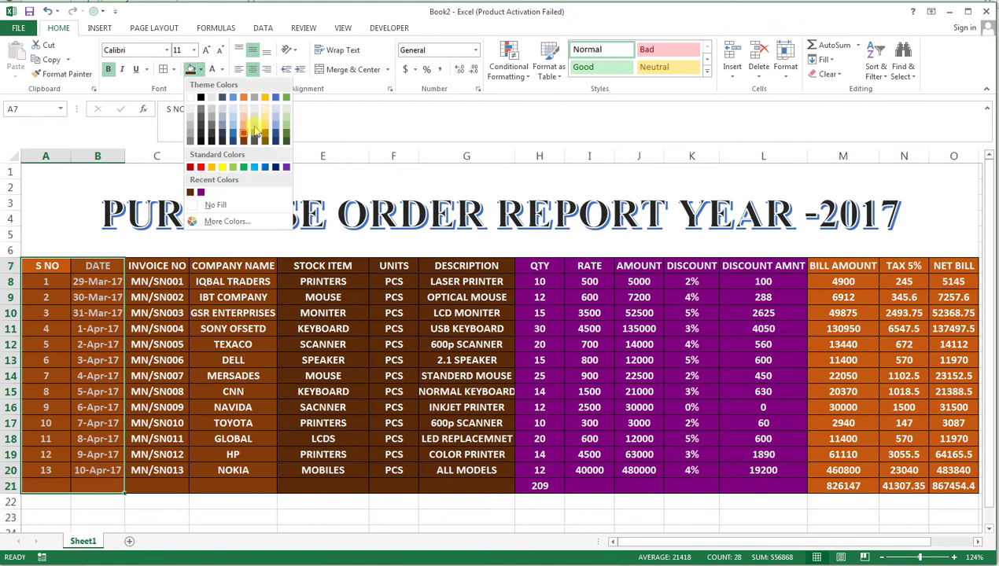
left_click(220, 224)
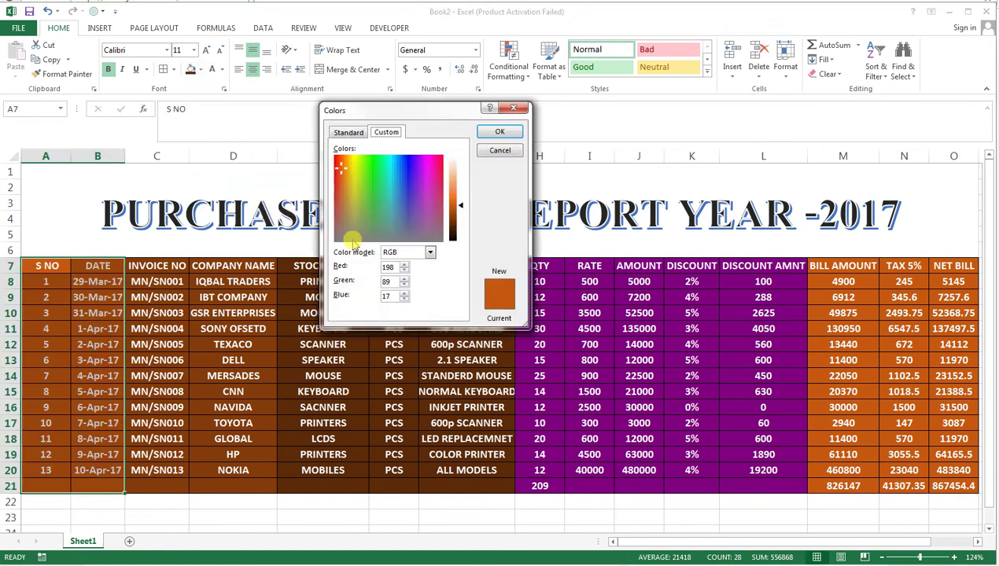
left_click(346, 132)
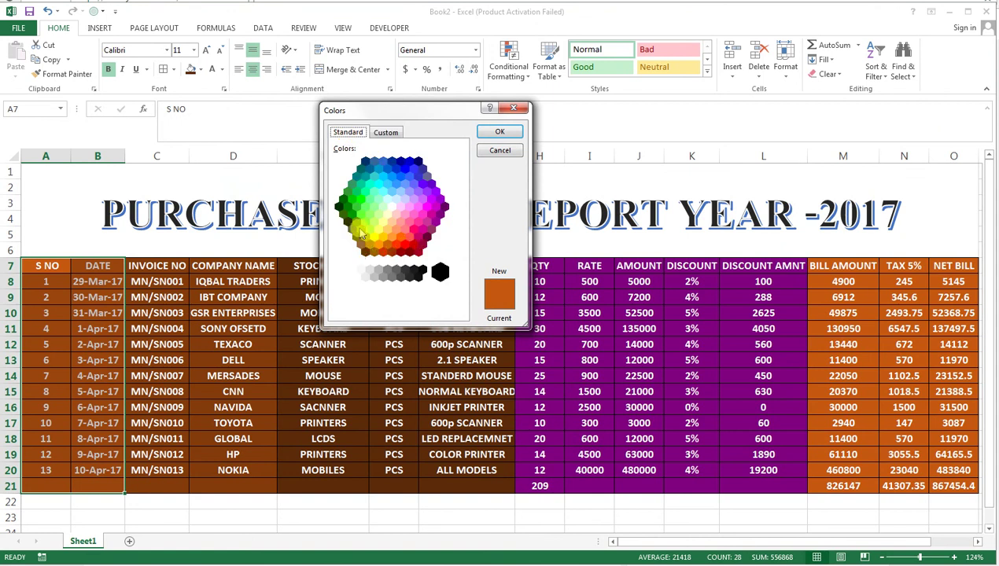
left_click(343, 200)
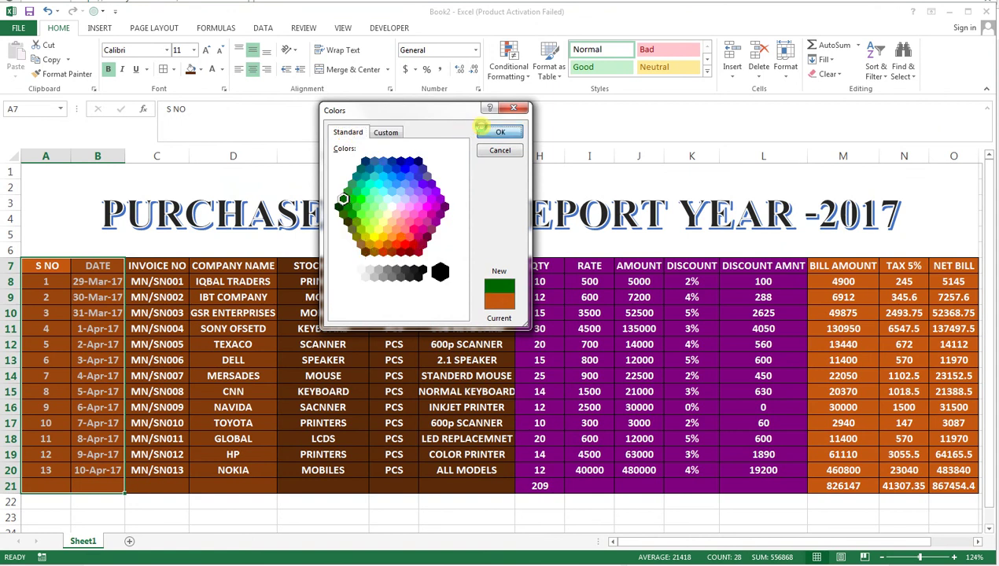
left_click(499, 132)
left_click(315, 193)
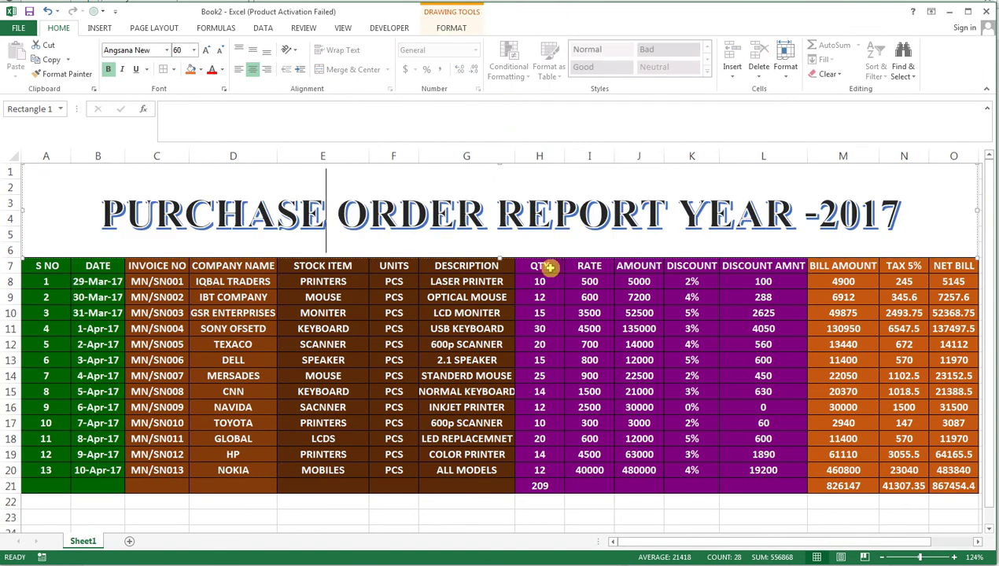
Recolour the QTY through DISCOUNT AMNT columns H7:L21 dark grey.
left_click_drag(543, 265, 741, 481)
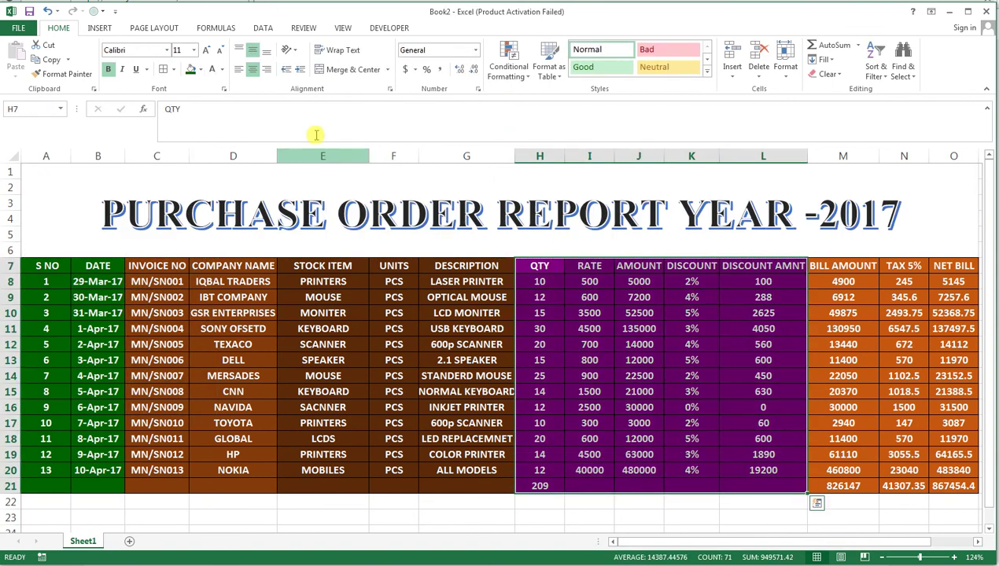
left_click(201, 69)
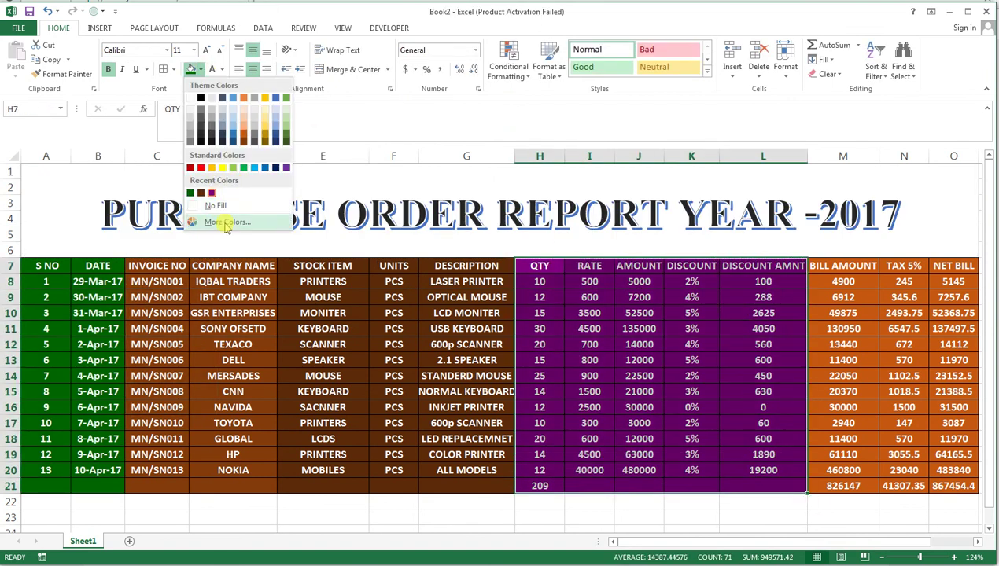
left_click(208, 222)
left_click(410, 276)
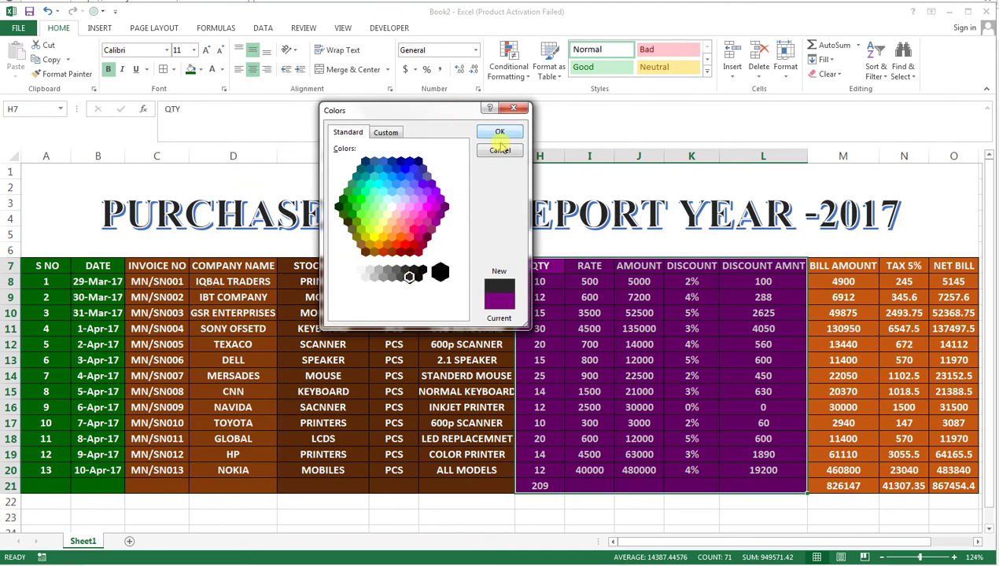
left_click(500, 134)
Fill the BILL AMOUNT, TAX 5% and NET BILL columns M7:O21 dark red.
left_click(954, 339)
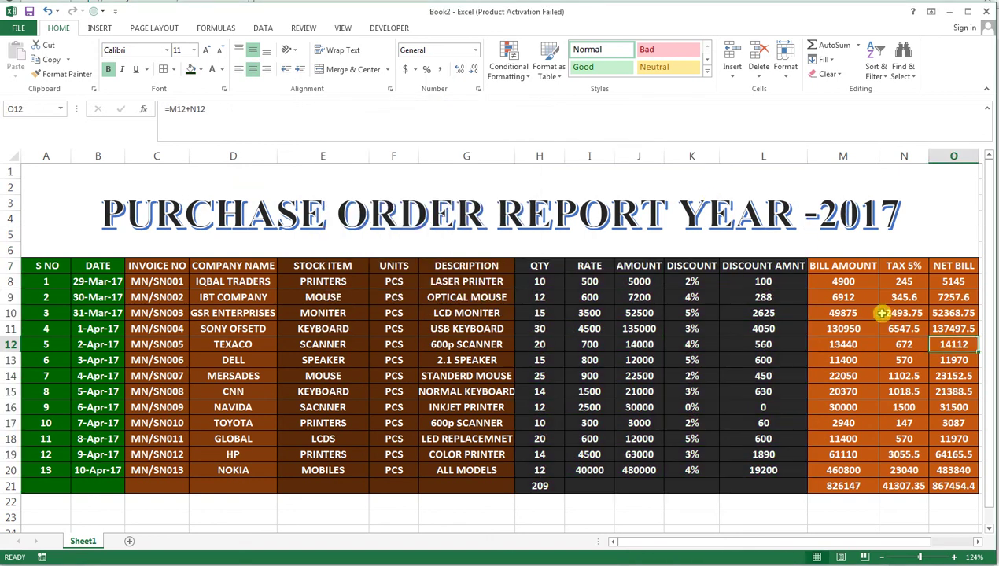
mouse_move(843, 269)
left_mouse_down()
mouse_move(956, 485)
mouse_move(801, 486)
left_mouse_up()
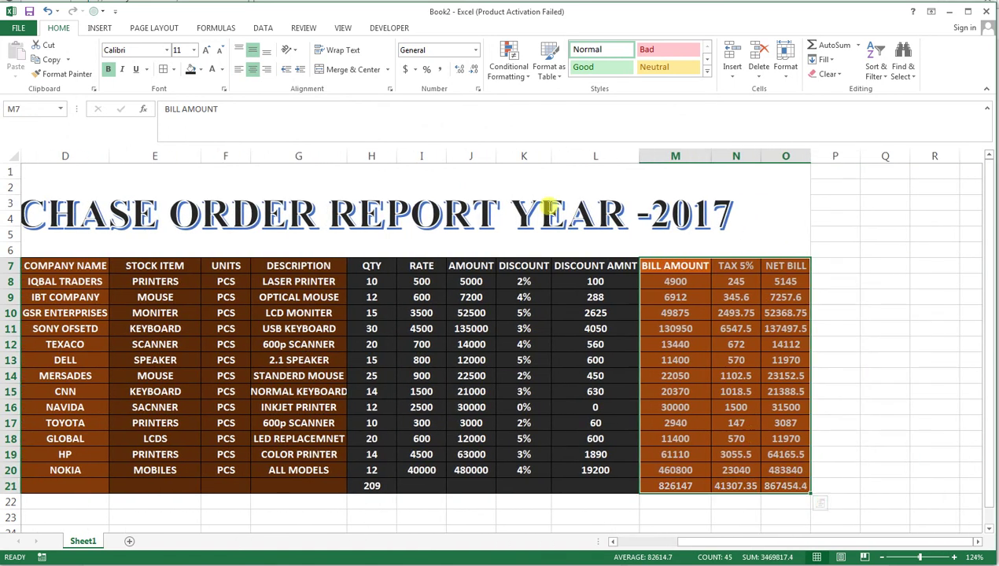
left_click(201, 70)
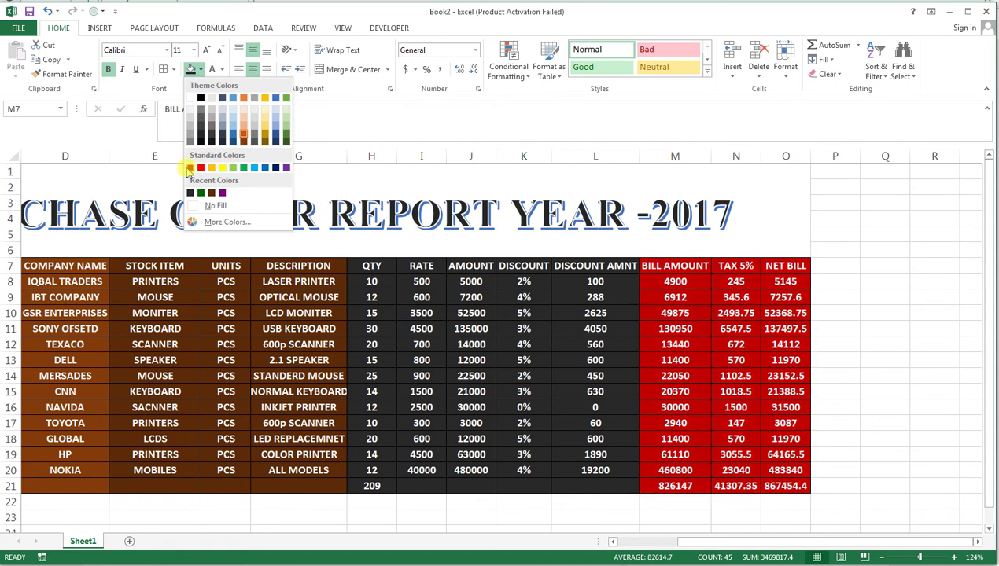
left_click(190, 168)
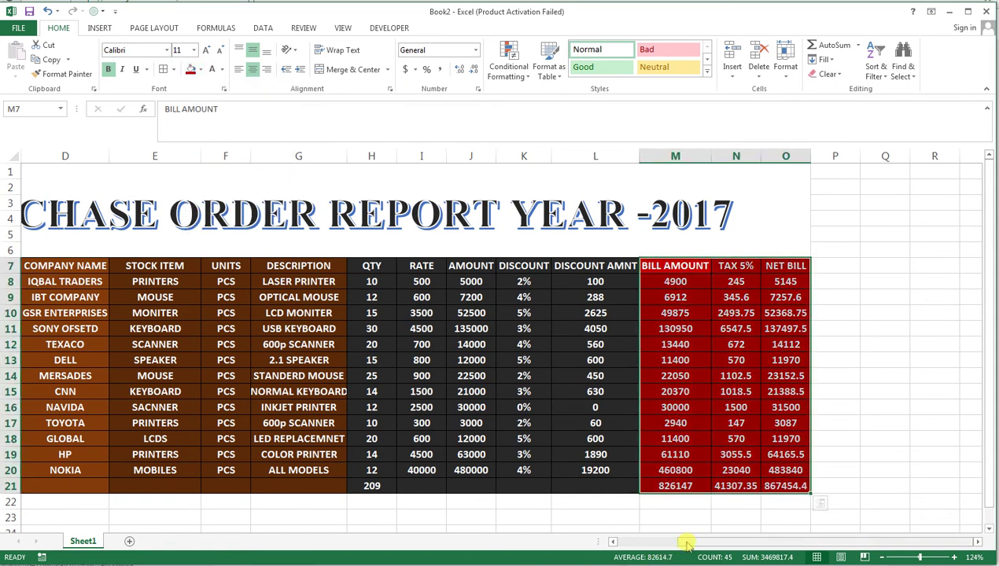
Drag the row 7 header border to make the heading row taller.
left_click_drag(683, 542, 612, 541)
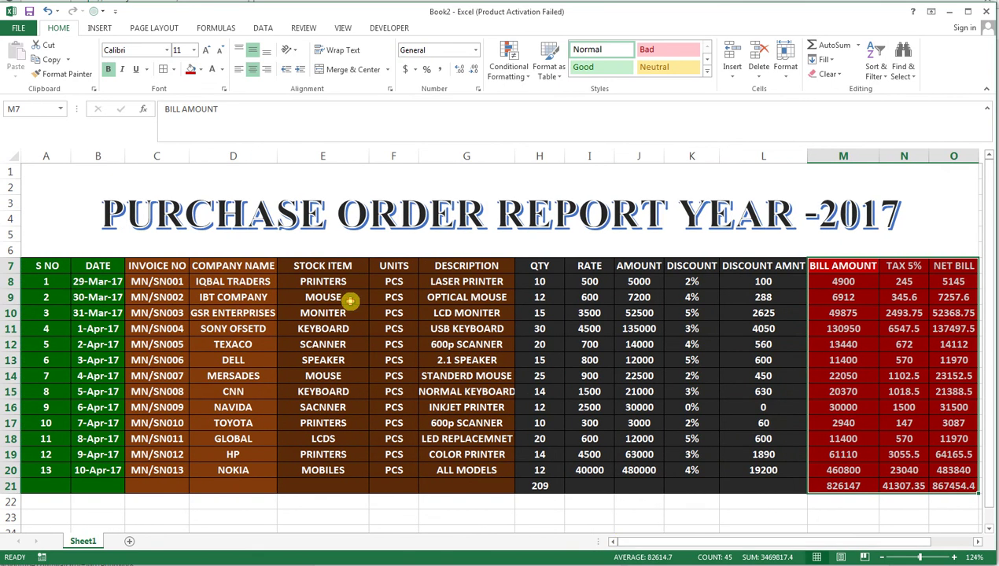
left_click(349, 297)
left_click_drag(6, 273, 15, 281)
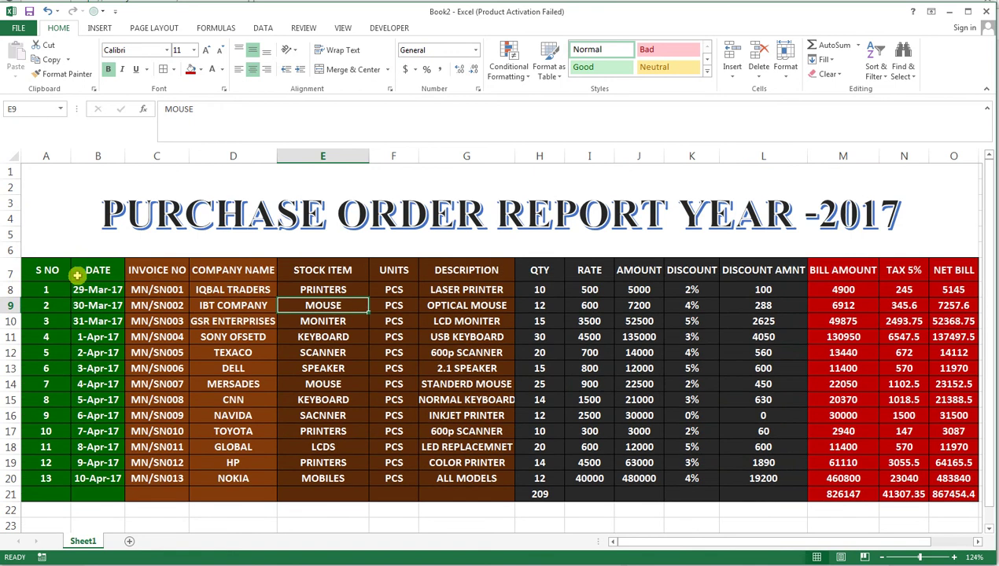
Select the row 7 heading cells, ending on the S NO header cell.
left_click(227, 270)
left_click(157, 270)
left_click(97, 269)
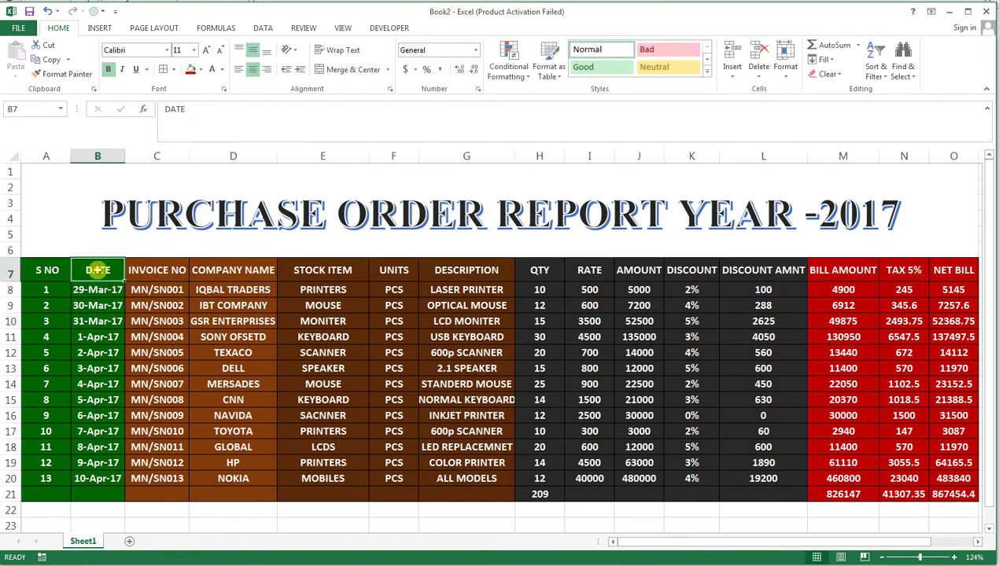
left_click(45, 272)
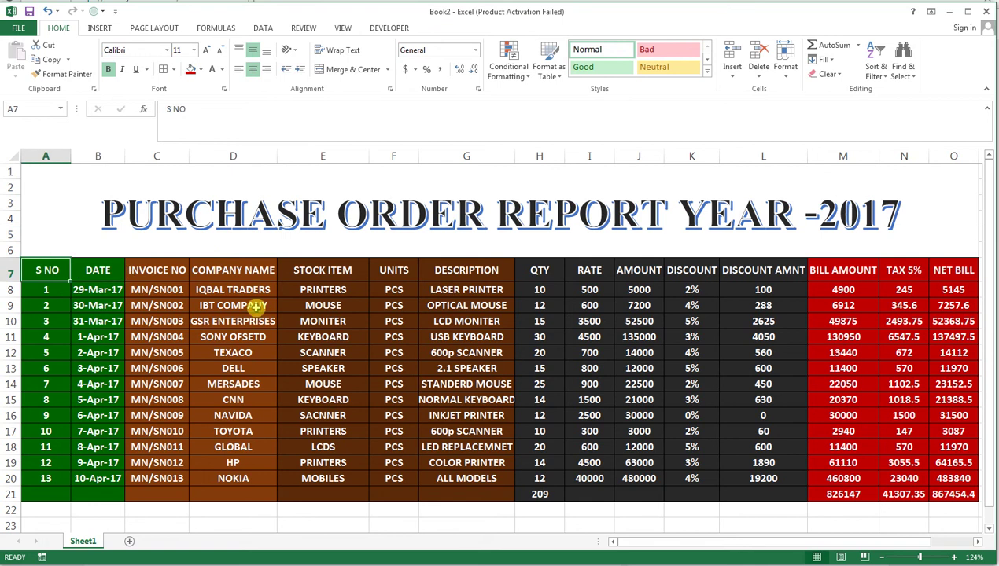